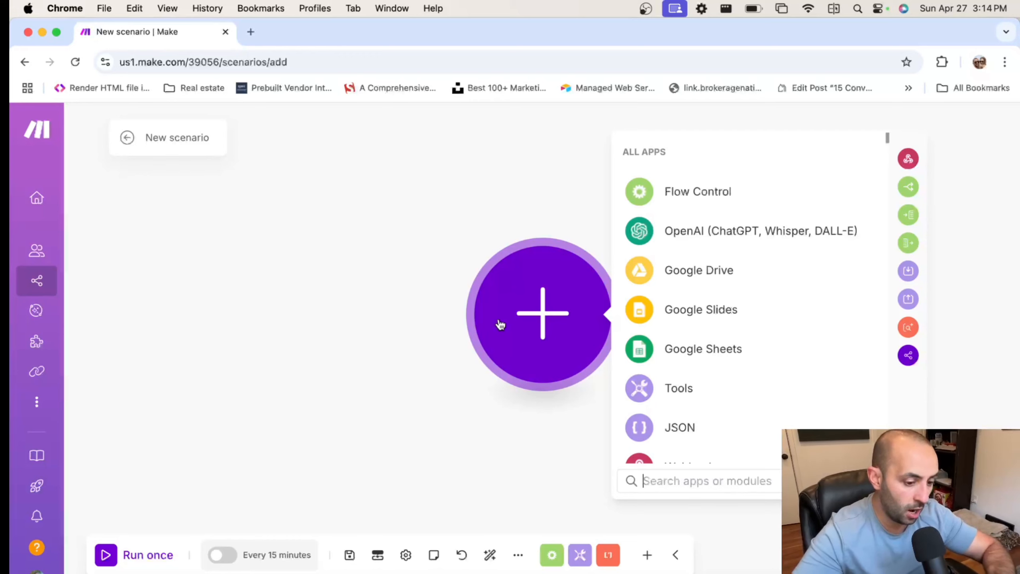
Search 'watch email' and add the Email Watch Emails trigger as the scenario's first module
text(wa)
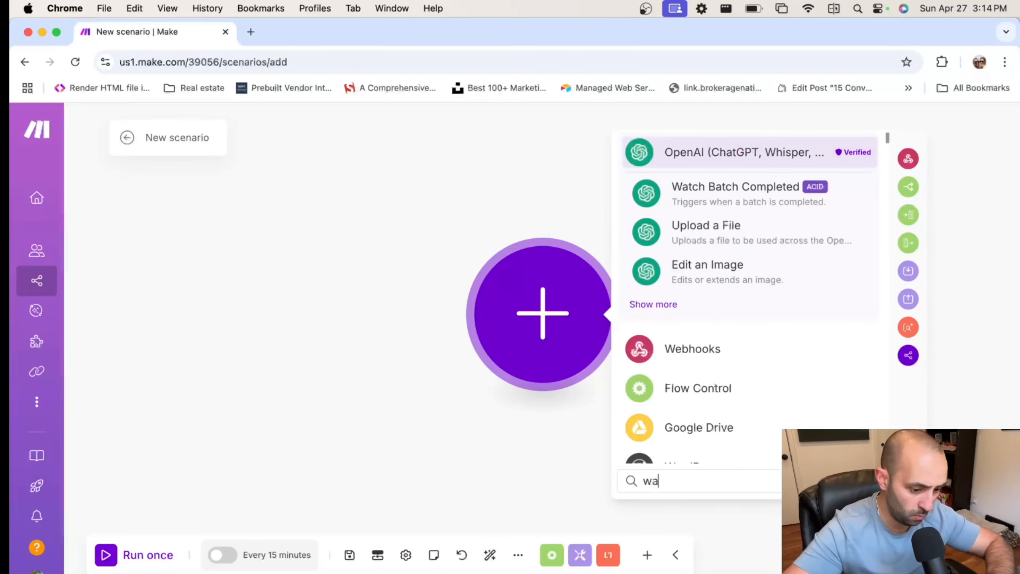
text(tch emai)
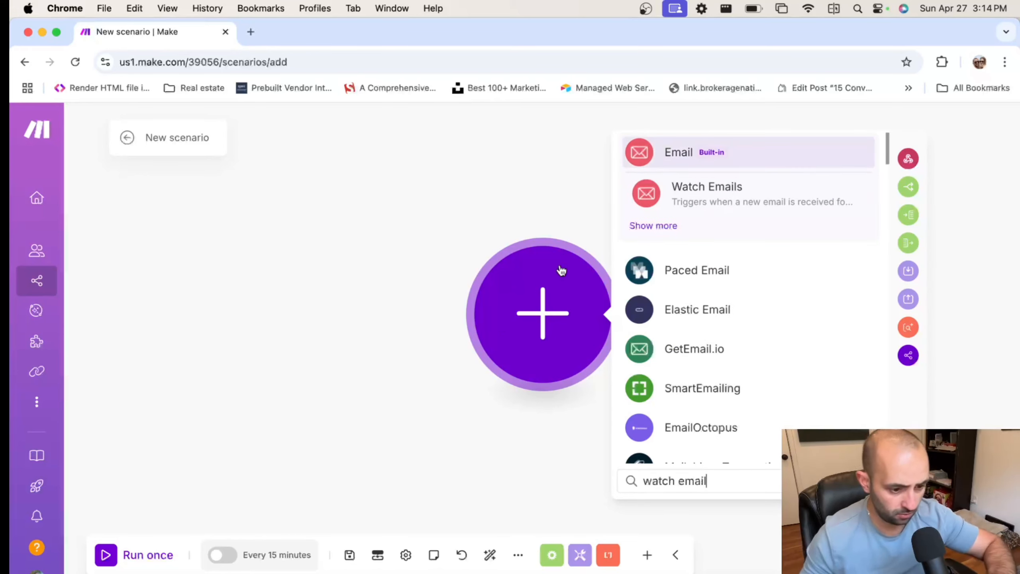
text(l)
click(756, 189)
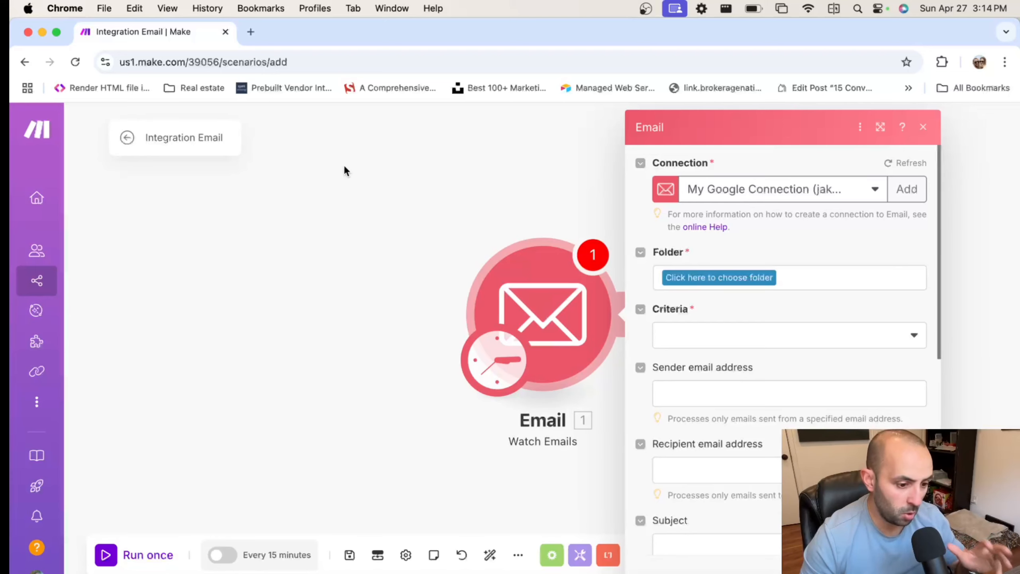
Load the Fillout website in a new browser tab
click(249, 32)
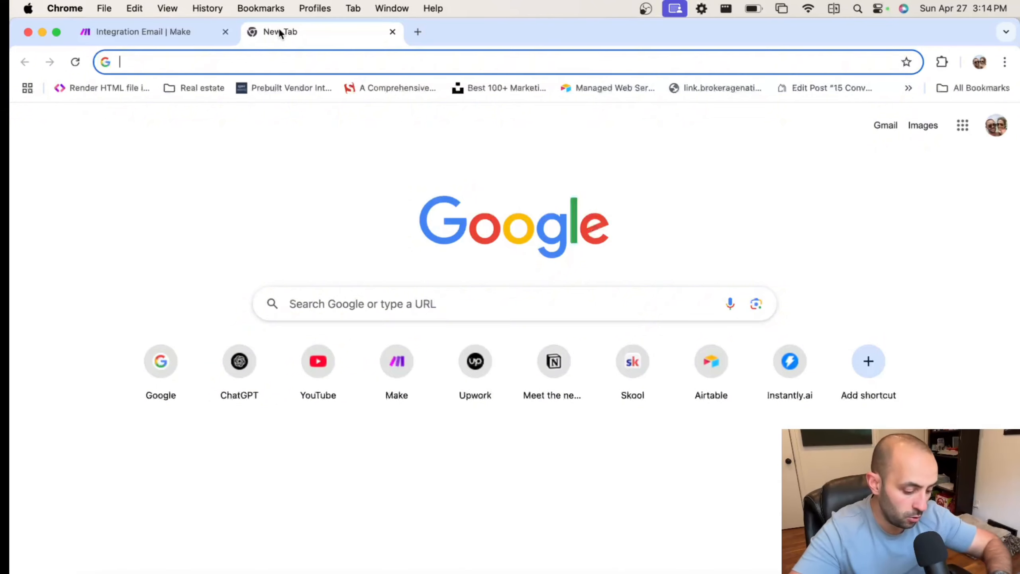
text(fillout)
key(Return)
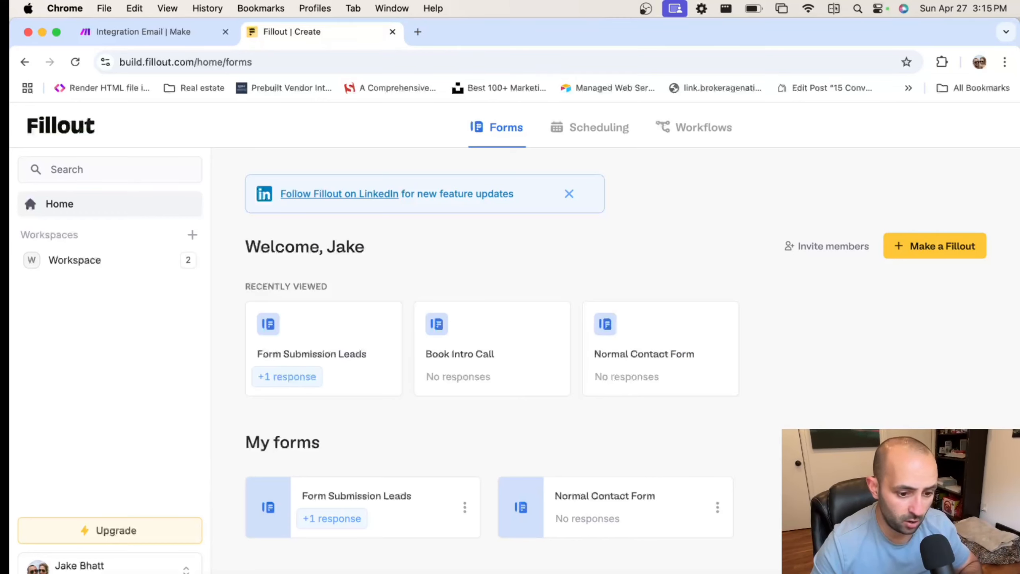
Create a new blank Fillout form with the Dark theme
click(940, 247)
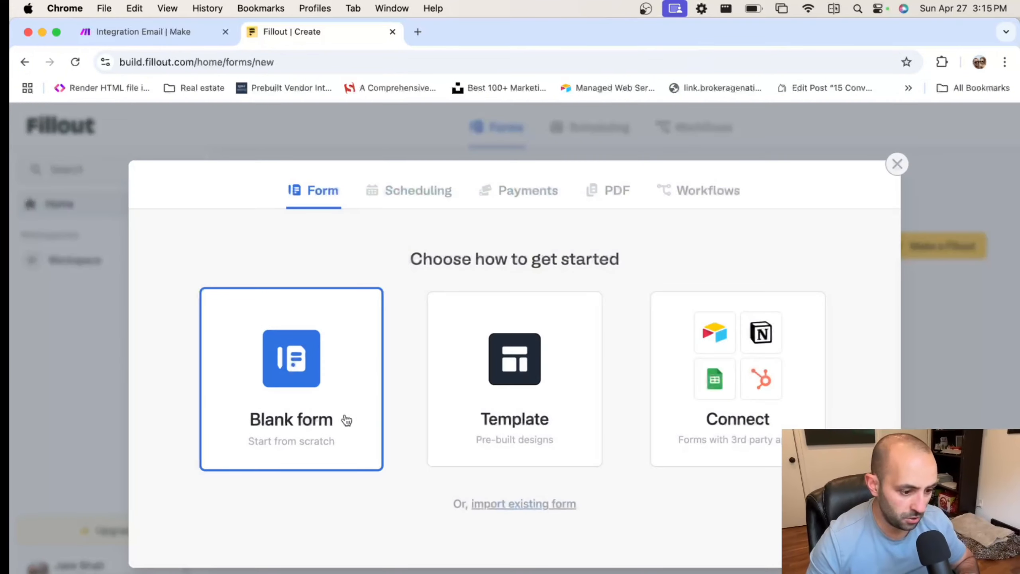
click(309, 368)
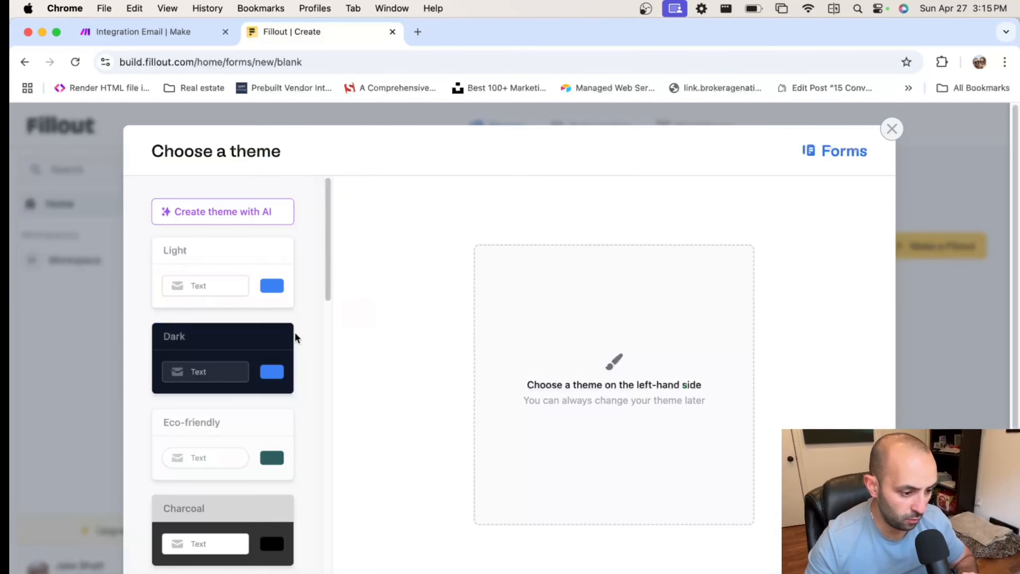
click(249, 376)
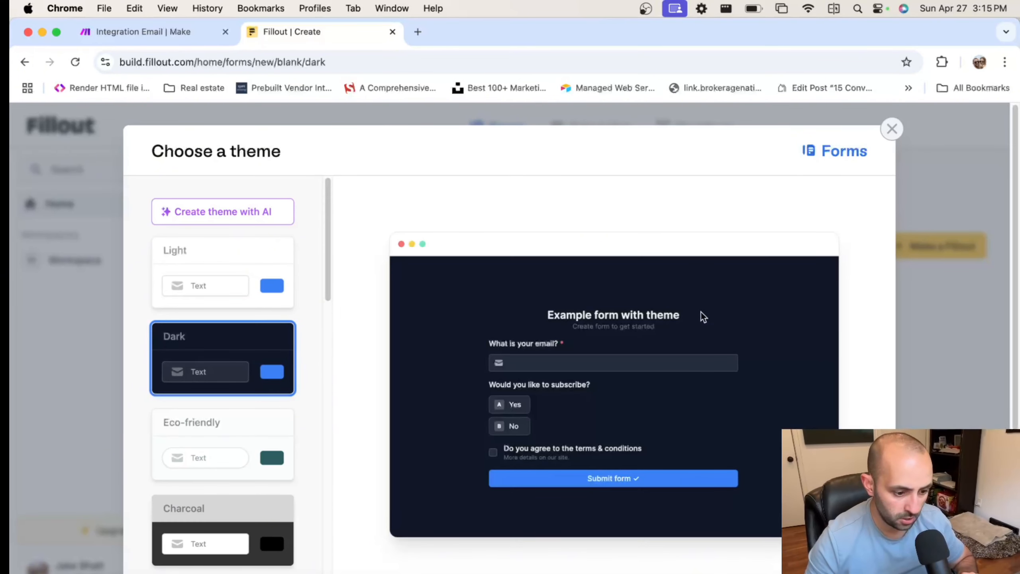
scroll(701, 317, down, 3)
click(769, 546)
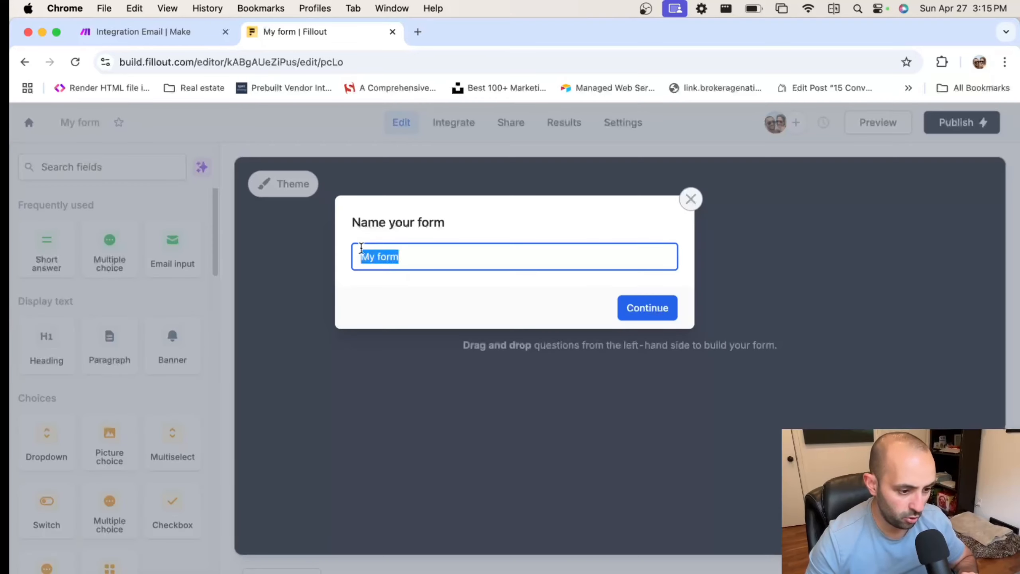
Name the new form 'Form Submissions' and confirm
click(418, 265)
key(super+a)
text(Form)
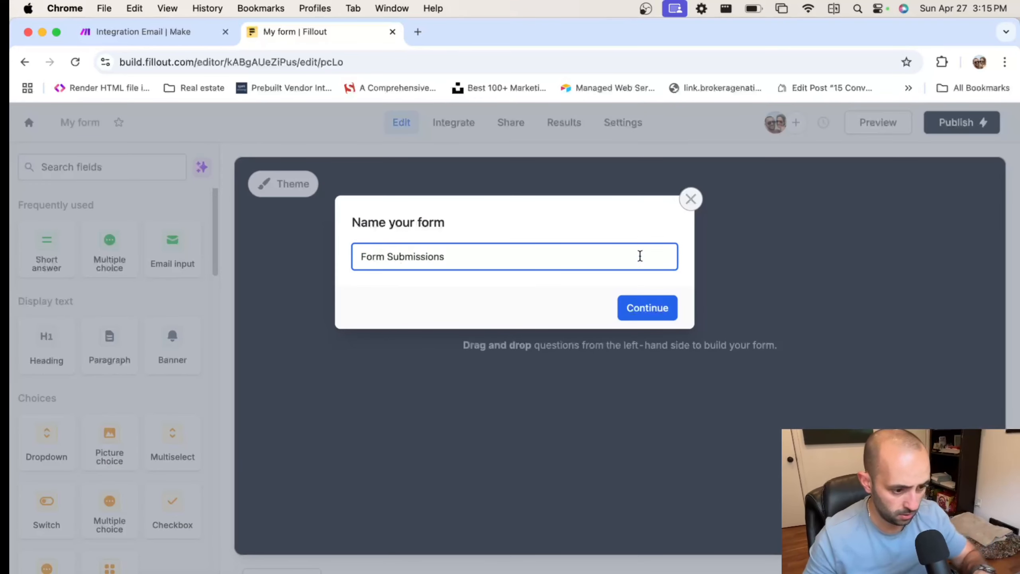
click(636, 312)
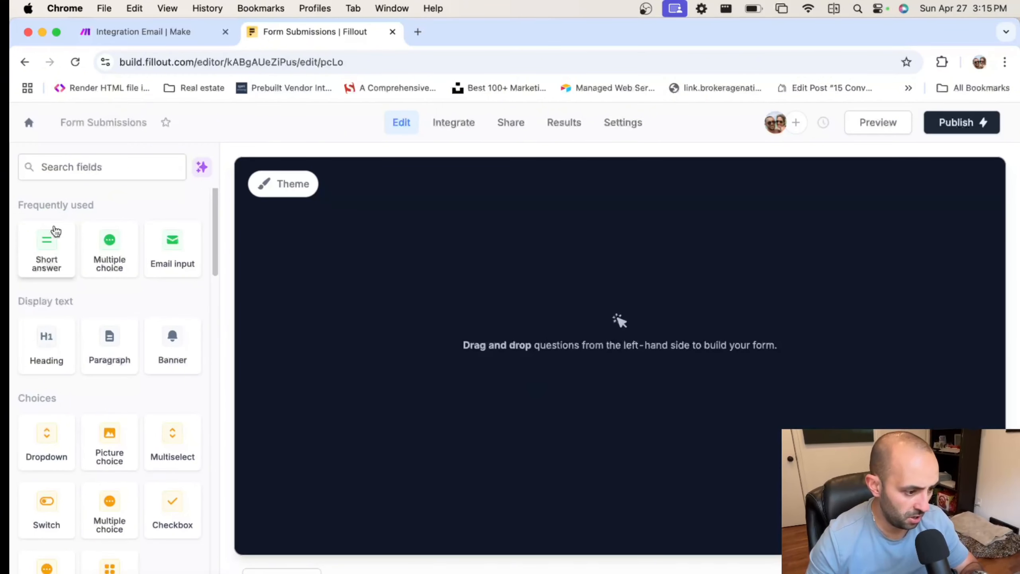
Add First Name and Last Name short-answer fields side by side in two columns
drag(54, 261, 461, 333)
key(BackSpace)
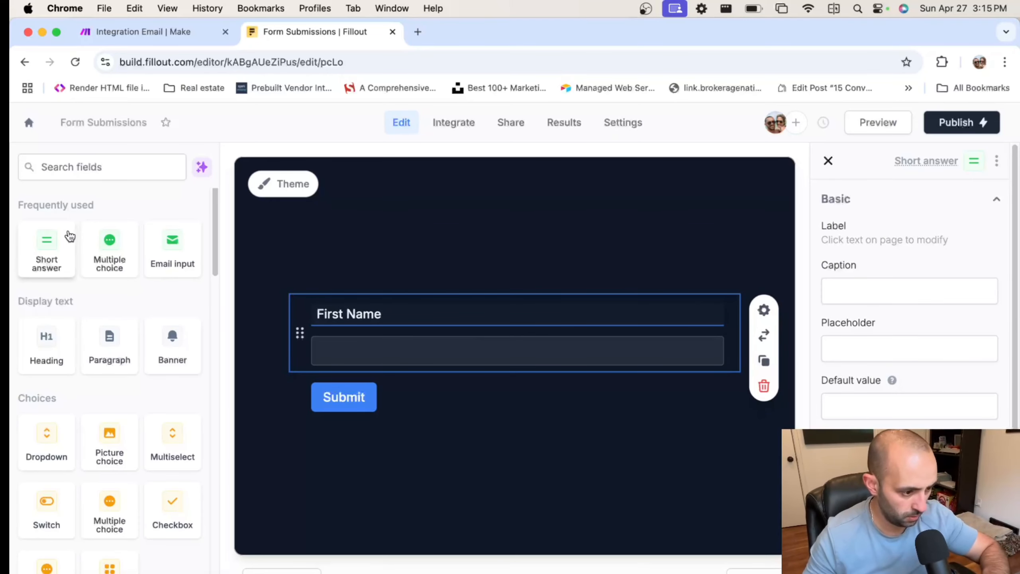
drag(44, 248, 442, 375)
text(La)
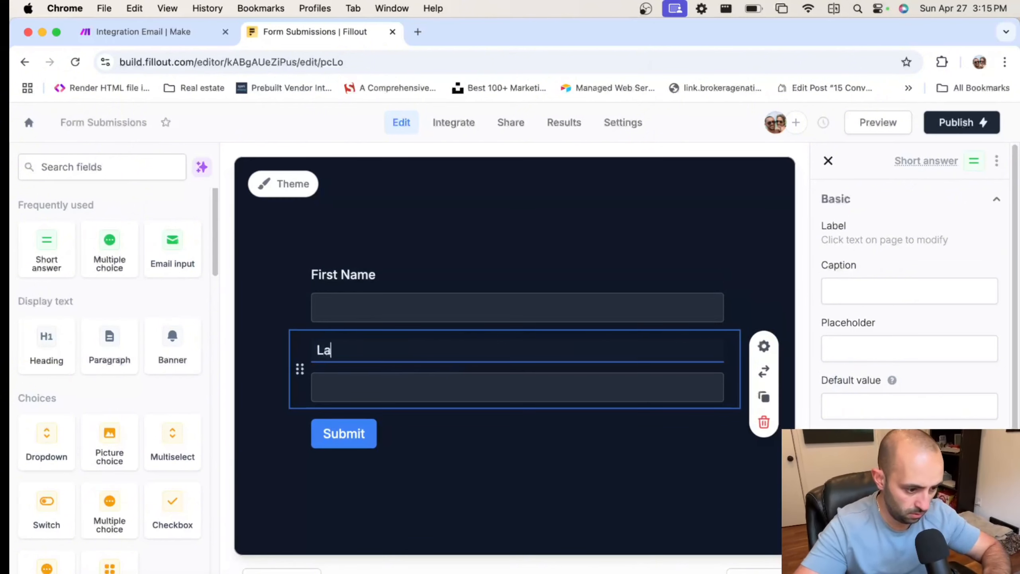
text(sg Name)
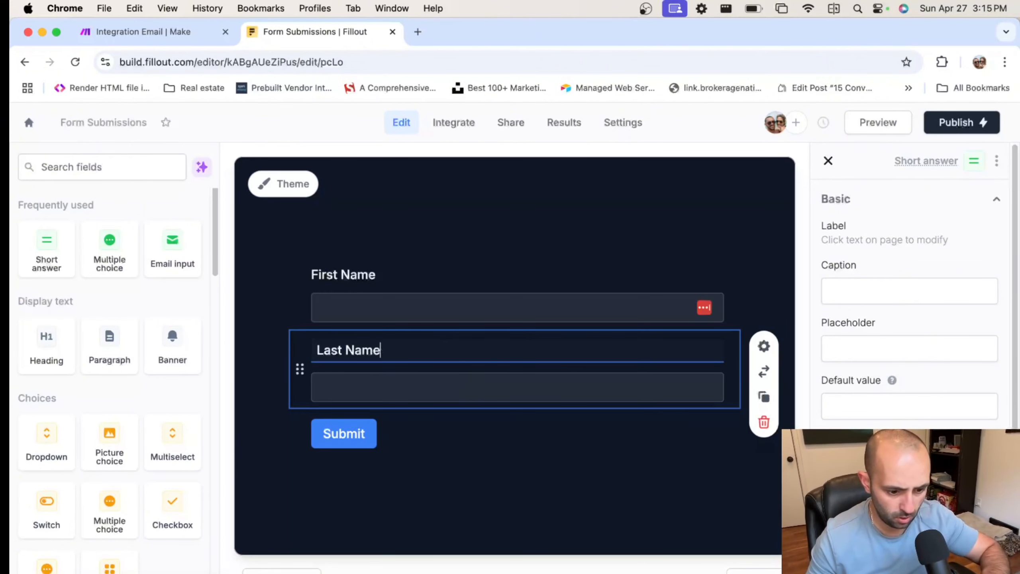
click(590, 314)
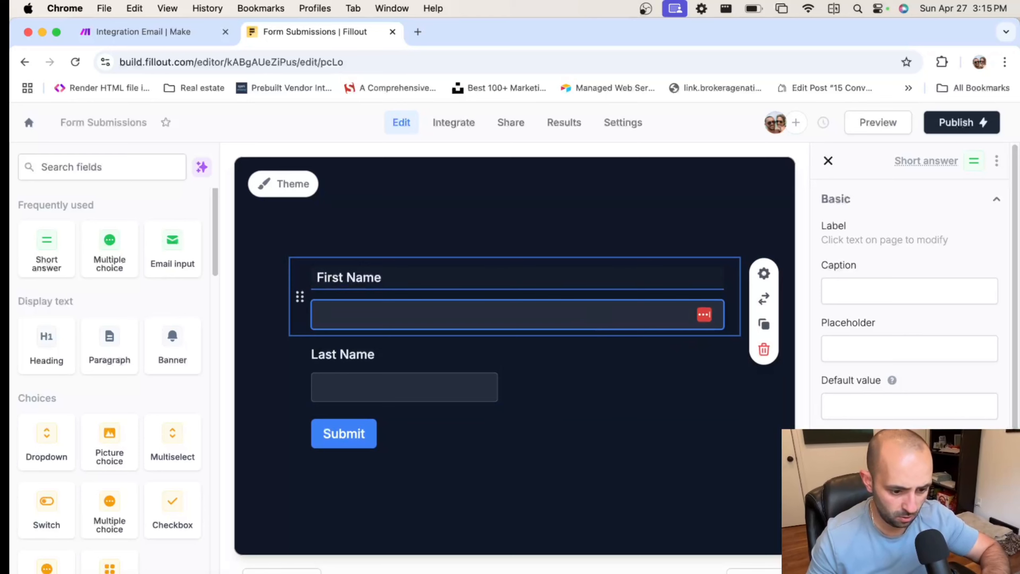
click(831, 466)
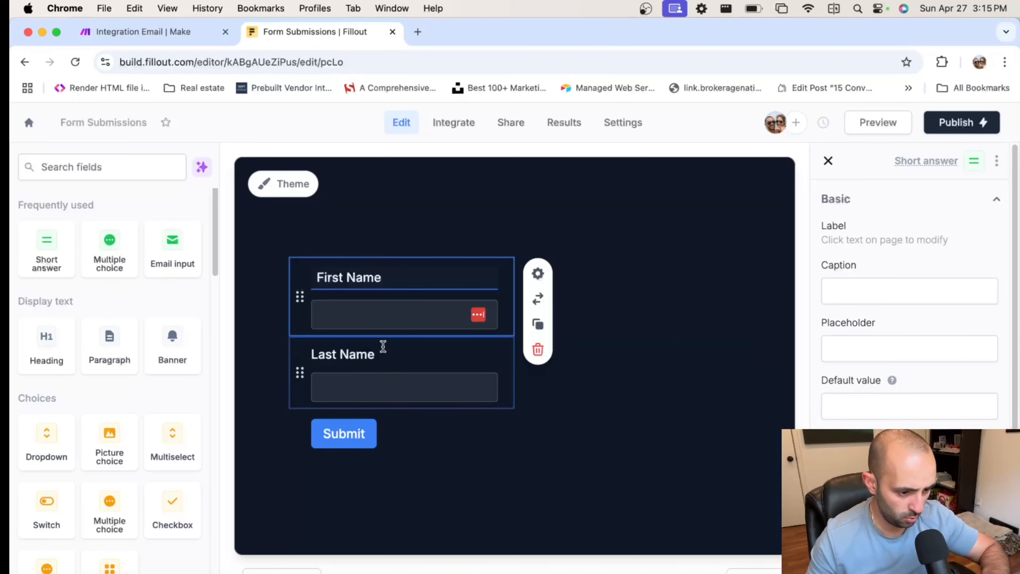
drag(383, 347, 626, 281)
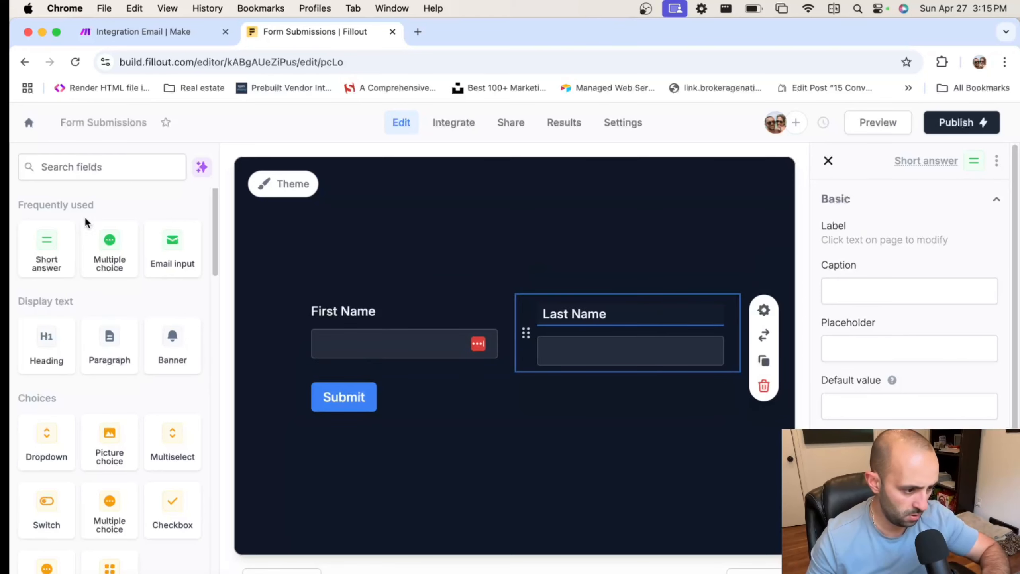
Add an Email field and a Phone number field below the name row
click(95, 166)
text(email)
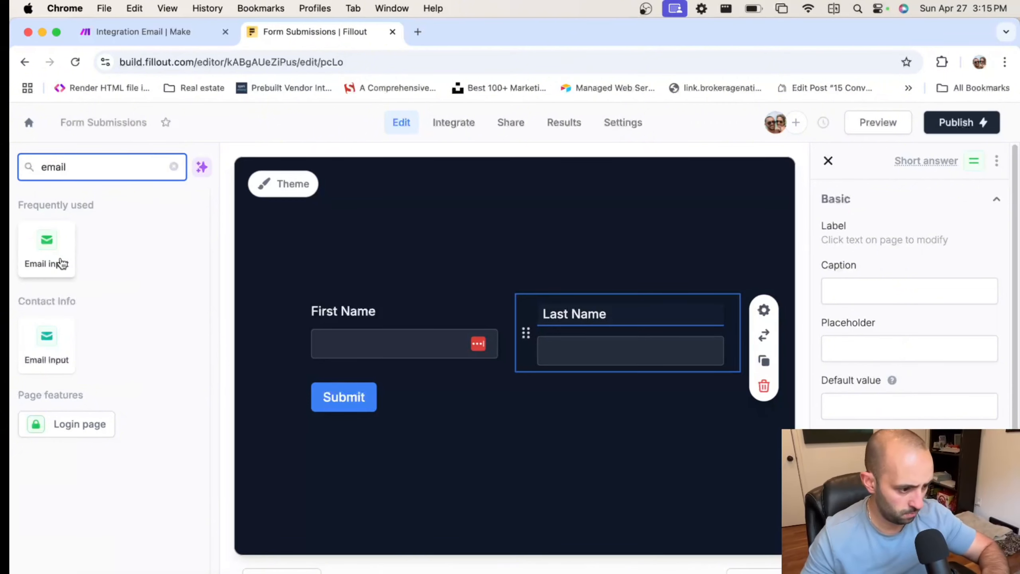
drag(60, 264, 317, 361)
click(71, 177)
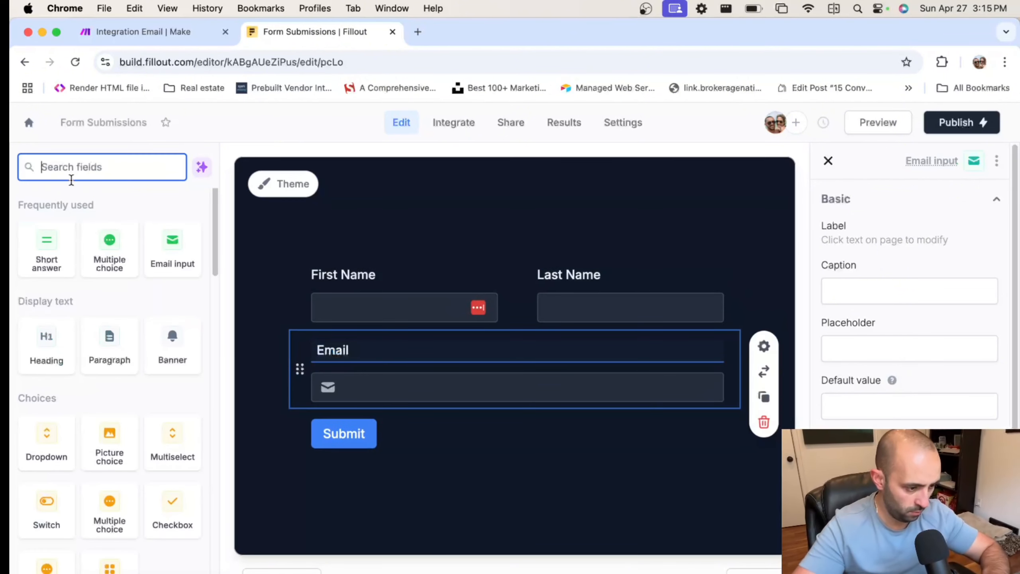
text([)
key(BackSpace)
text(phone)
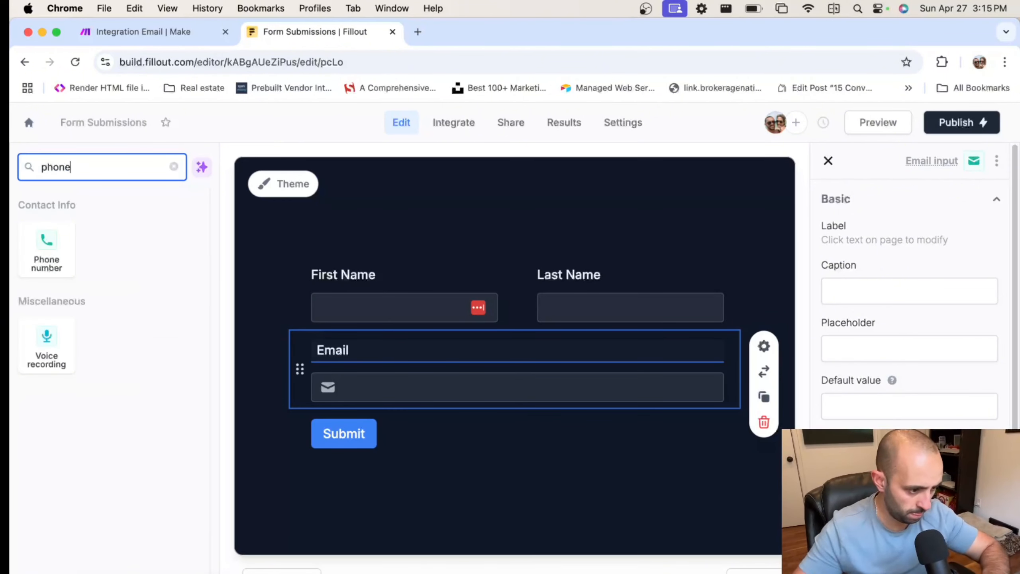
click(86, 275)
drag(56, 257, 401, 401)
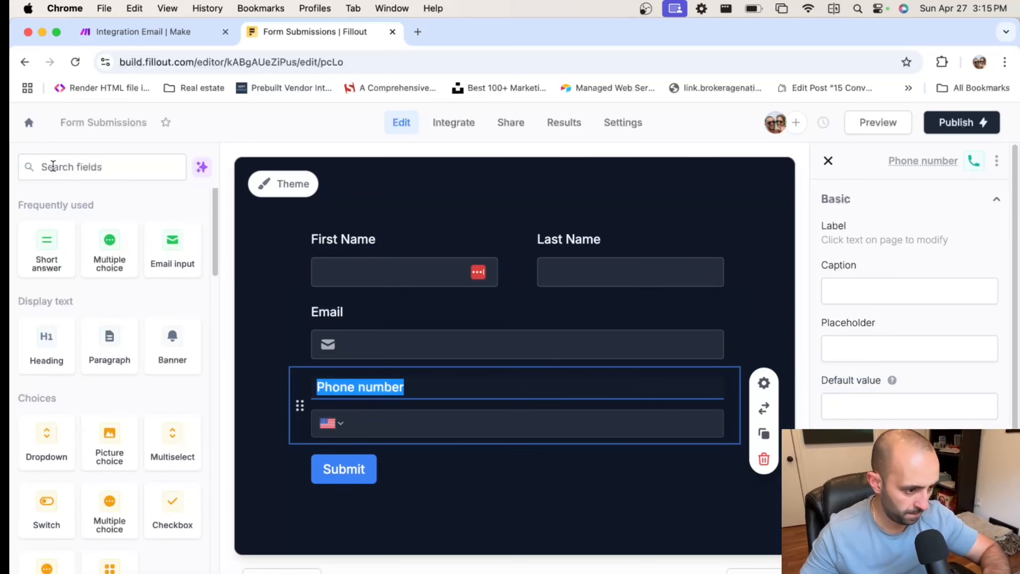
Add a Long answer field labelled 'Message' below Phone number
click(88, 177)
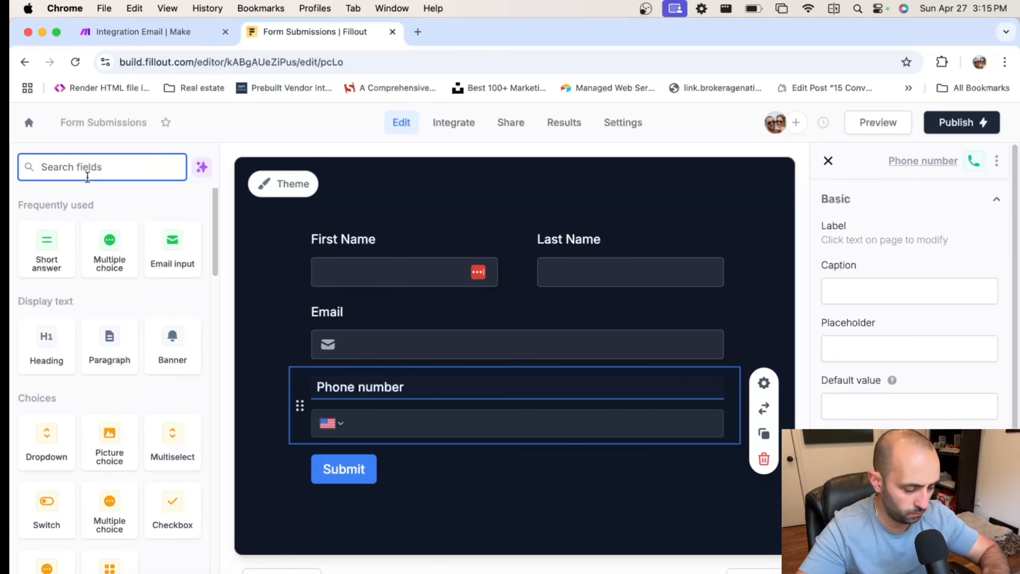
text(long)
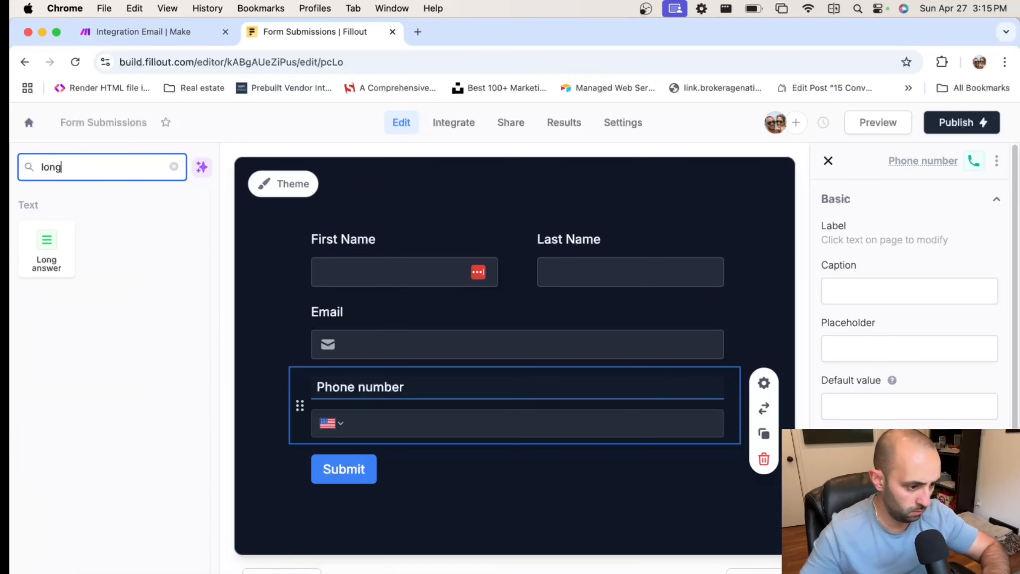
drag(46, 247, 299, 405)
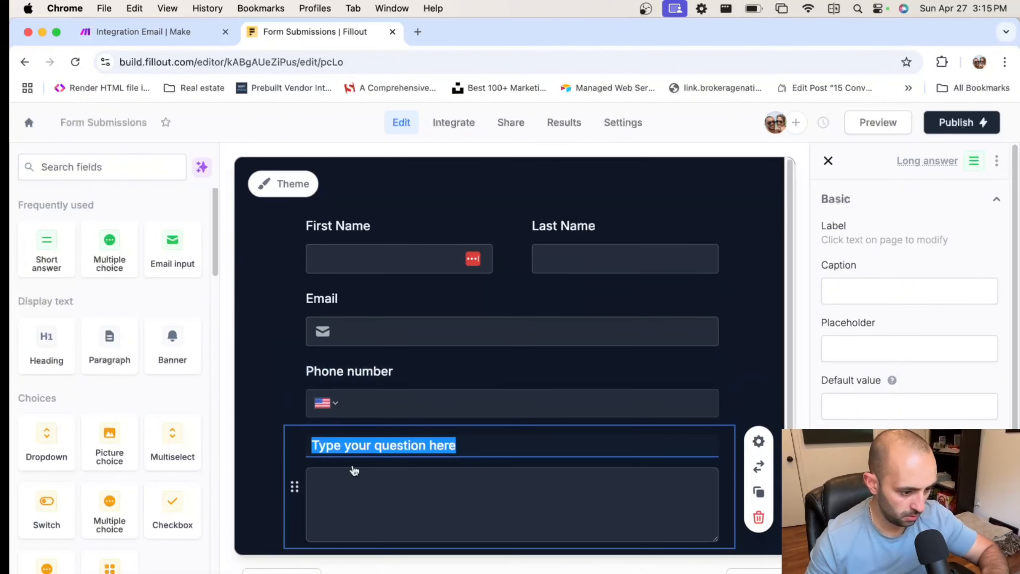
text(Message)
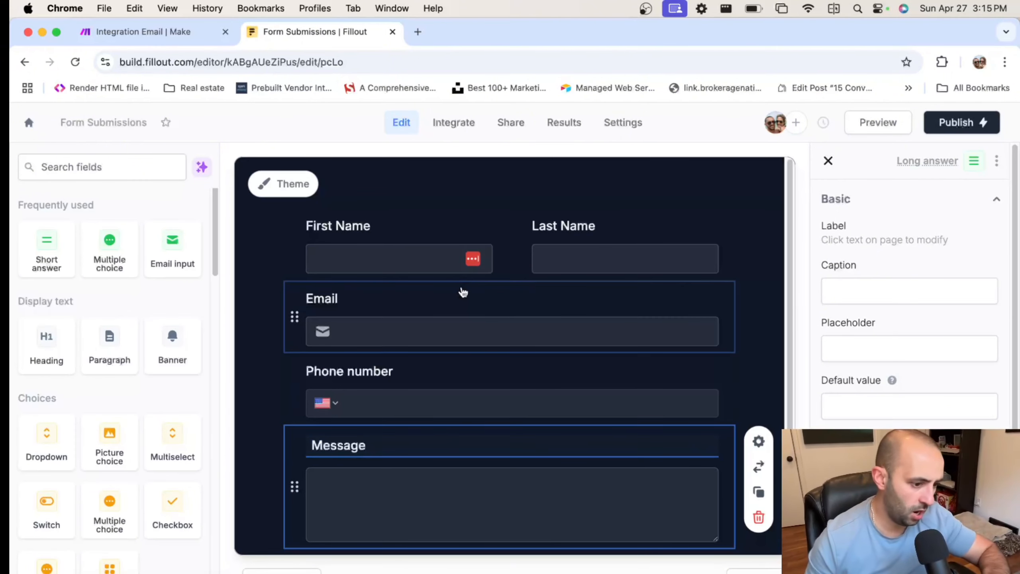
scroll(462, 289, down, 3)
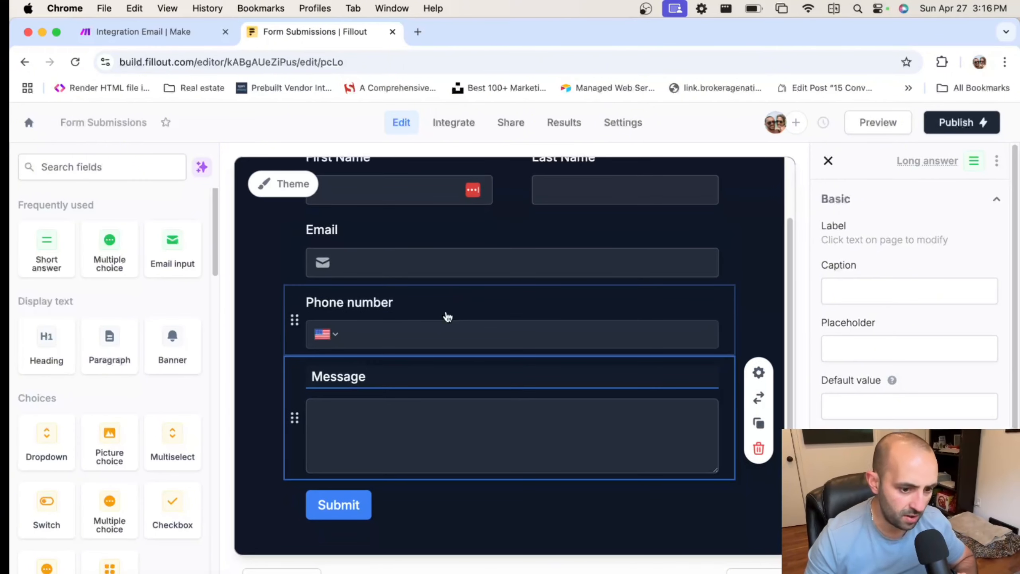
scroll(502, 297, up, 2)
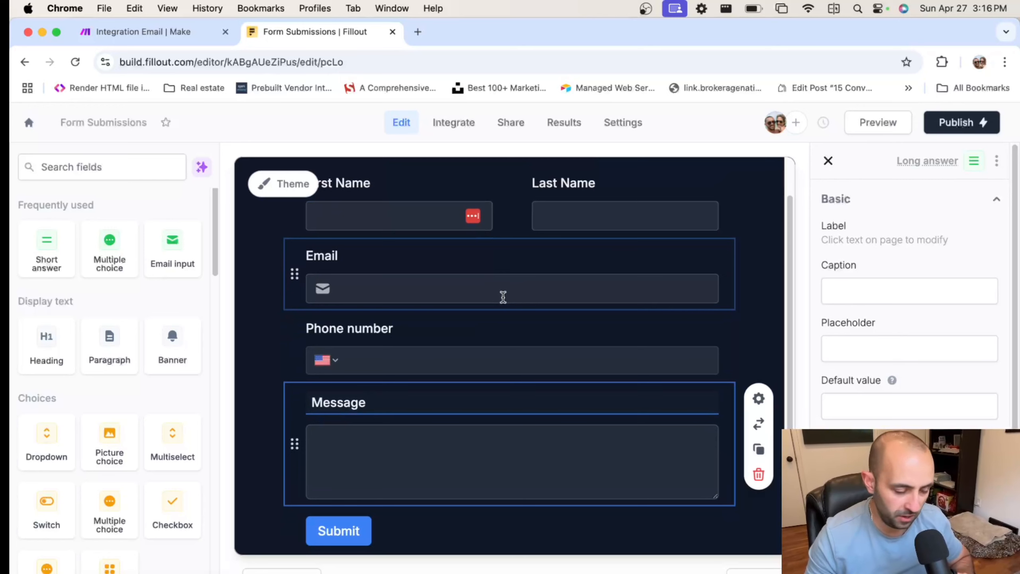
scroll(466, 319, up, 1)
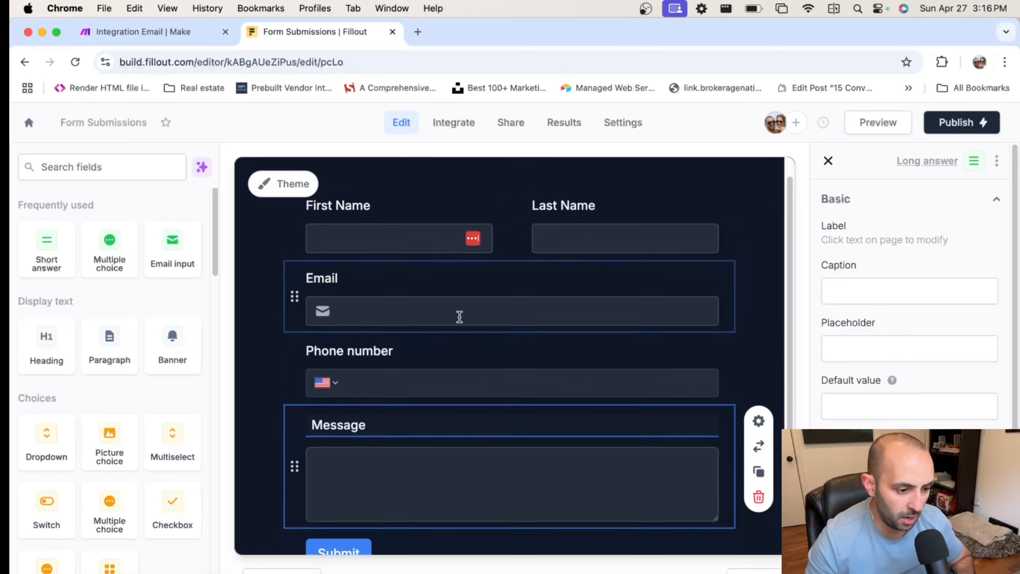
scroll(444, 299, down, 2)
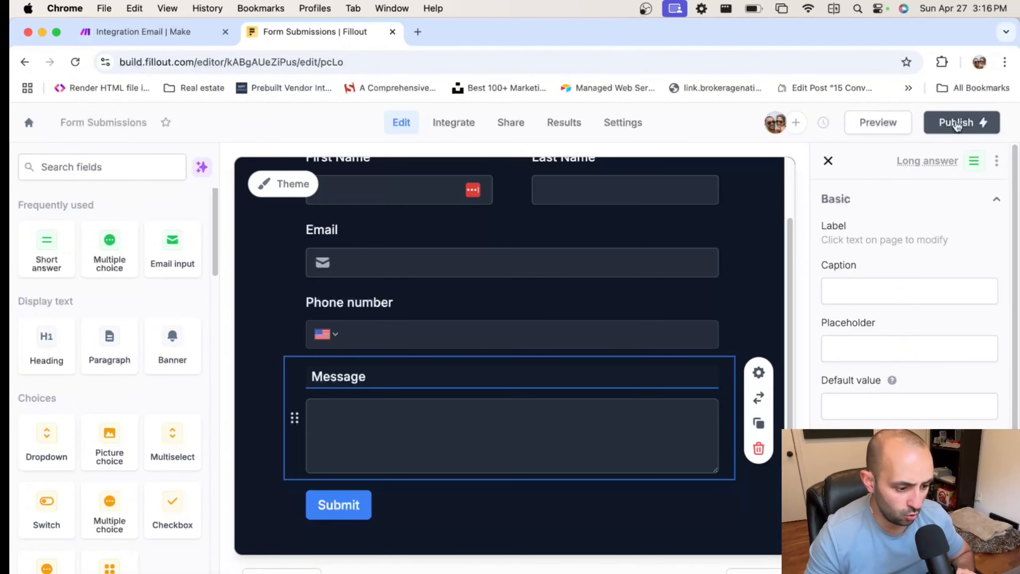
Publish the form, copy its public link and open it in a new tab
click(957, 123)
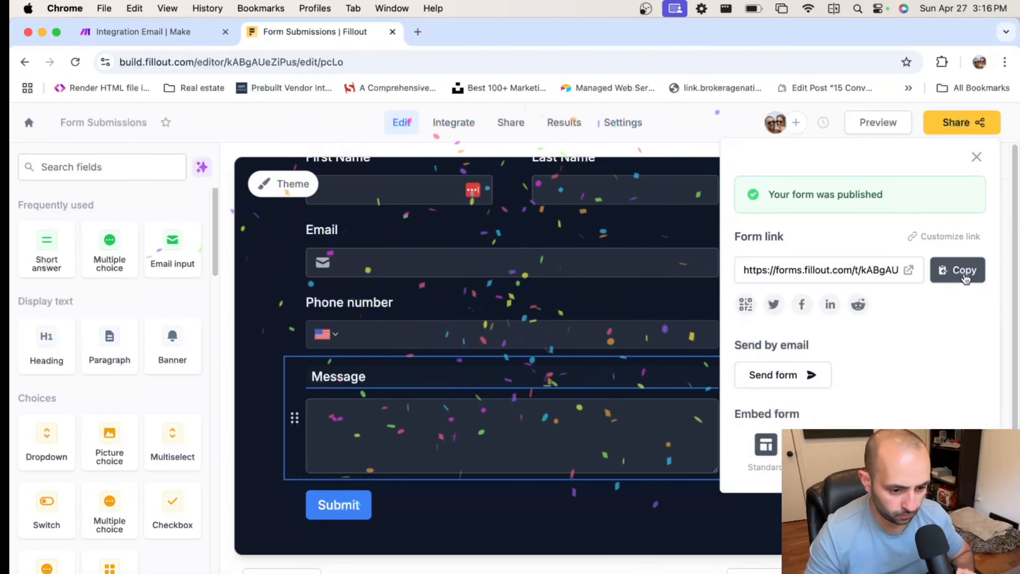
click(957, 269)
click(418, 32)
key(super+v)
key(Return)
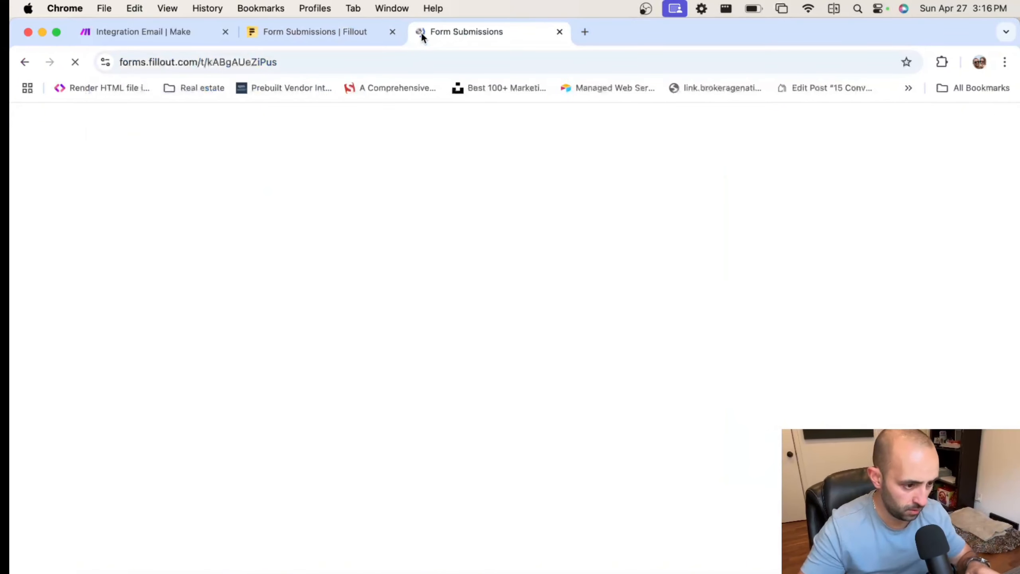
Fill in a contact's name, email, phone and an AI outreach service message, then submit
click(388, 203)
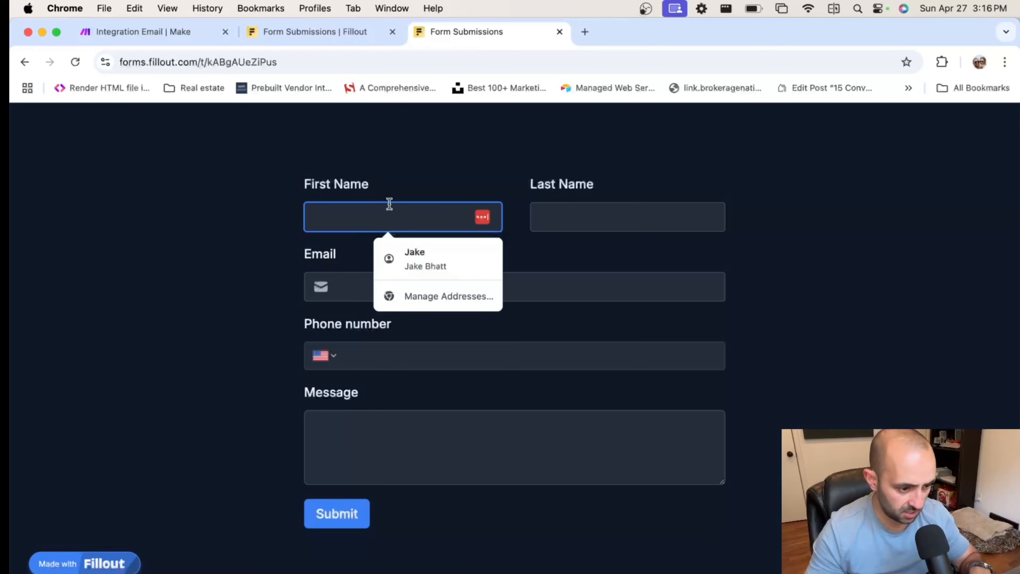
text(Jake)
key(Tab)
text(B)
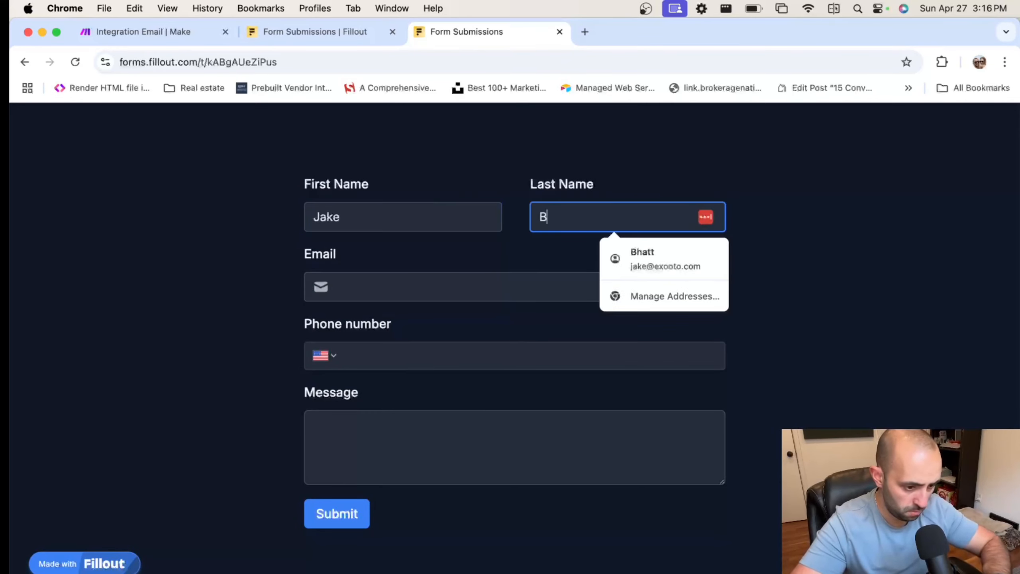
key(Tab)
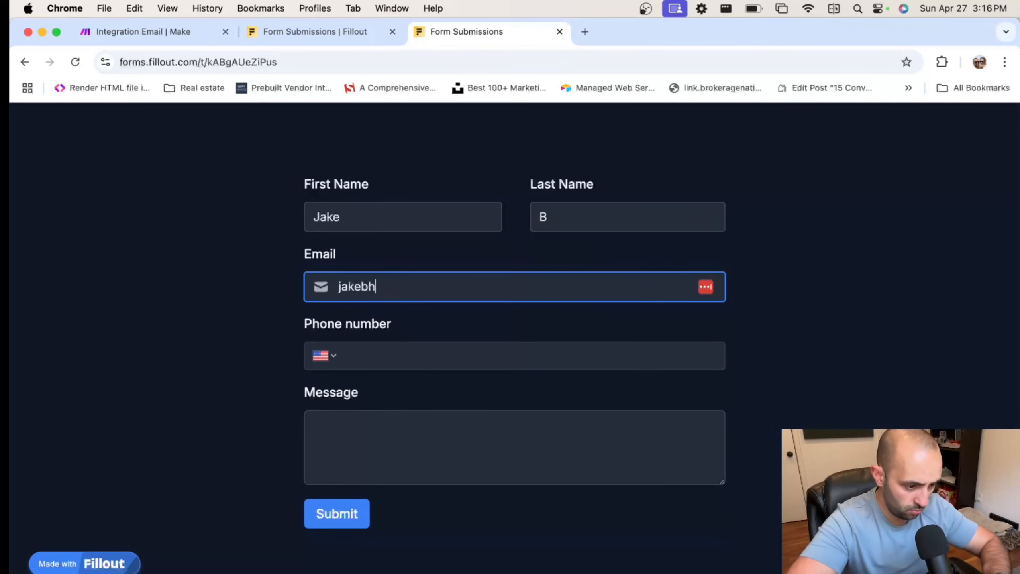
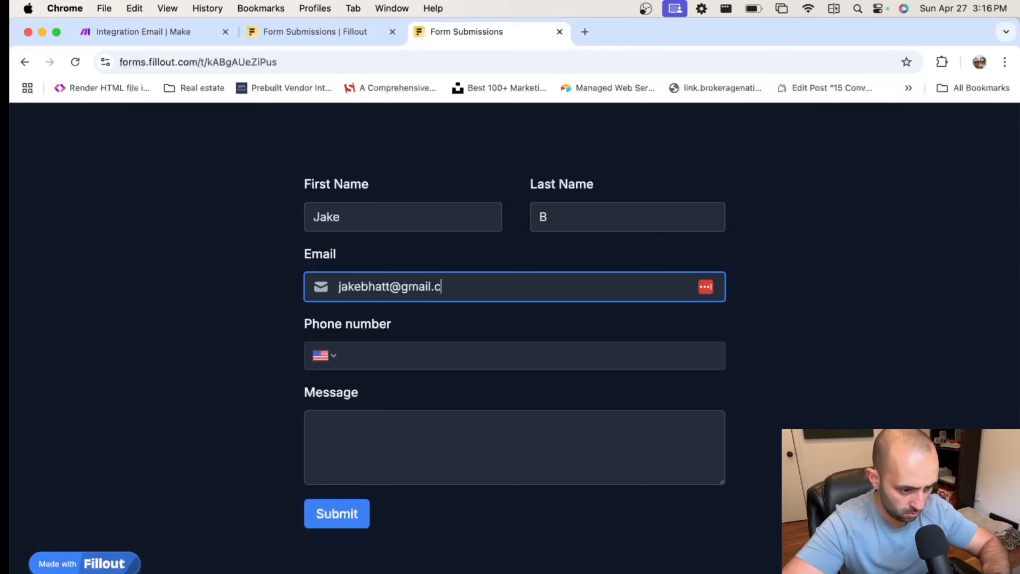
key(Tab)
key(Tab)
text(1)
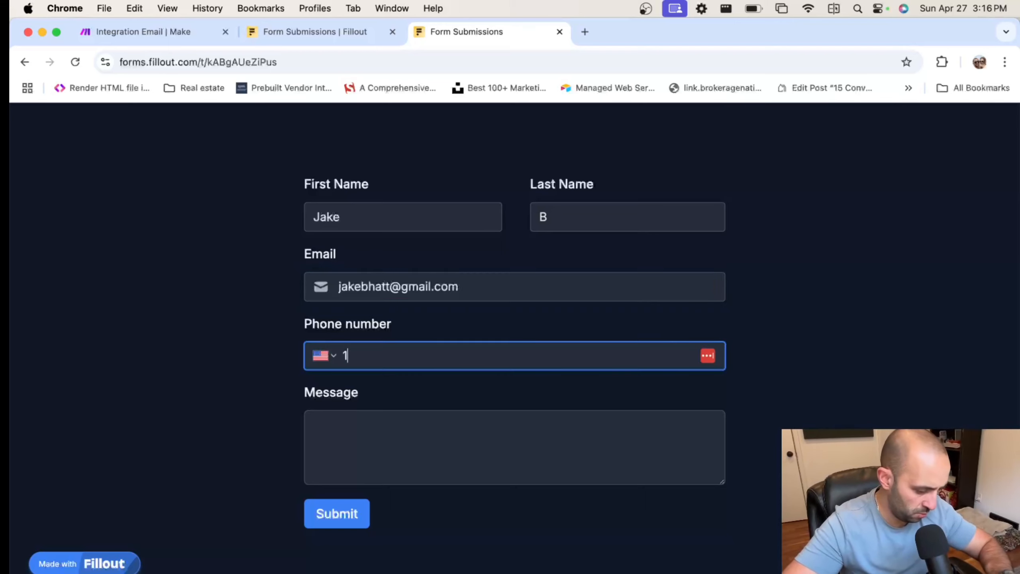
text( (234) 567-899)
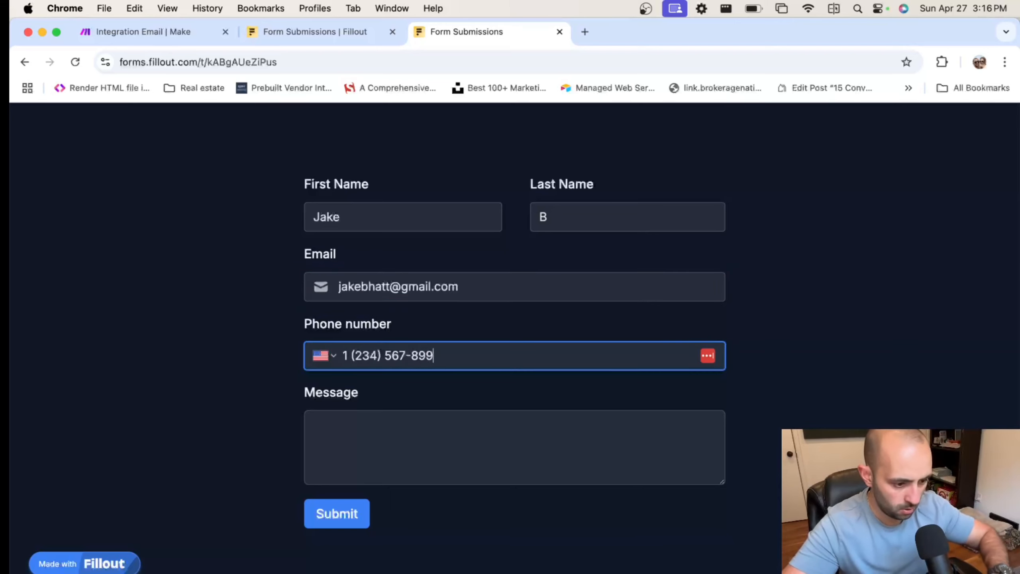
key(Tab)
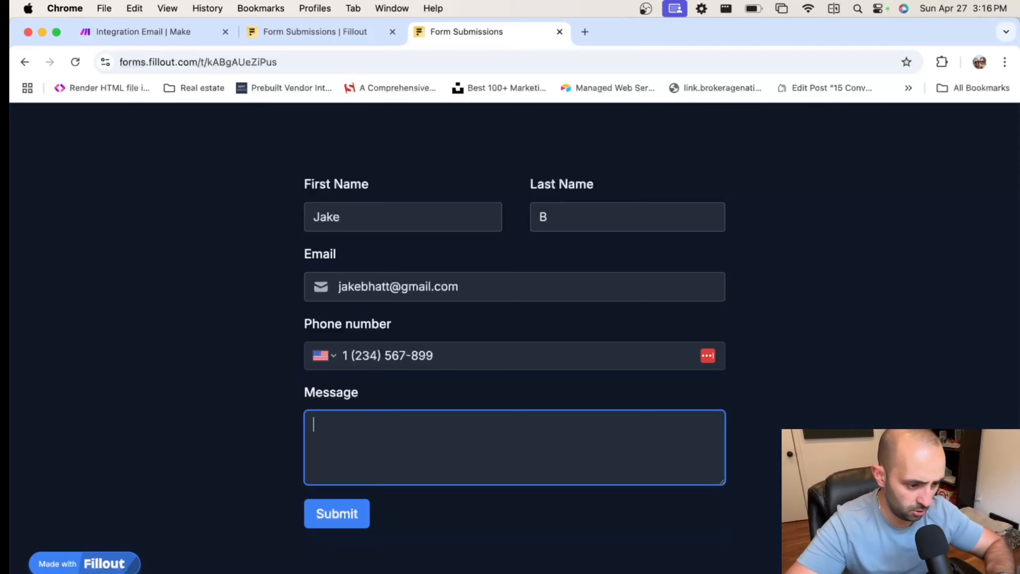
text(Im very interested in your)
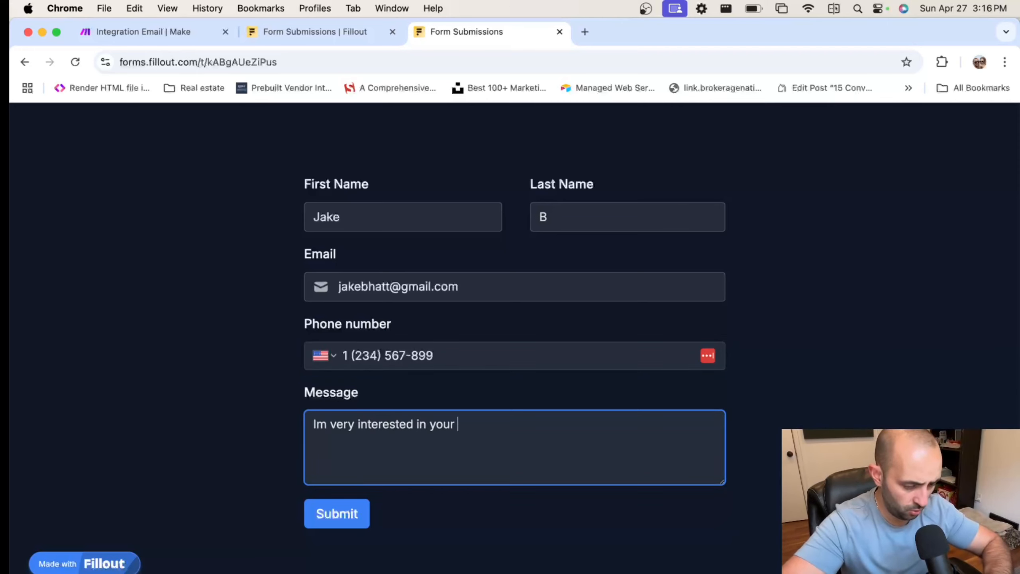
text( AI outreach s)
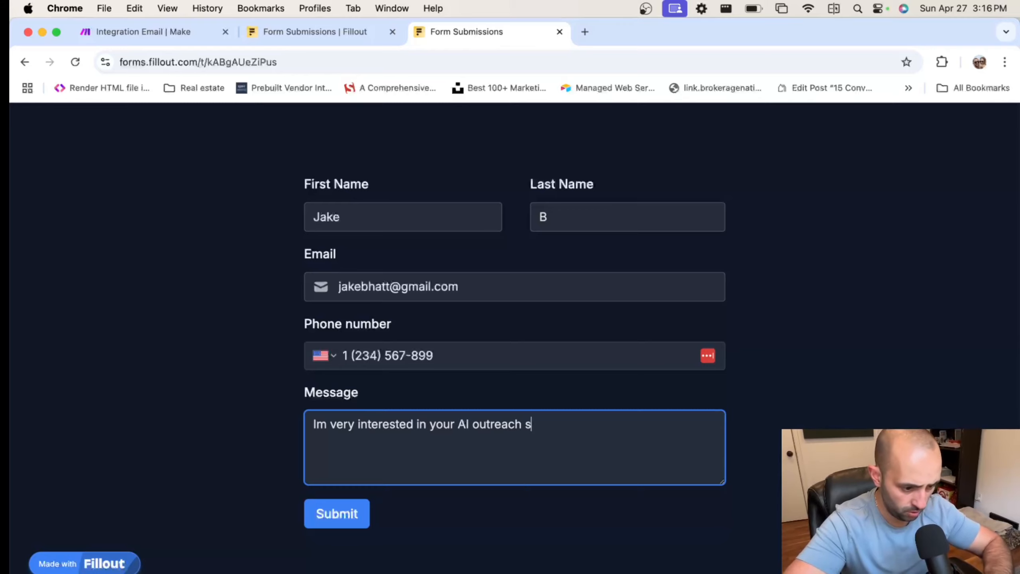
text(ervice)
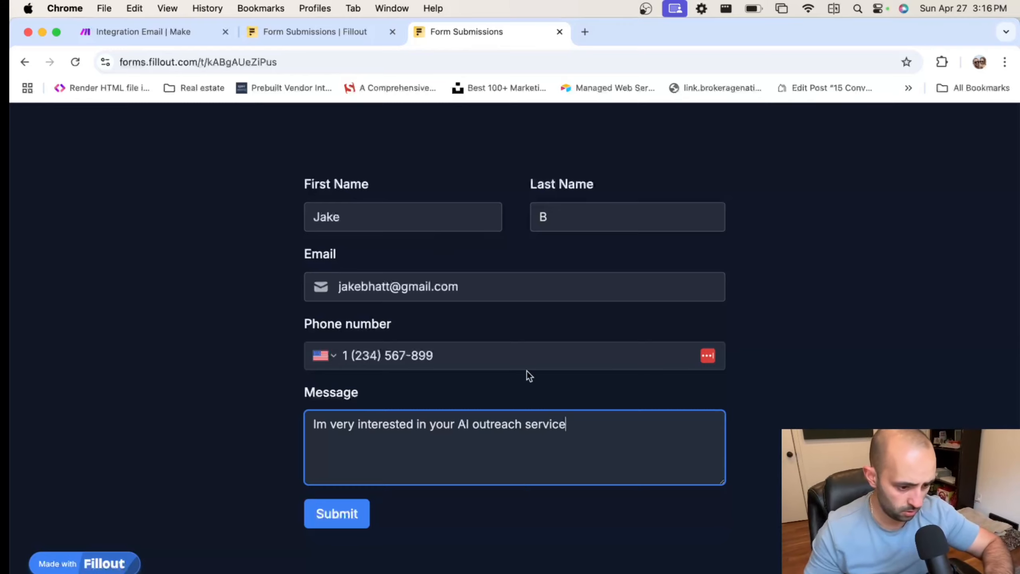
text(.)
click(342, 514)
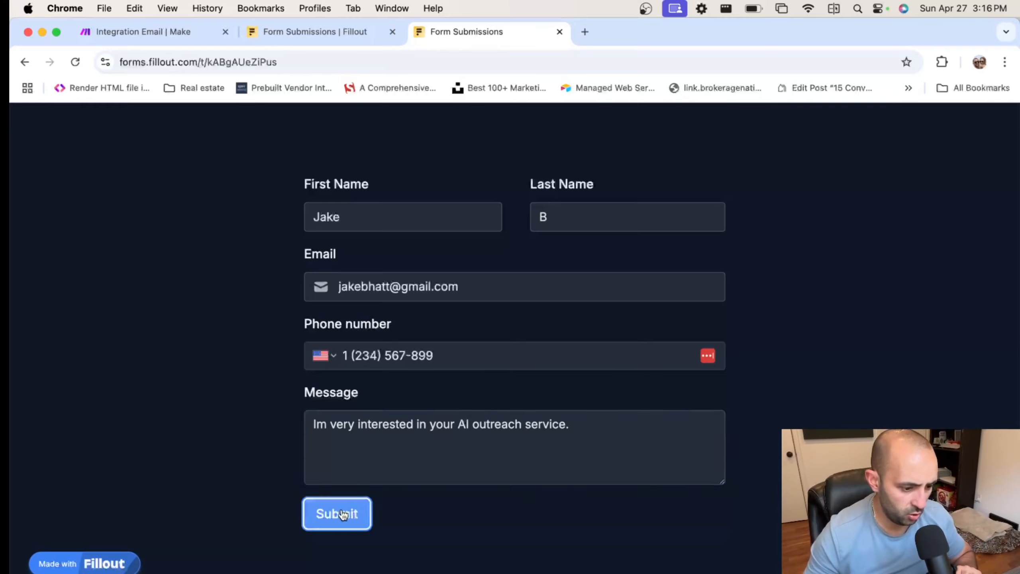
click(340, 33)
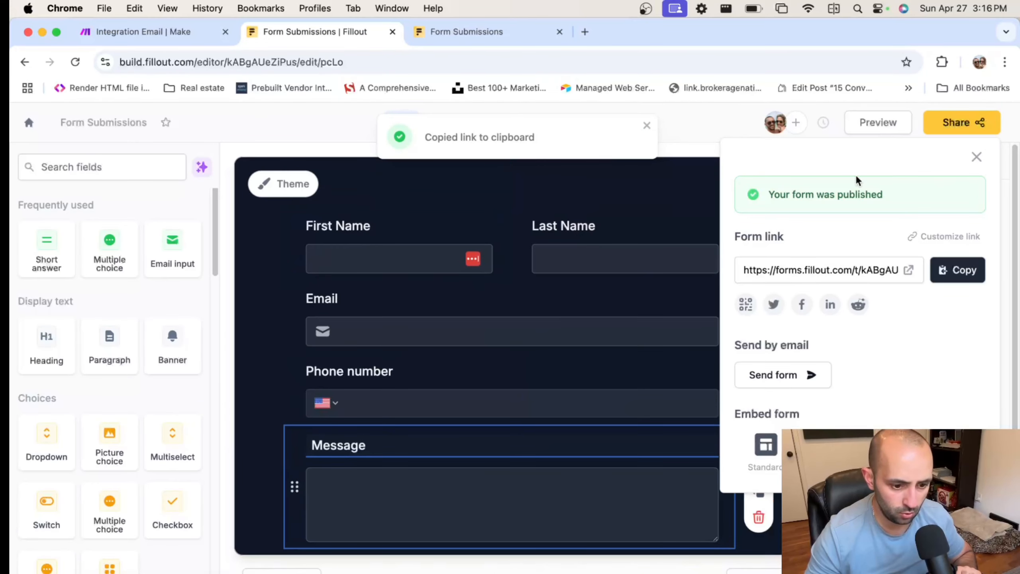
Turn on self-email notifications for new submissions in the form's Settings
click(977, 156)
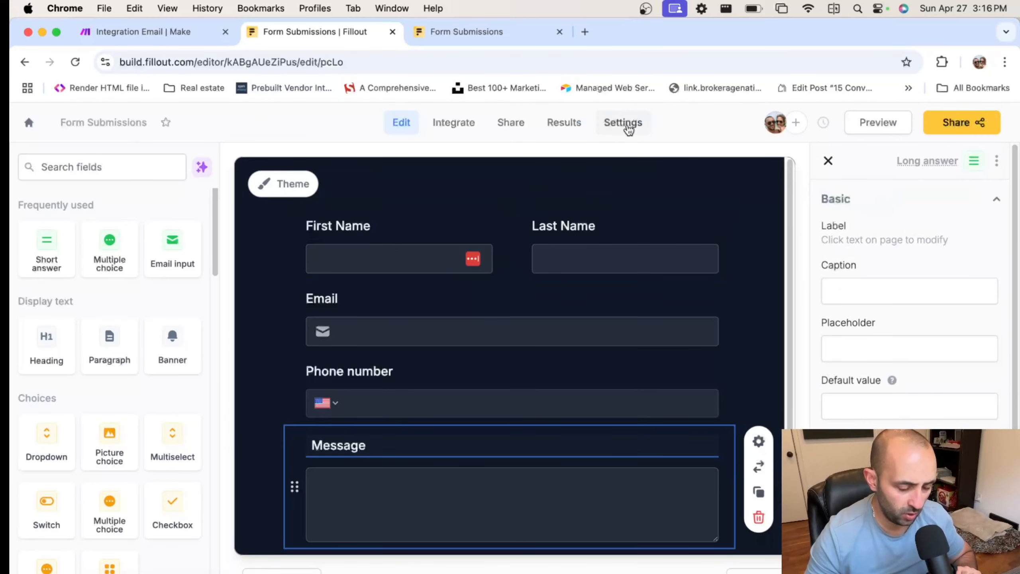
click(629, 130)
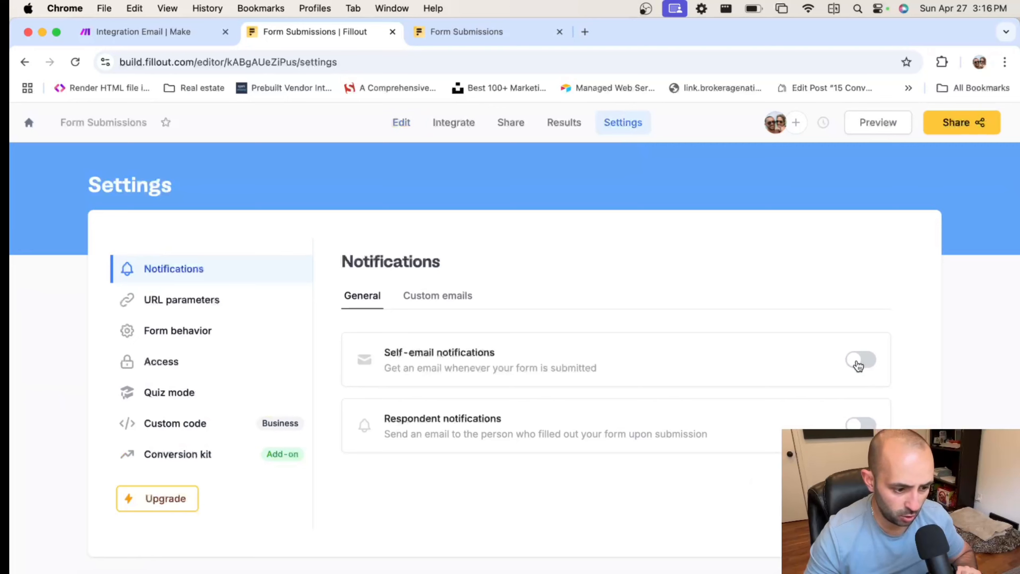
click(858, 362)
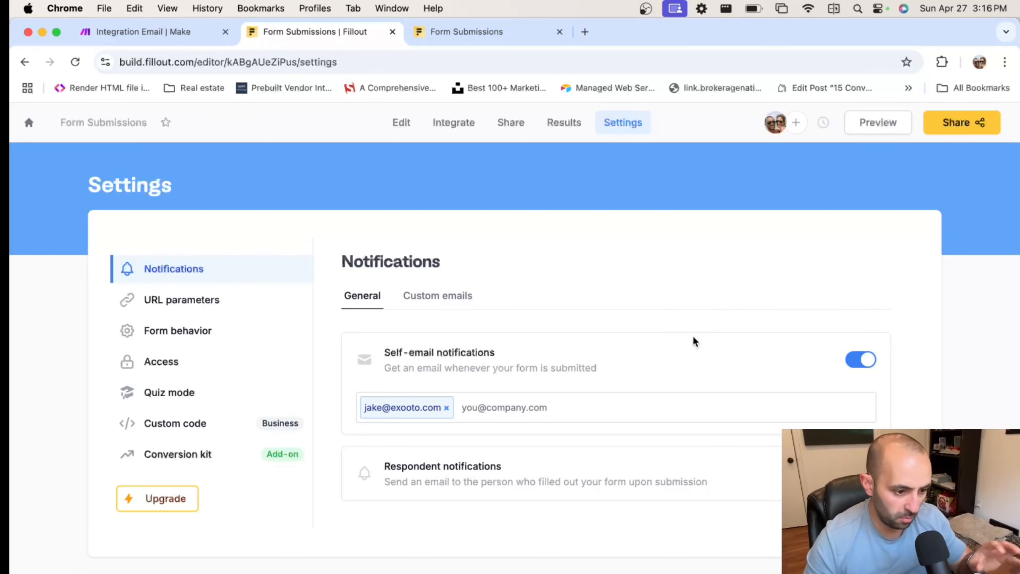
Open the live form from the Share page in a new tab
click(562, 125)
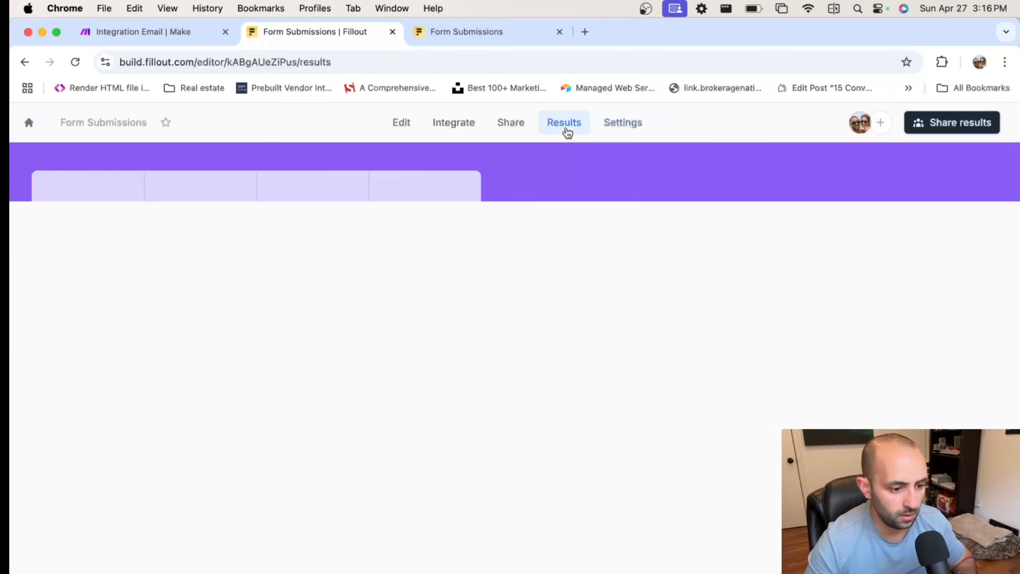
click(609, 128)
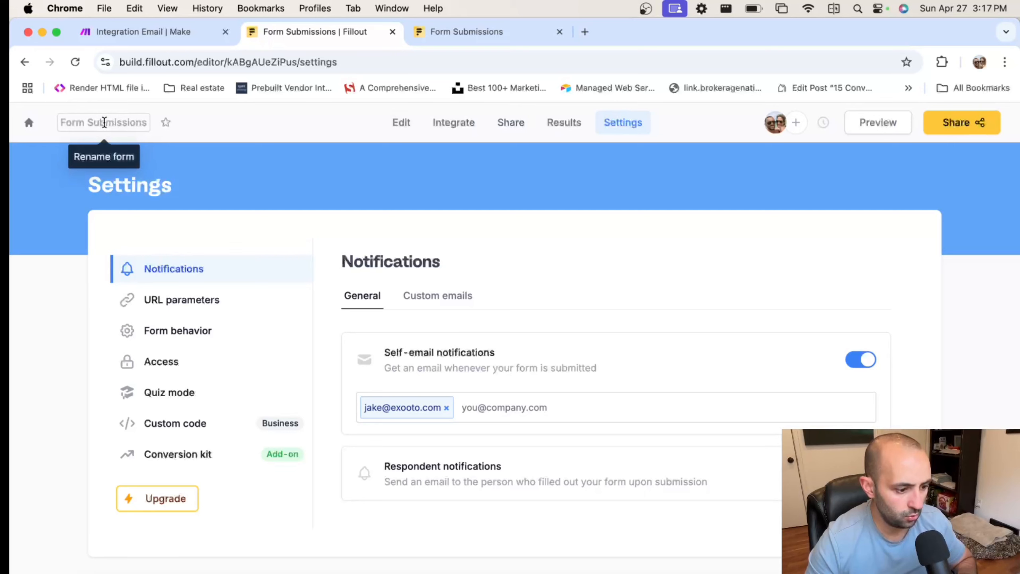
click(565, 130)
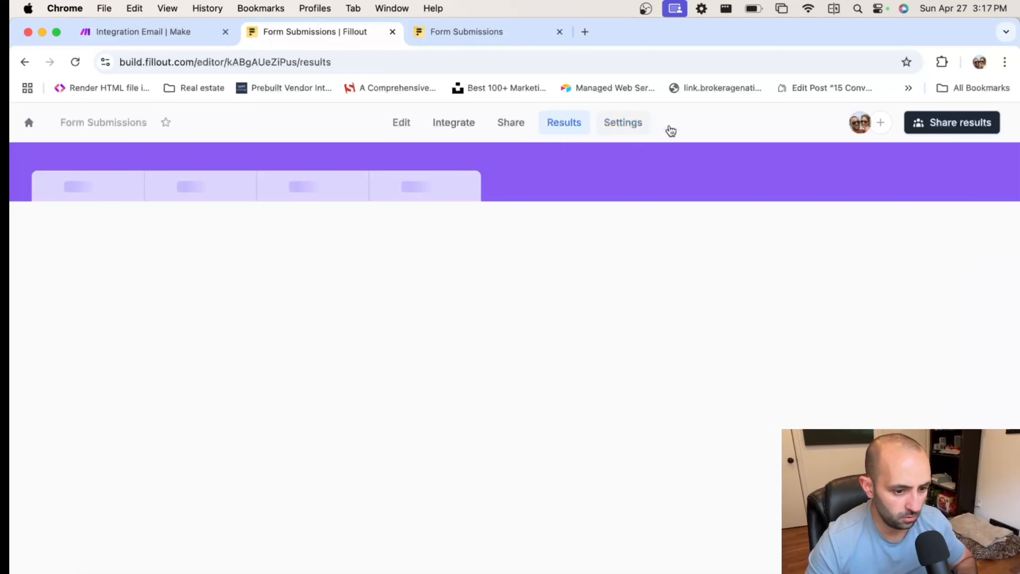
click(510, 123)
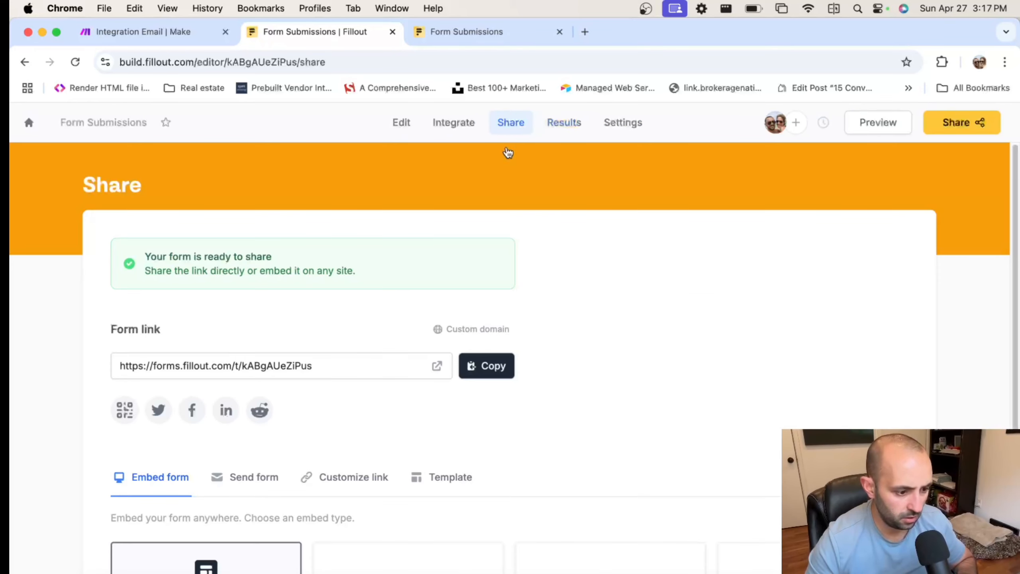
click(437, 365)
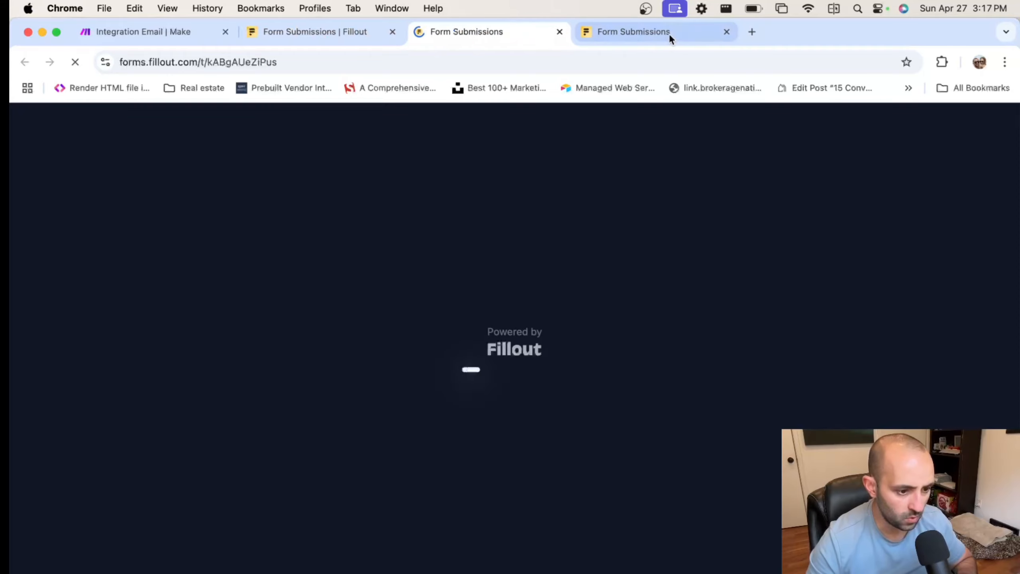
Submit a second response with the contact's details and a cold email service message
click(726, 33)
text(Jake)
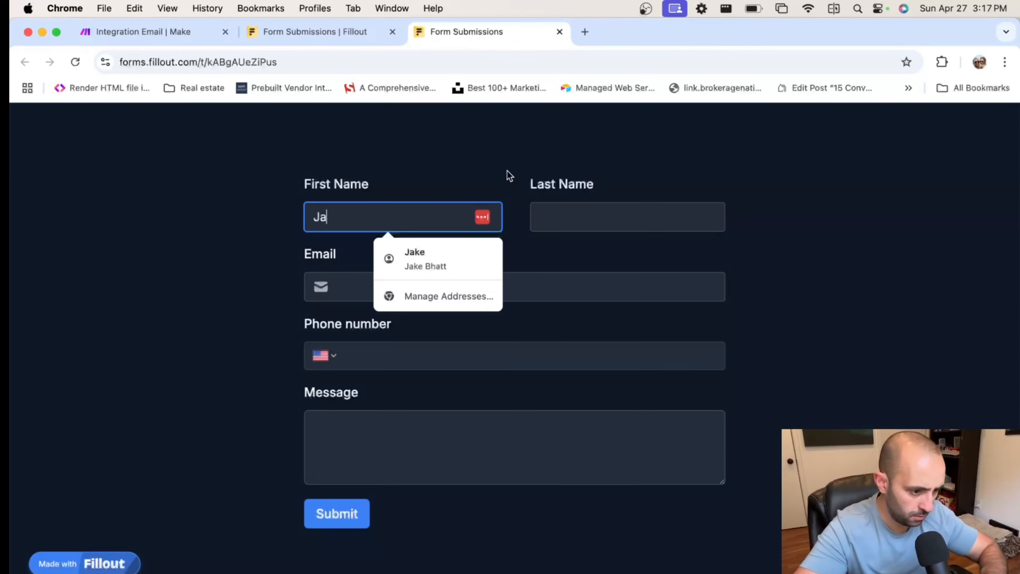
key(Tab)
text(B)
key(Tab)
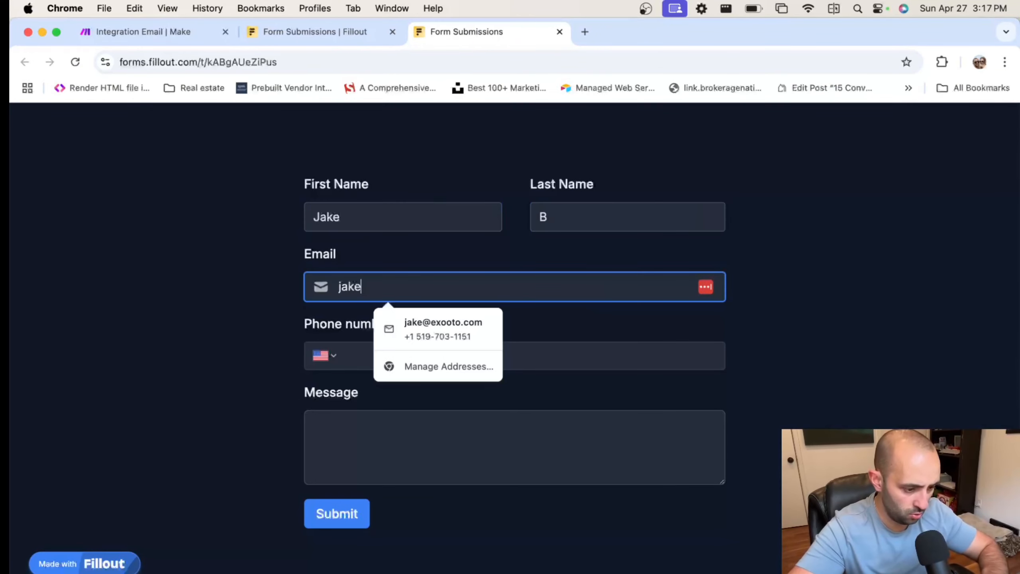
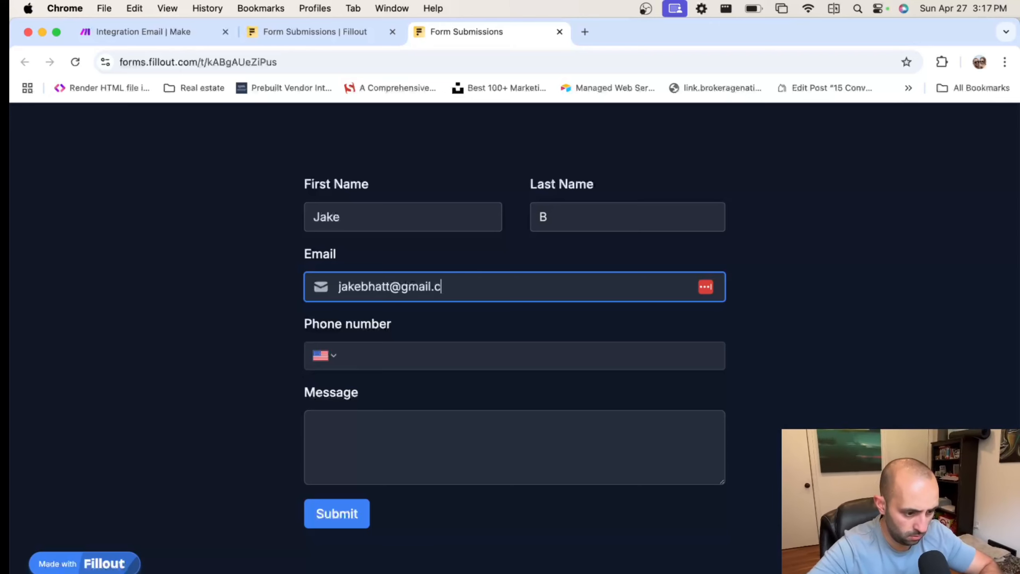
key(Tab)
text(12345)
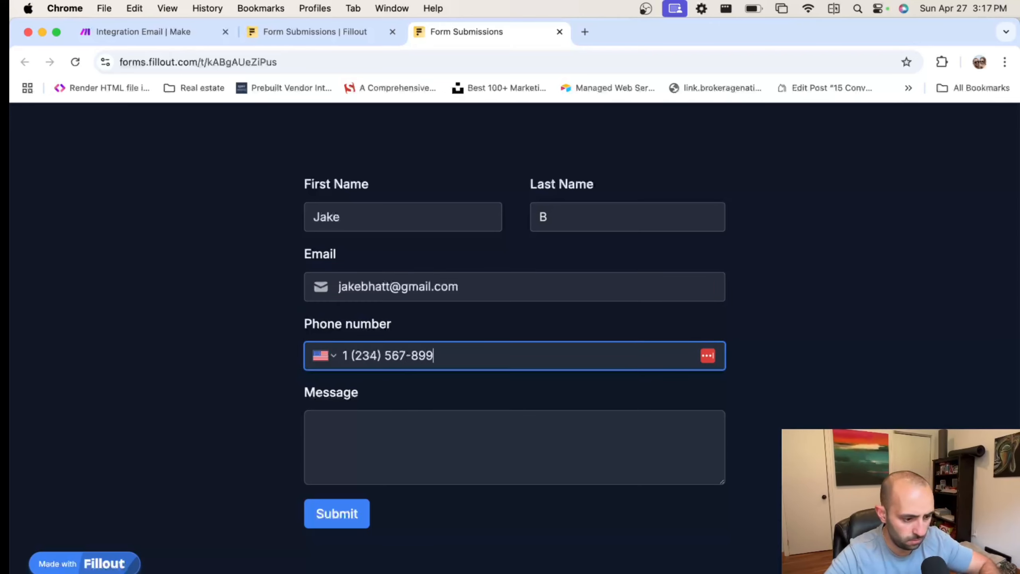
key(Tab)
text(Im)
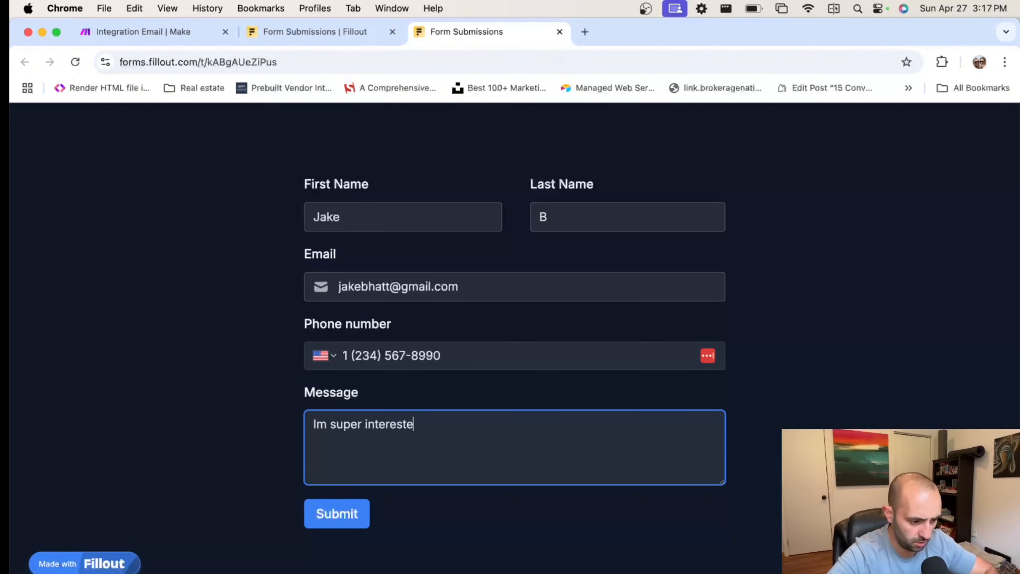
text( super interested in your cold email service.)
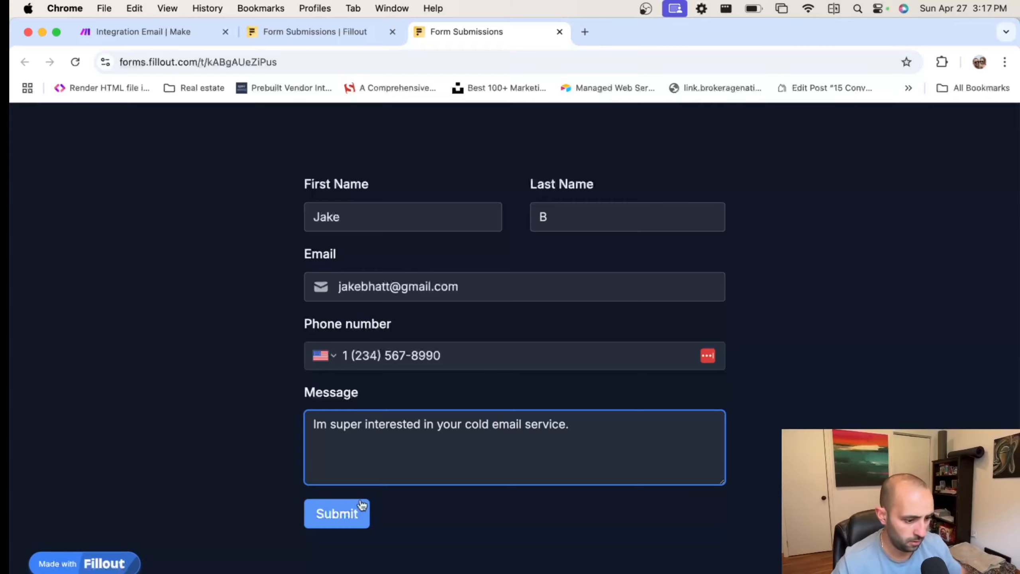
click(344, 518)
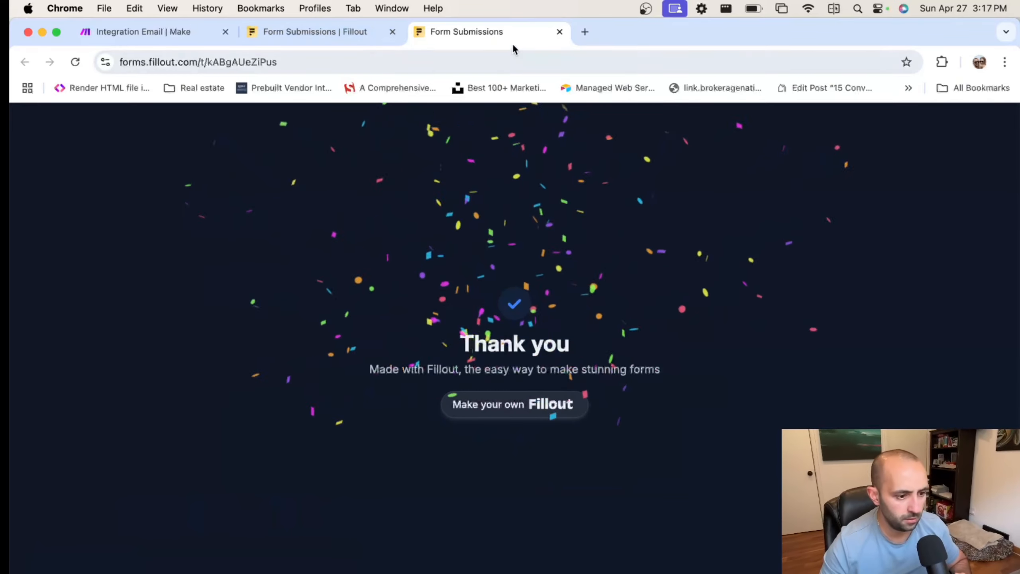
click(584, 32)
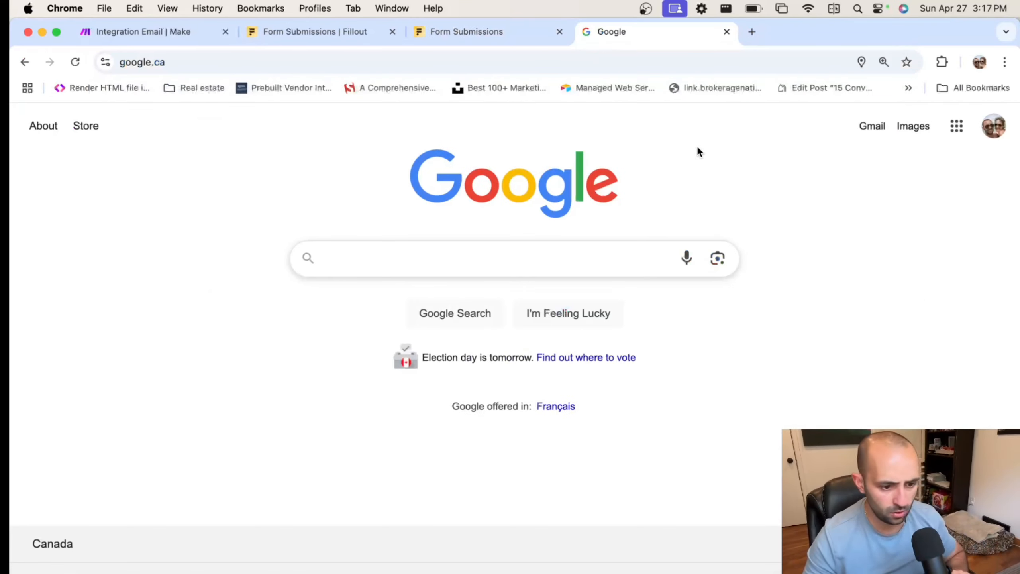
In Gmail's Everything else section, open Fillout's Form Submissions email and copy its subject
click(877, 127)
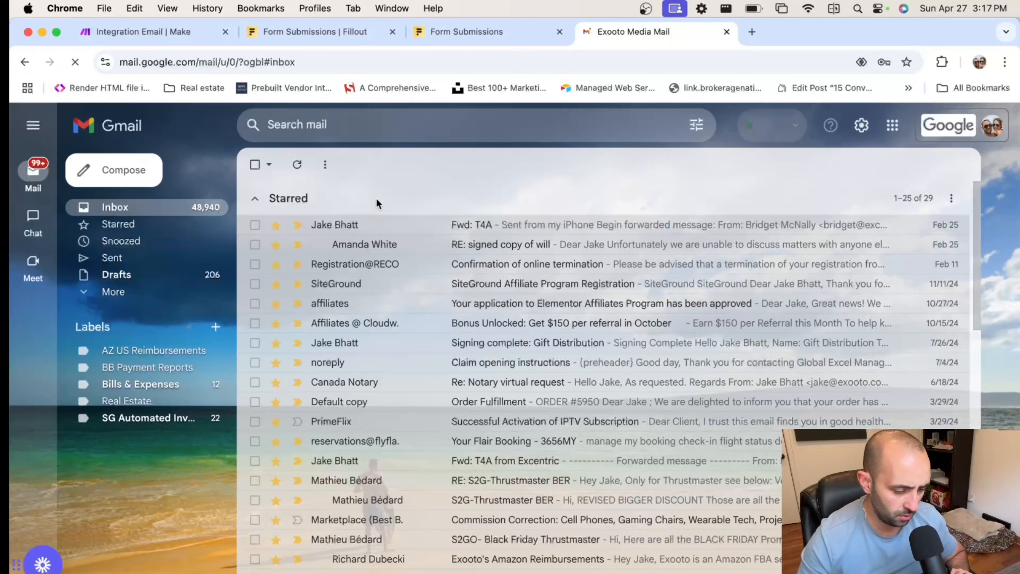
scroll(376, 197, down, 10)
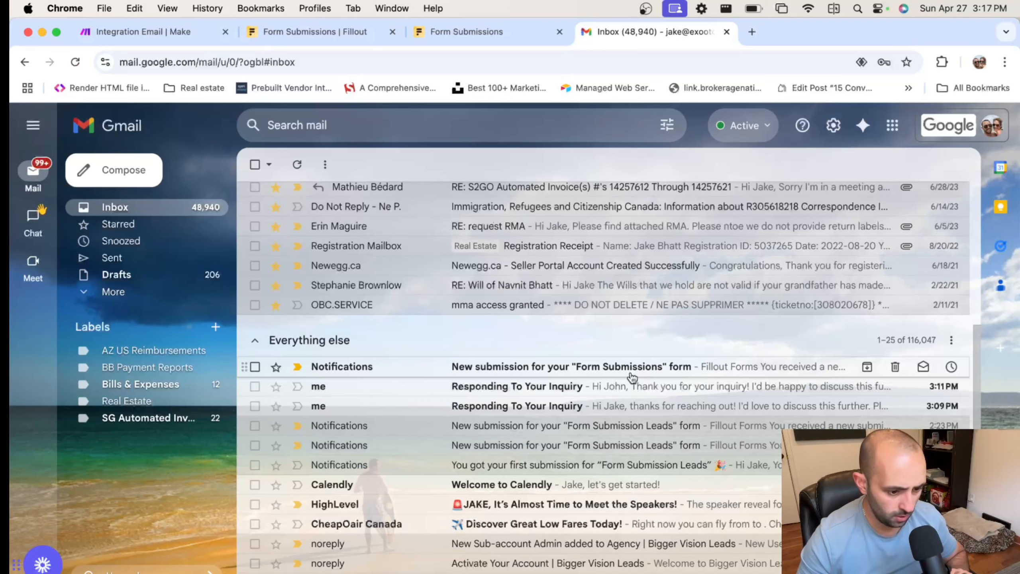
click(633, 371)
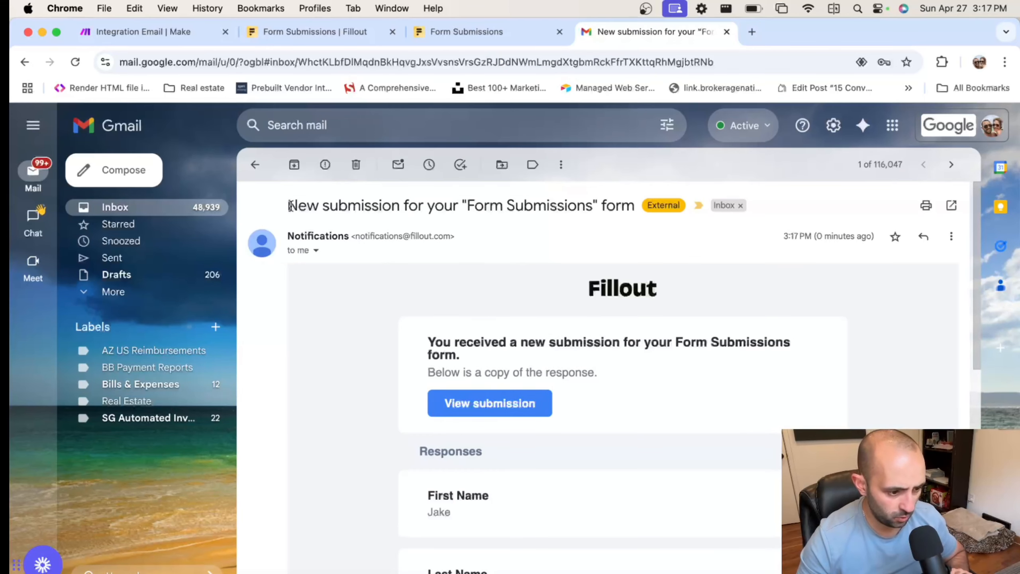
mouse_move(291, 204)
mouse_down()
mouse_move(635, 206)
mouse_move(275, 204)
mouse_up()
click(629, 231)
right_click(360, 207)
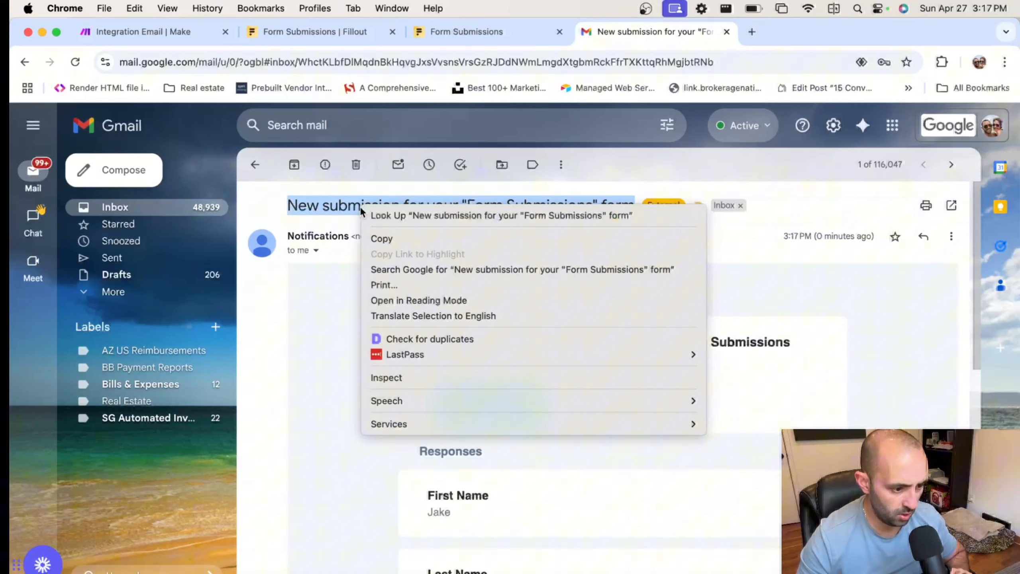
click(429, 242)
click(185, 37)
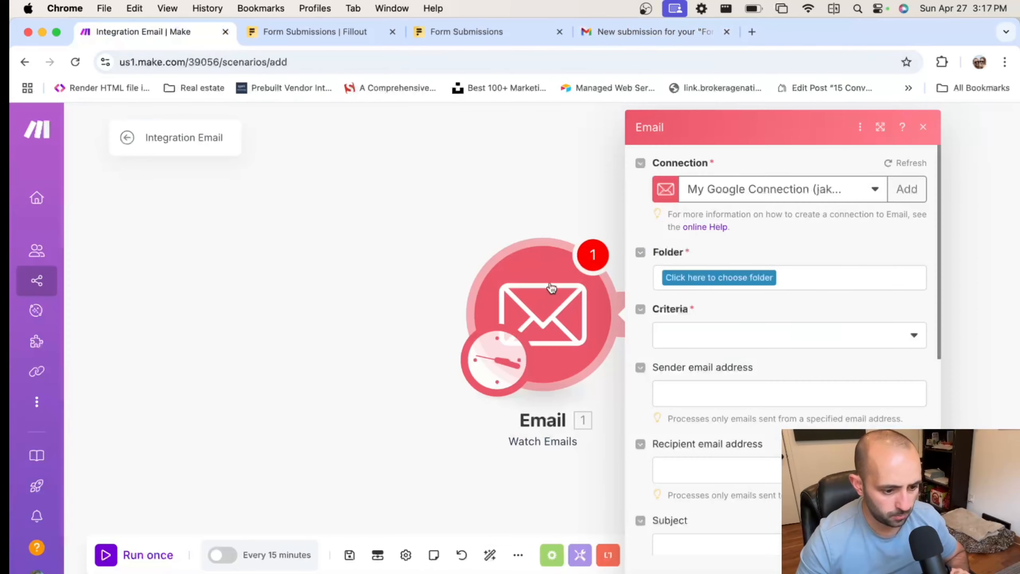
Set the trigger Folder to INBOX and Criteria to All emails
click(707, 278)
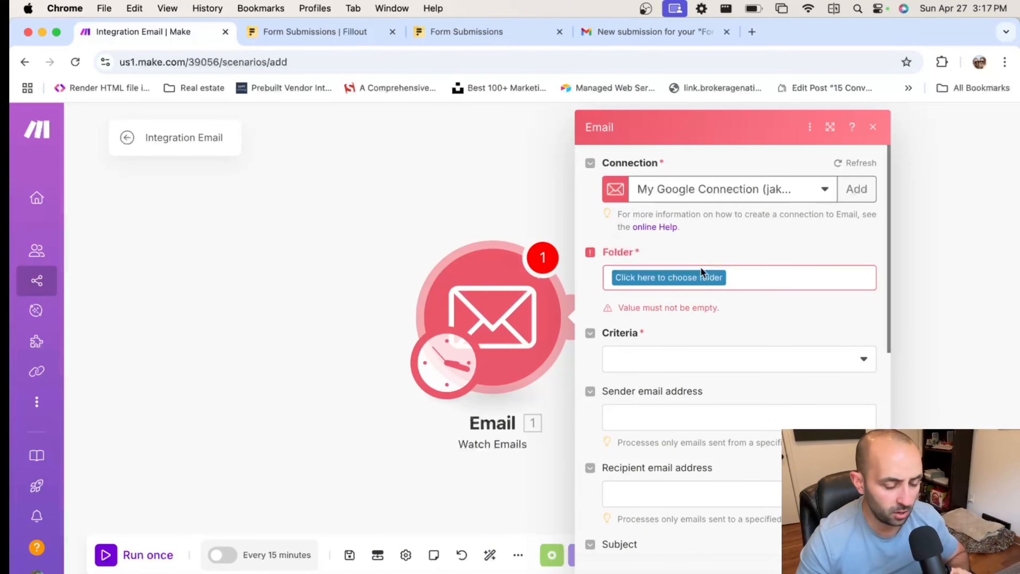
click(698, 280)
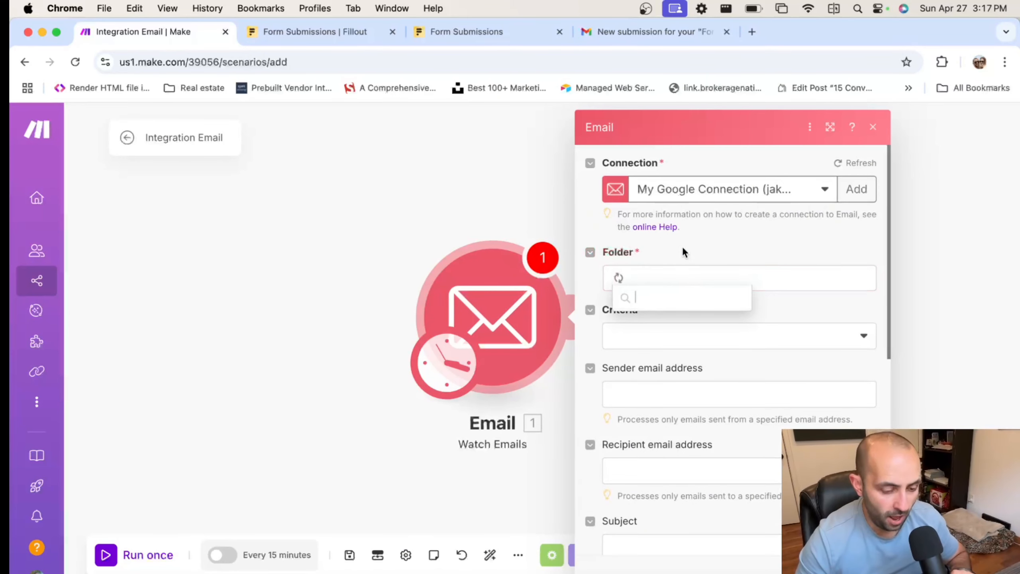
click(681, 394)
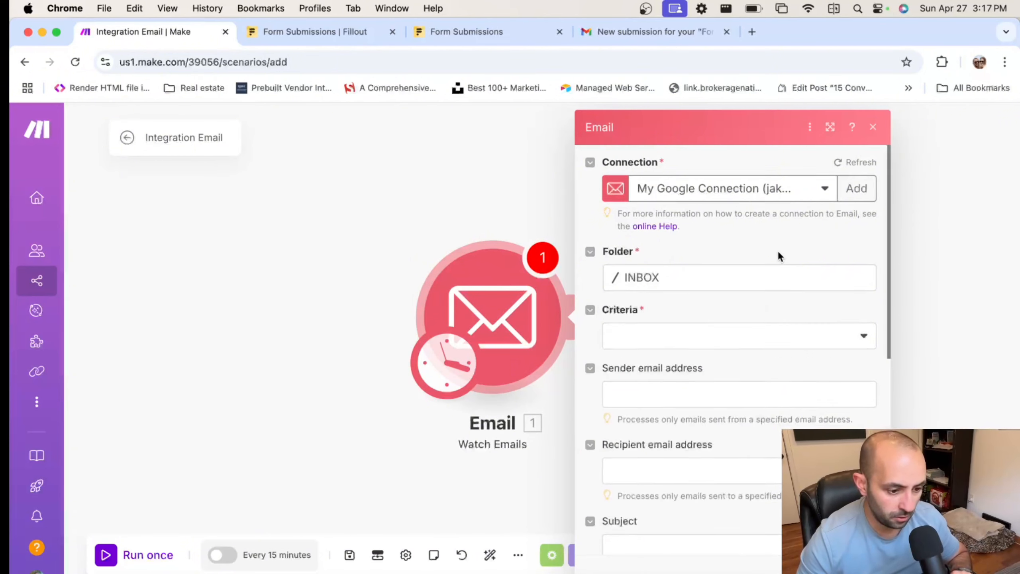
scroll(697, 276, down, 2)
click(696, 274)
click(668, 290)
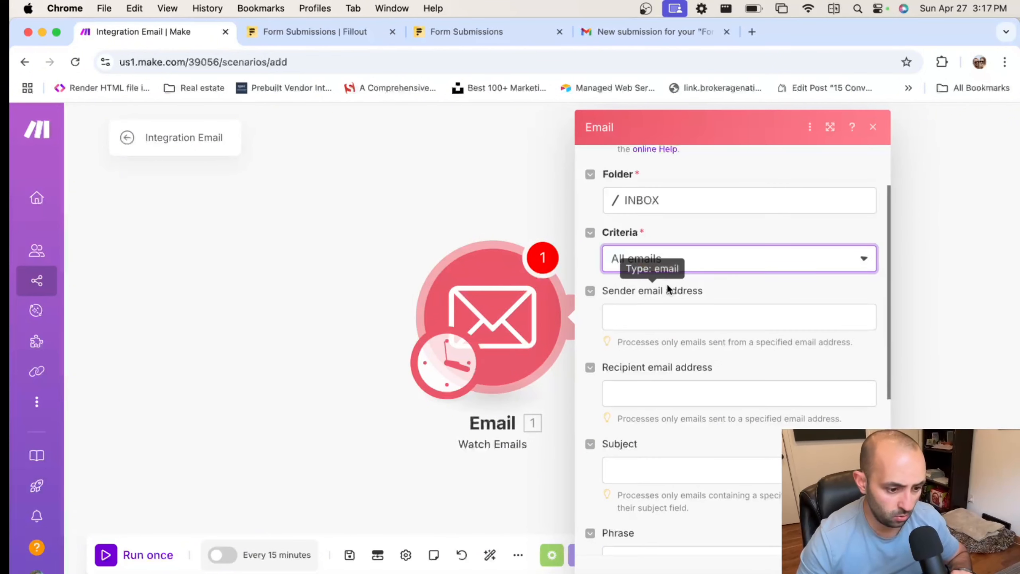
click(676, 261)
click(766, 286)
Leave sender and phrase filters empty and set the subject filter to Form Submissions
click(622, 317)
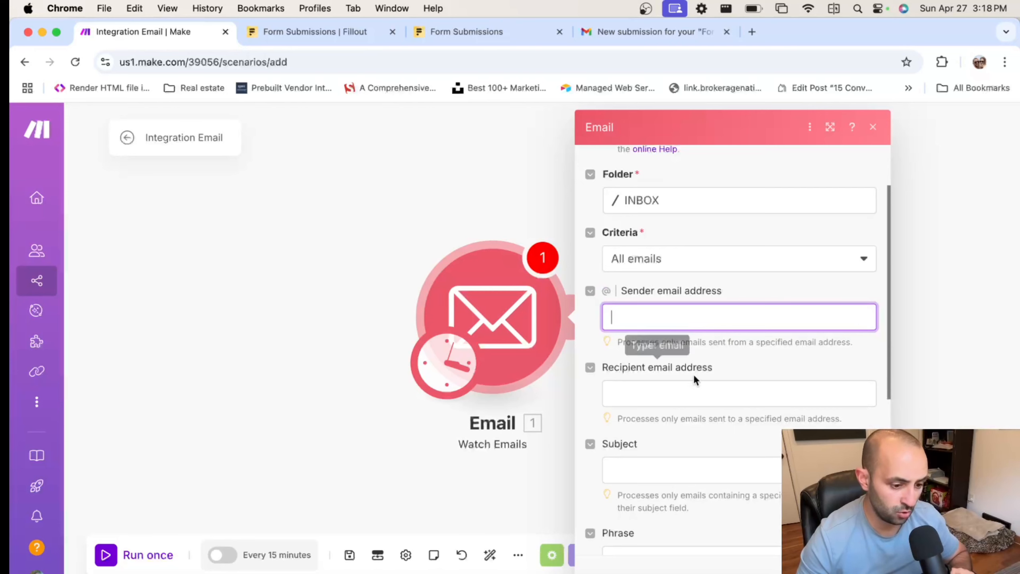
click(736, 362)
scroll(737, 353, down, 2)
click(697, 388)
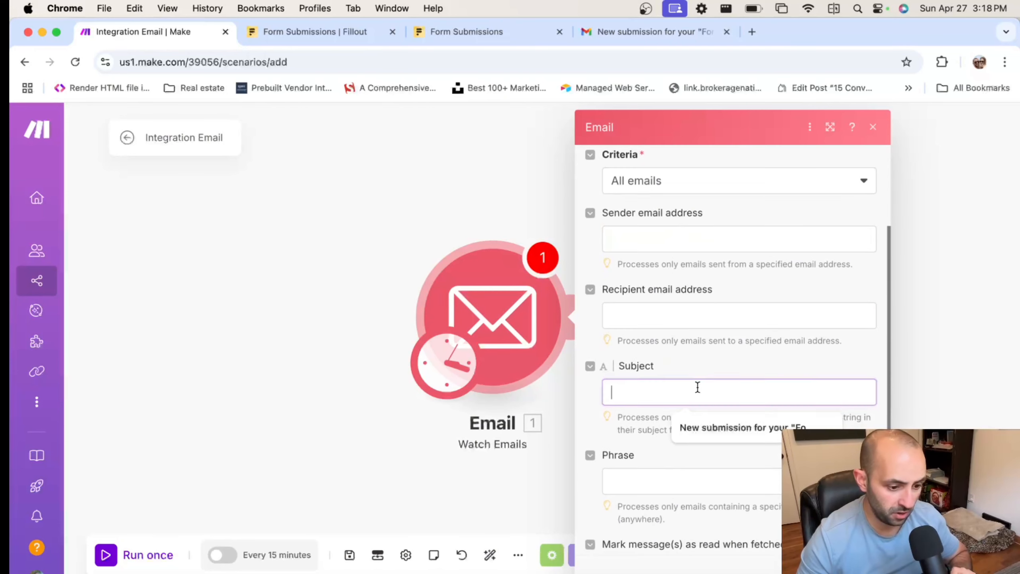
click(744, 425)
click(768, 375)
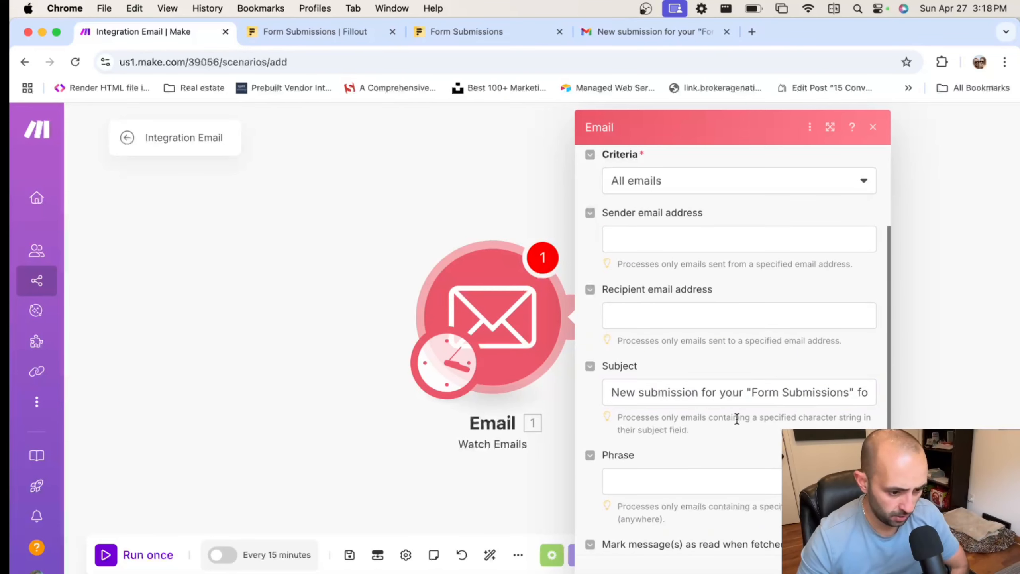
scroll(737, 419, down, 2)
click(694, 414)
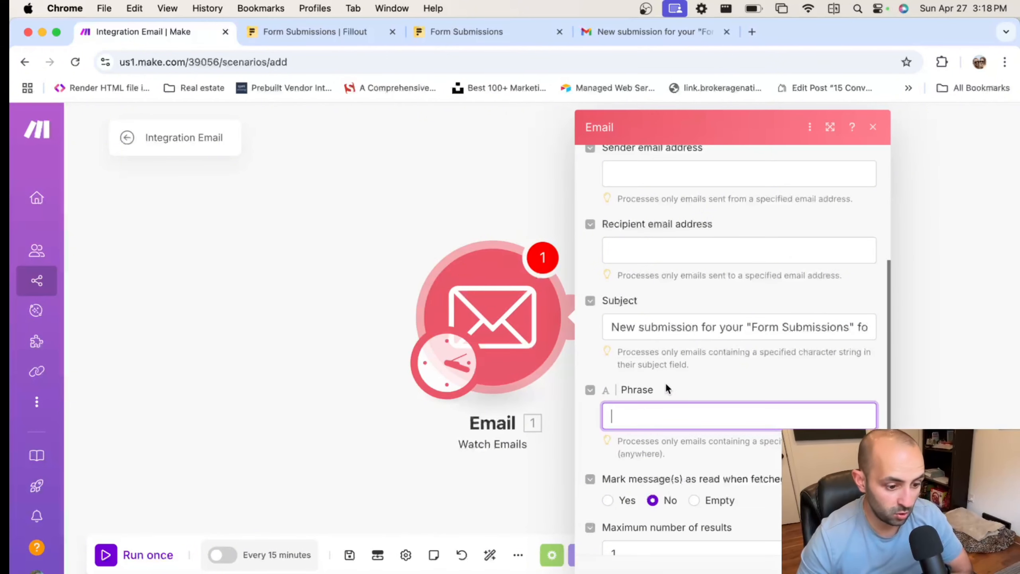
scroll(682, 376, down, 5)
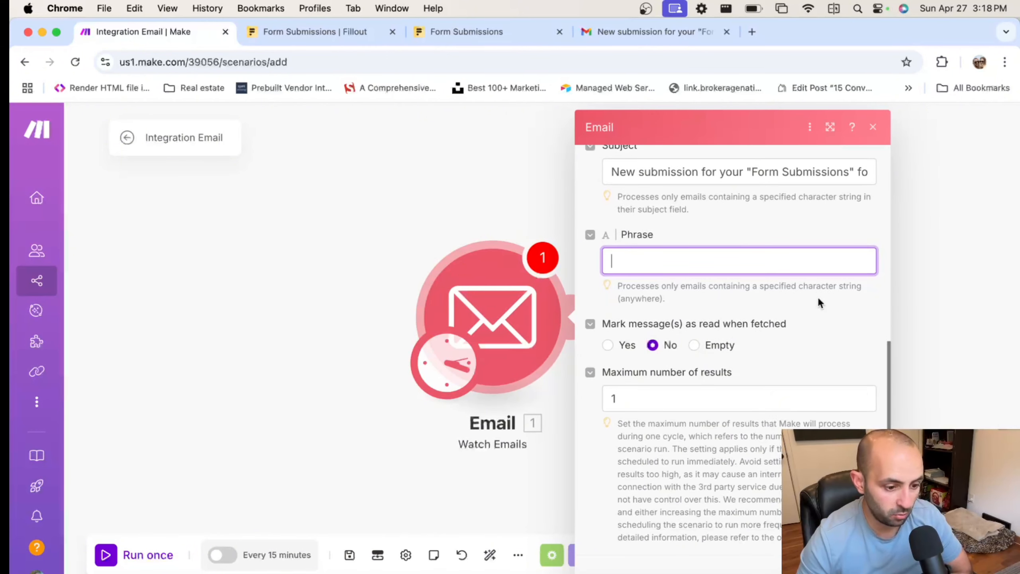
click(800, 308)
click(722, 177)
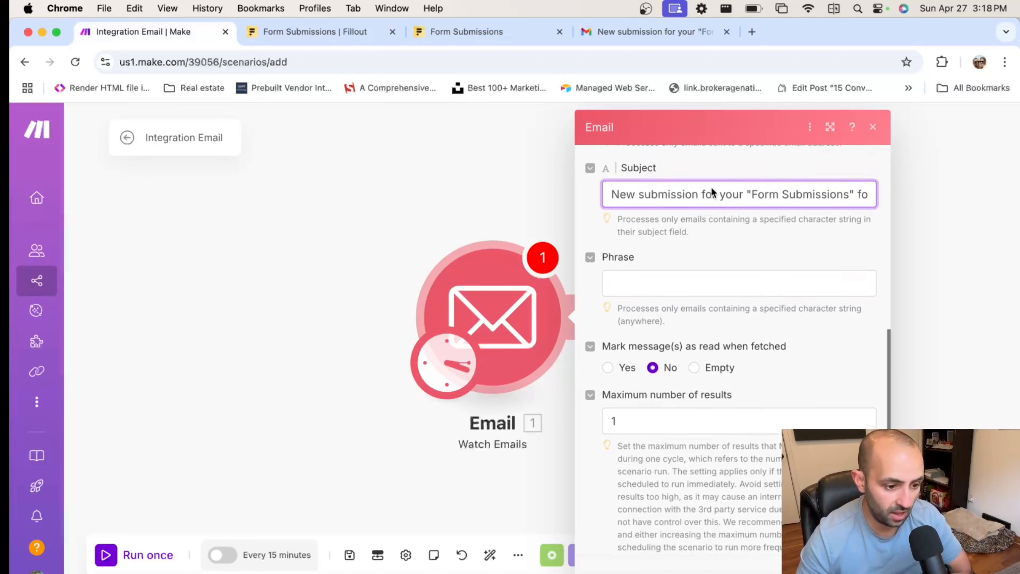
Save the trigger and choose to start processing from All emails
click(862, 566)
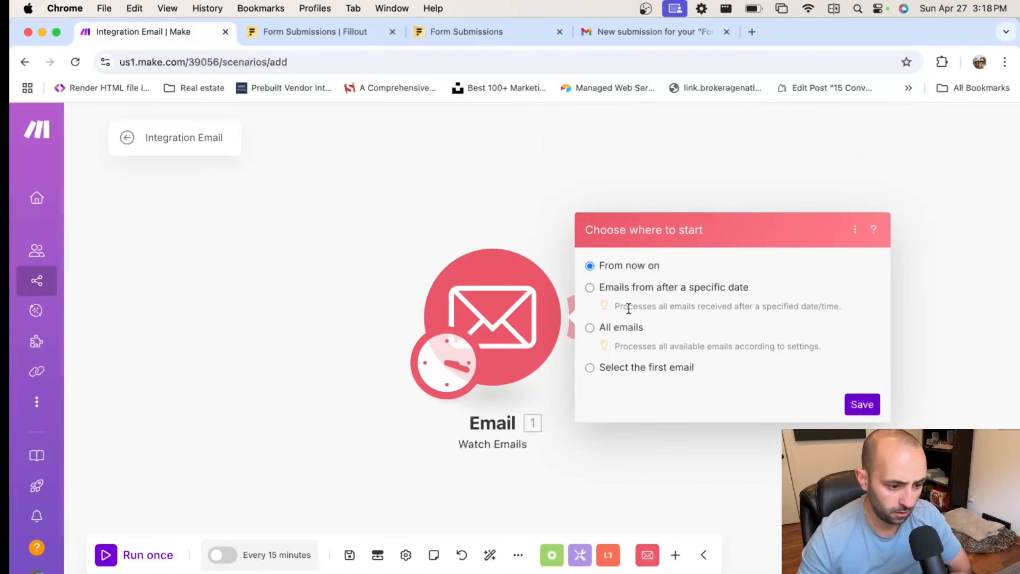
drag(629, 330, 632, 335)
click(601, 328)
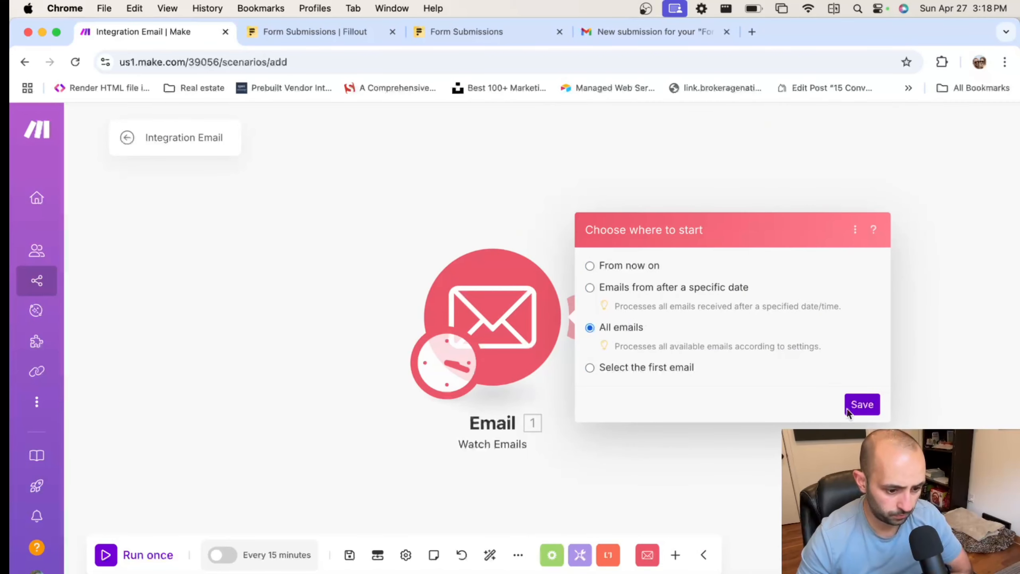
click(861, 405)
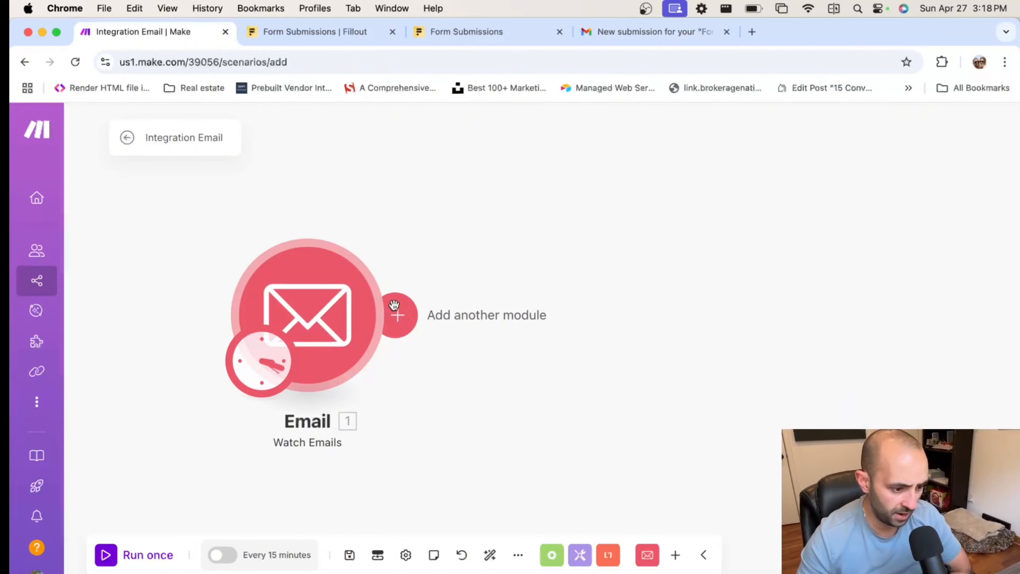
Add the OpenAI (ChatGPT, Whisper, DALL-E) Create a Completion module after the Email trigger
click(415, 308)
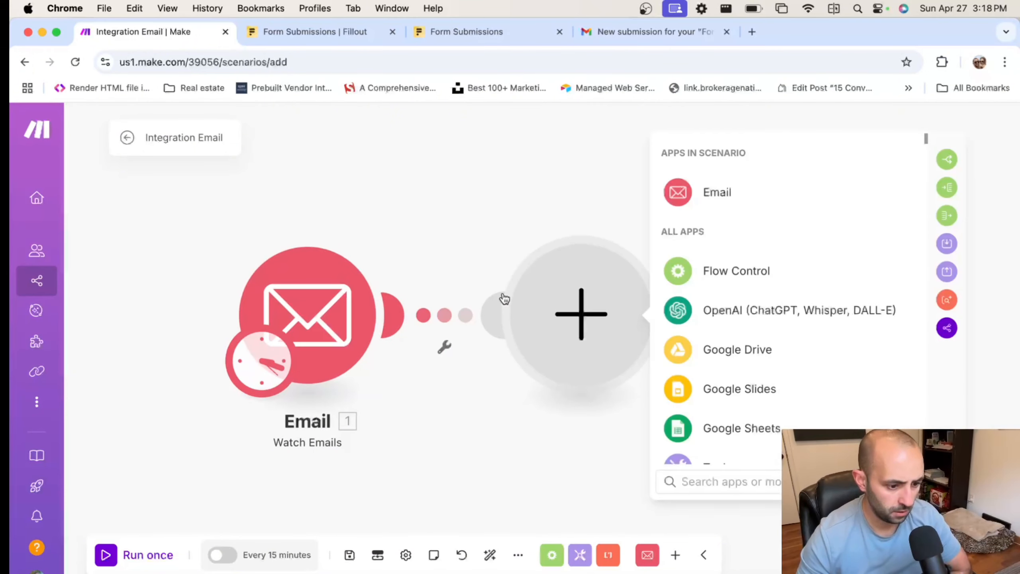
click(720, 311)
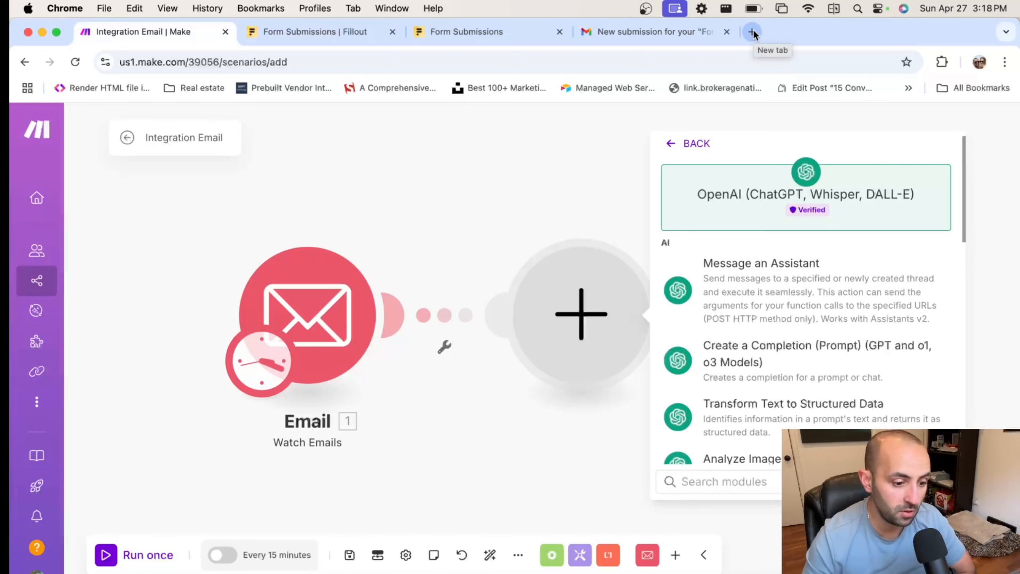
scroll(821, 261, down, 1)
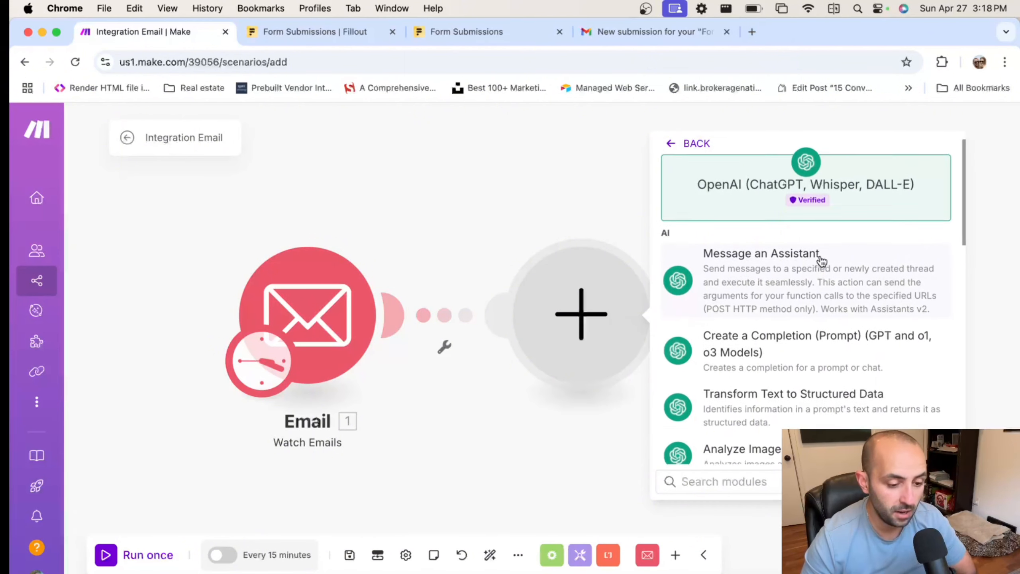
scroll(821, 261, down, 1)
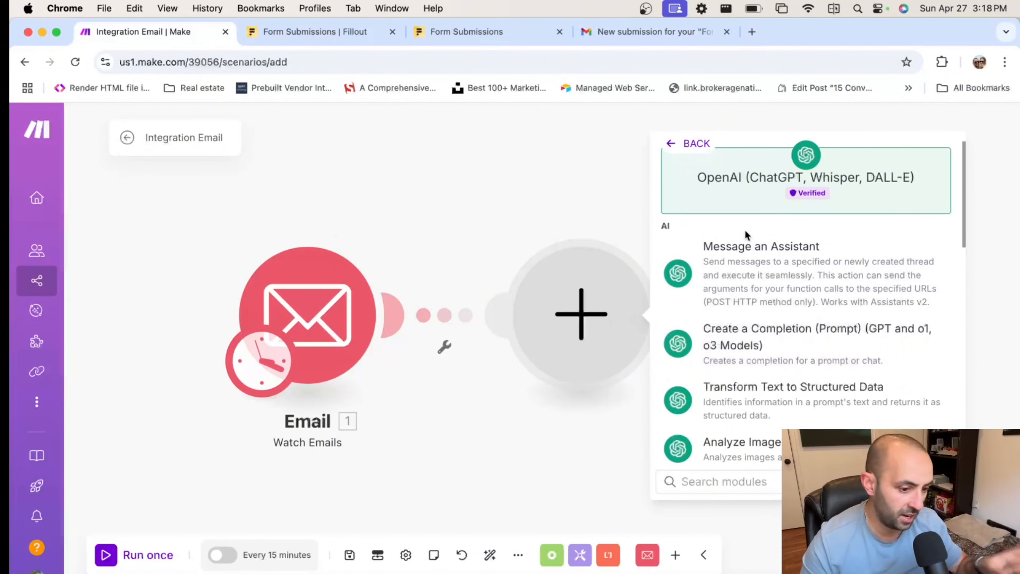
click(806, 344)
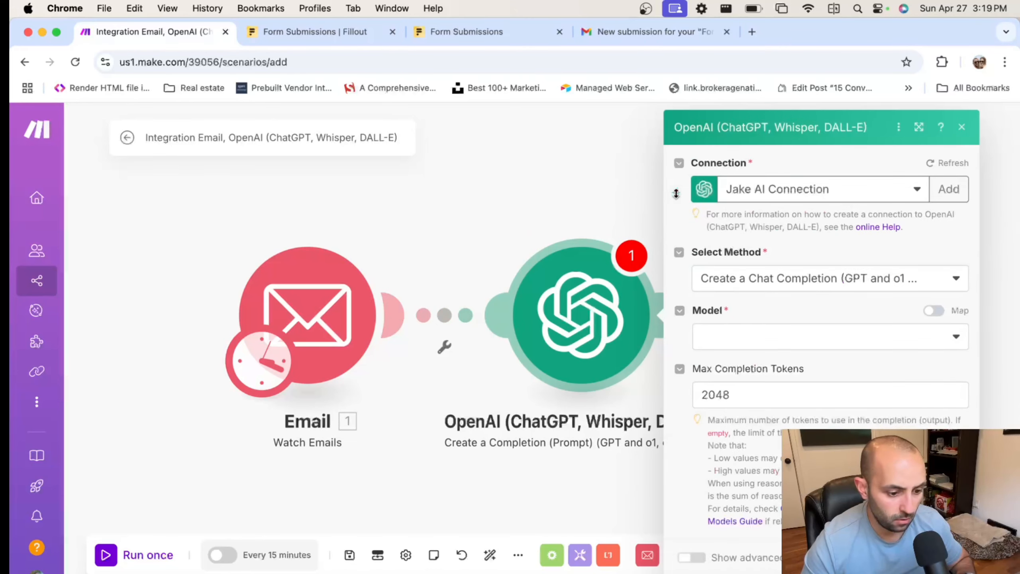
Select the chatgpt-4o-latest model and add a Developer / System message
click(779, 339)
scroll(741, 466, down, 10)
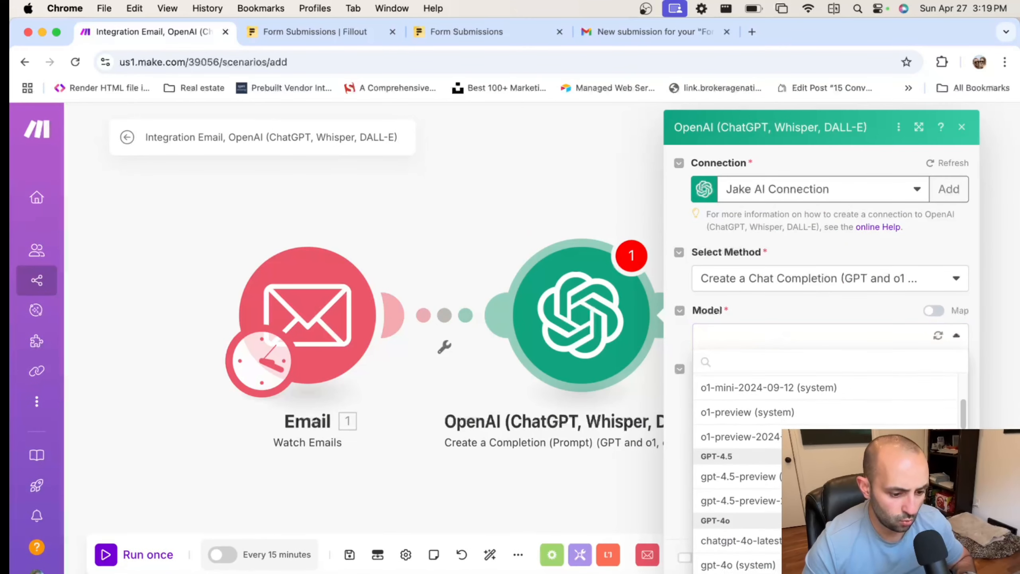
click(741, 463)
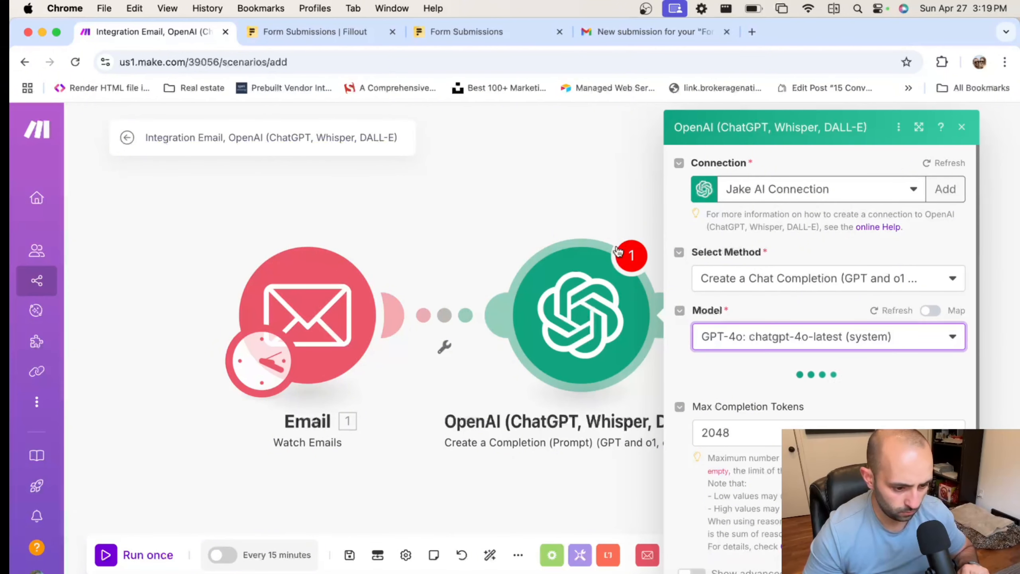
scroll(836, 351, down, 2)
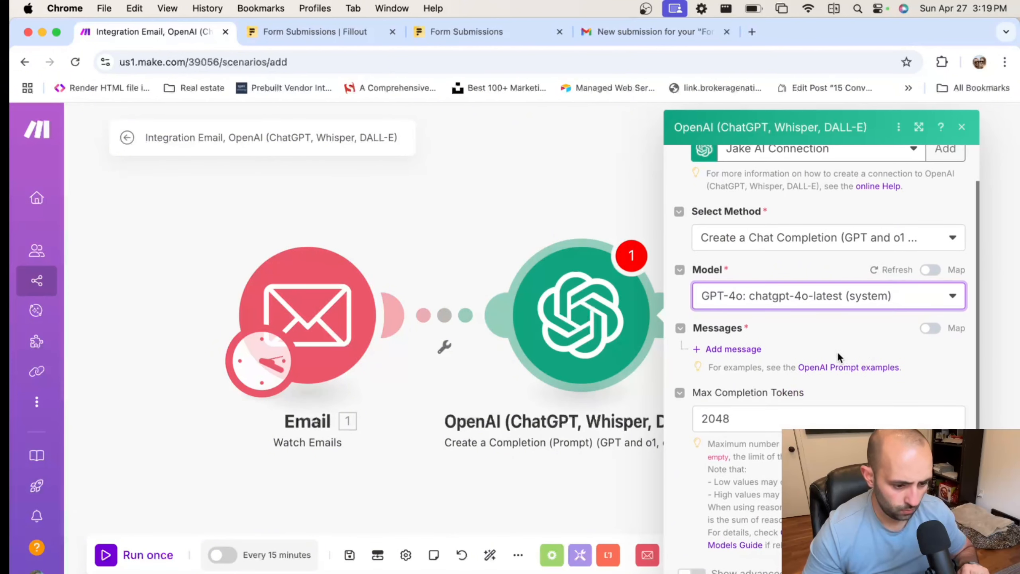
click(741, 349)
scroll(792, 380, down, 1)
click(788, 377)
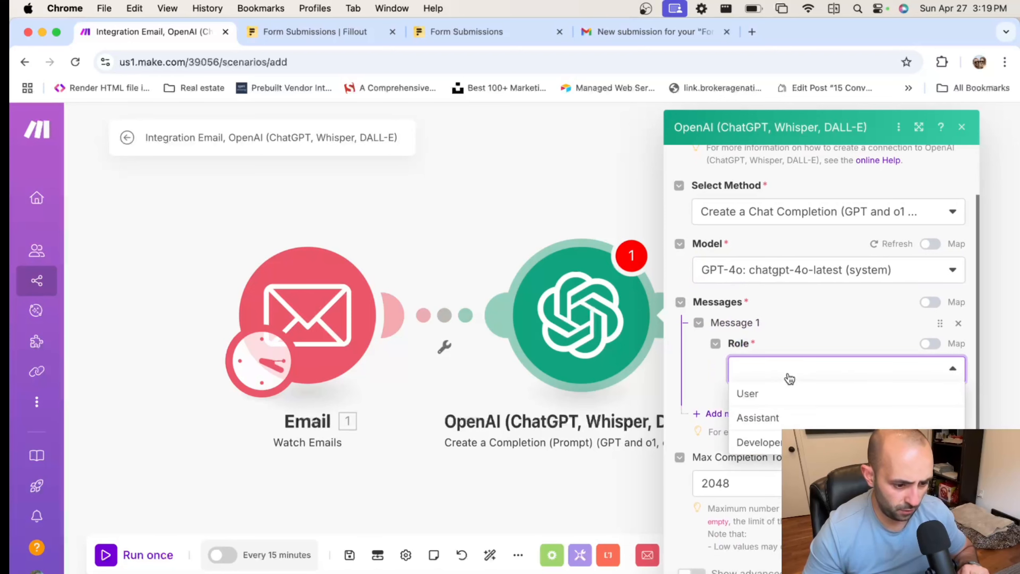
click(759, 442)
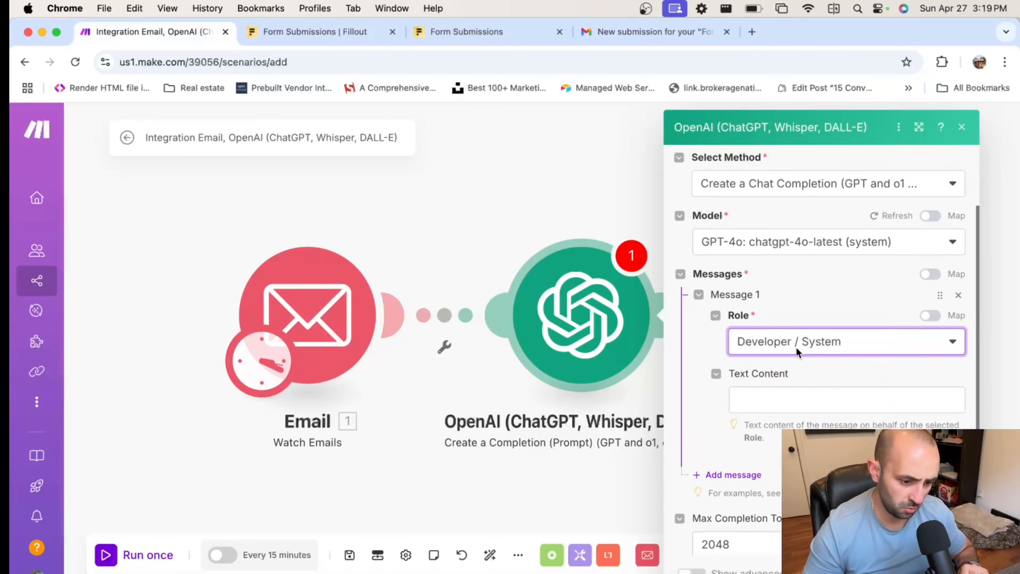
Enter 'You are a customer support agent who responds to inquiries and books appointments.' as its text
scroll(843, 346, down, 2)
click(848, 343)
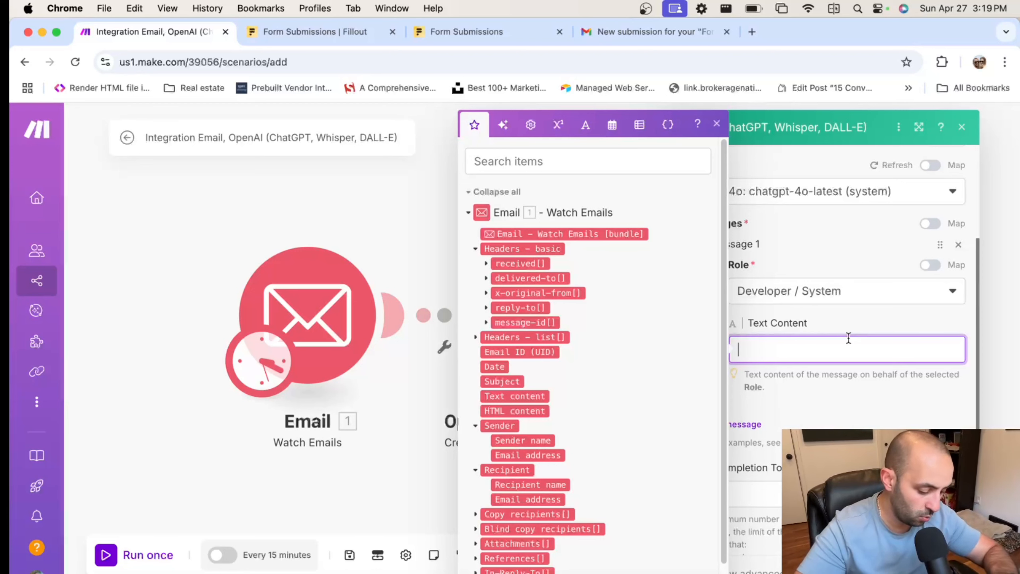
text(You are)
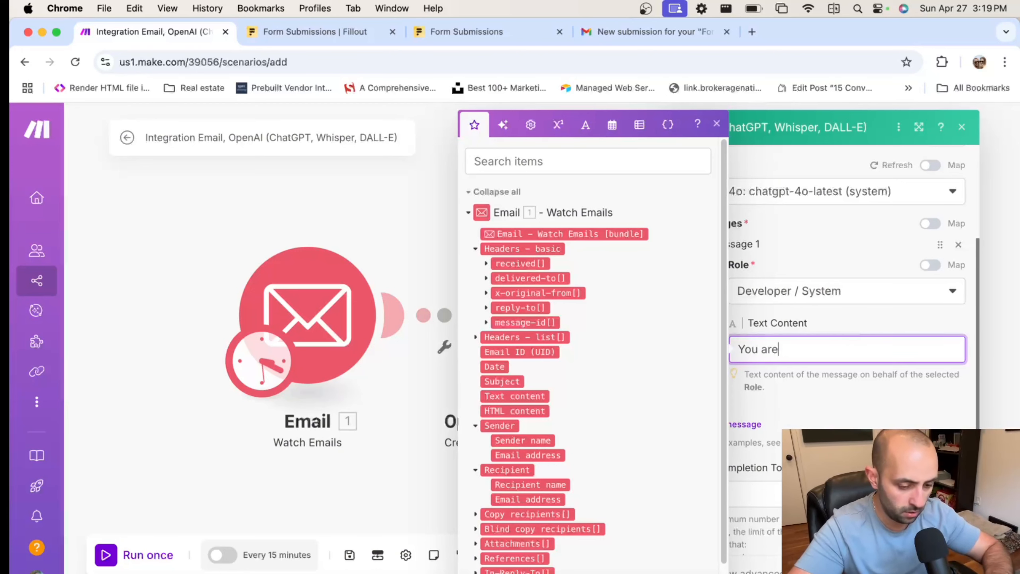
text( a customer su)
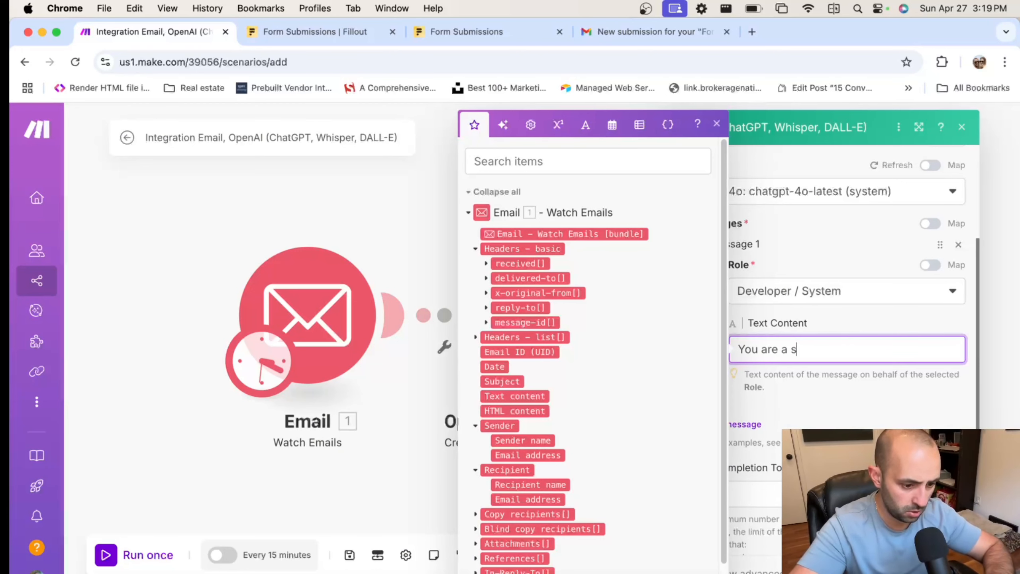
text(pp)
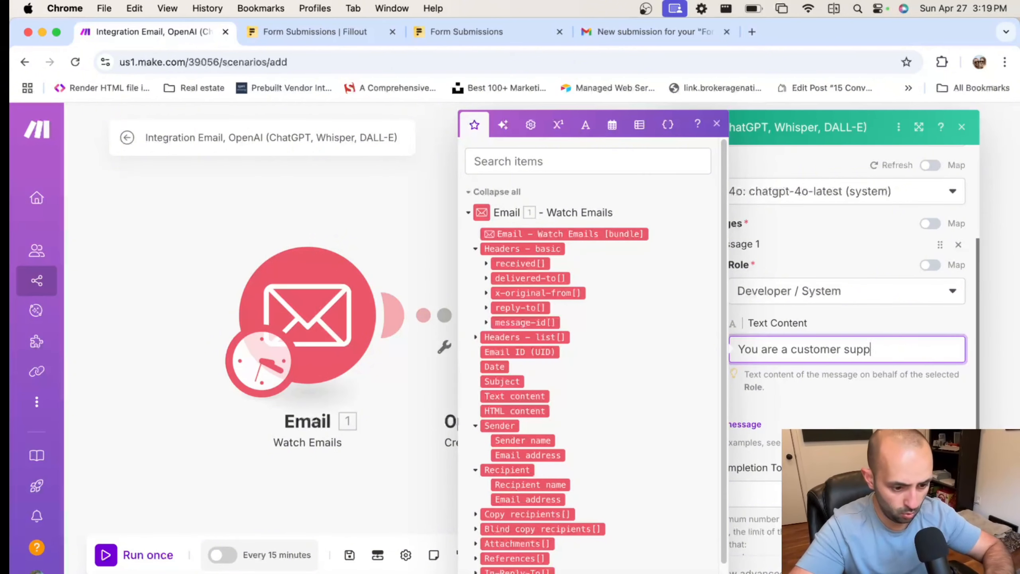
text(ort agent who)
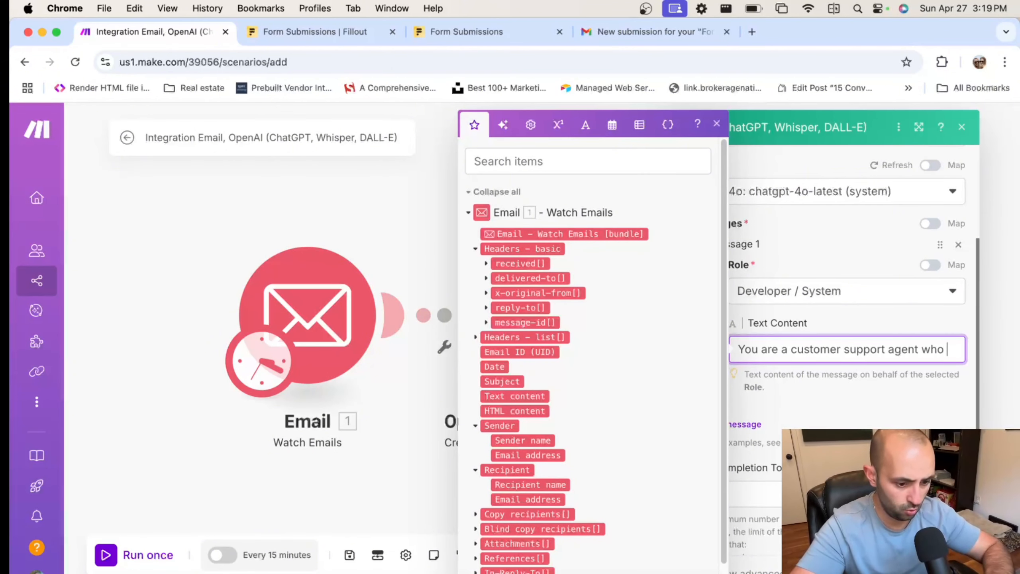
text( respn)
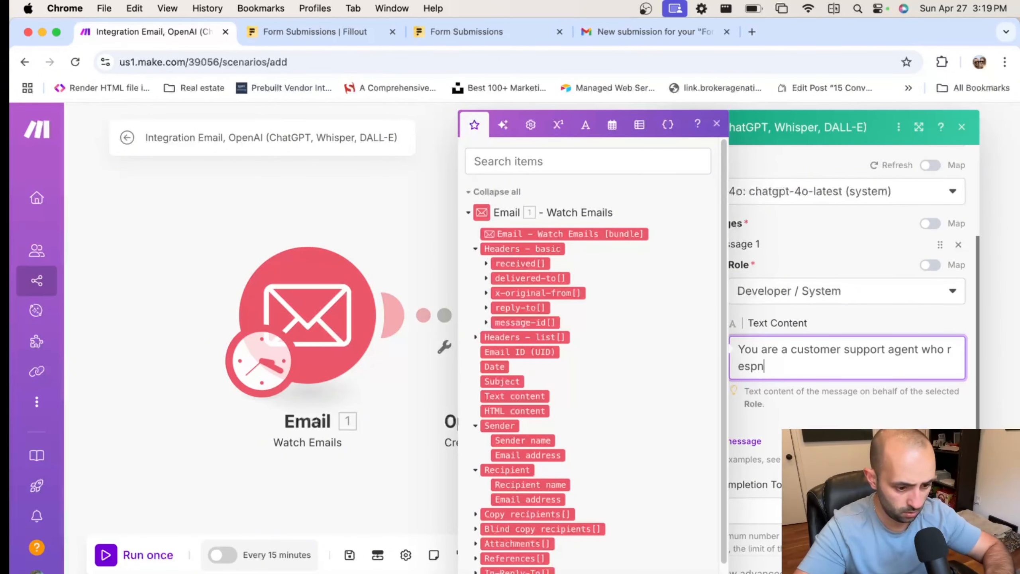
key(BackSpace)
text(onds to)
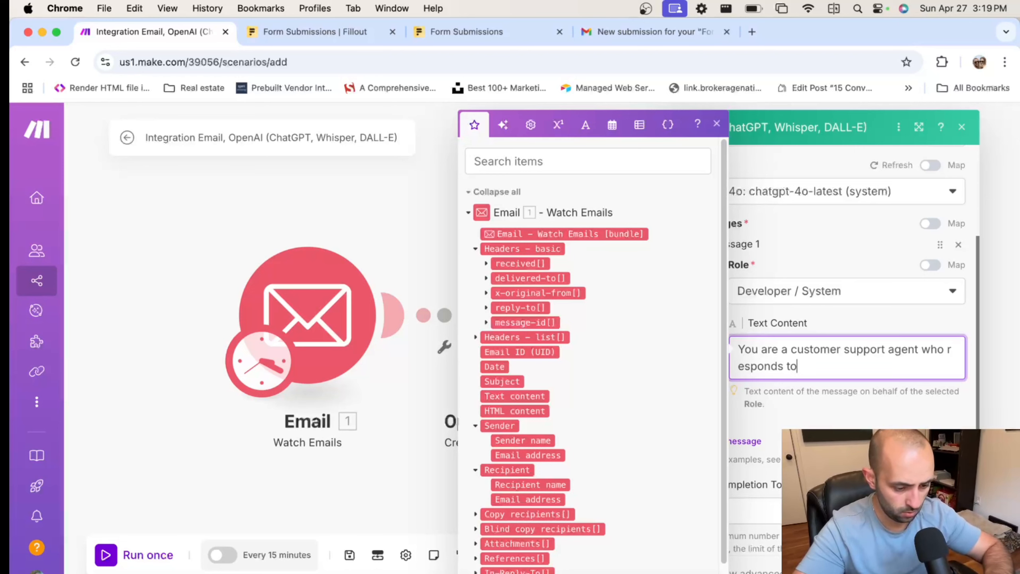
text( inquiries)
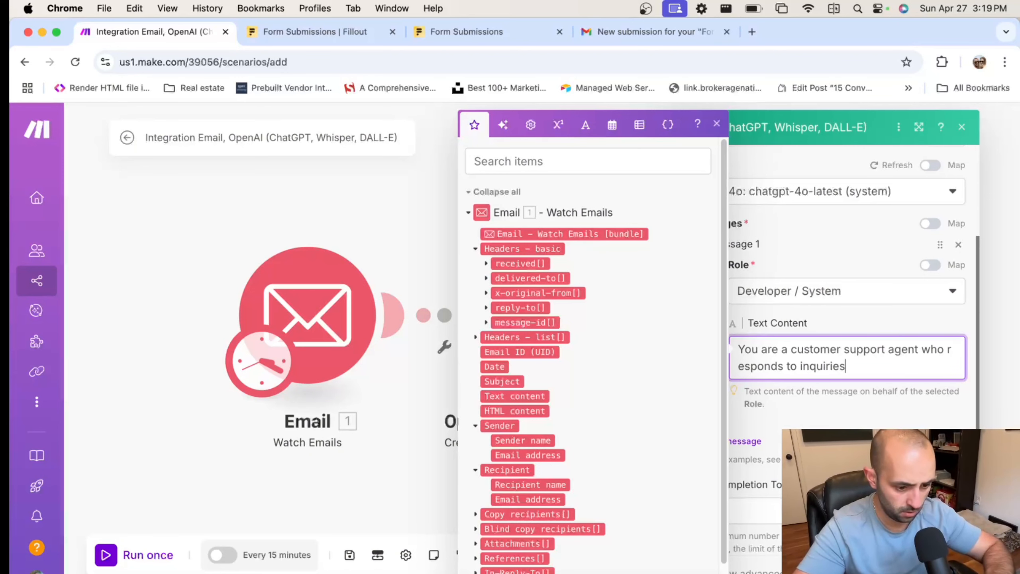
text( and books appoint)
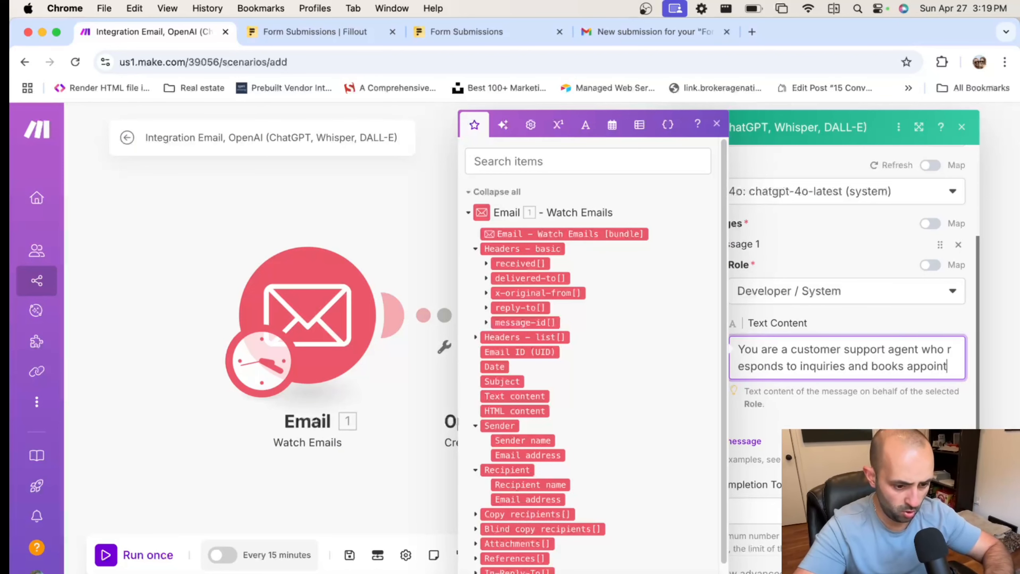
text(ments.)
click(842, 417)
scroll(842, 417, down, 3)
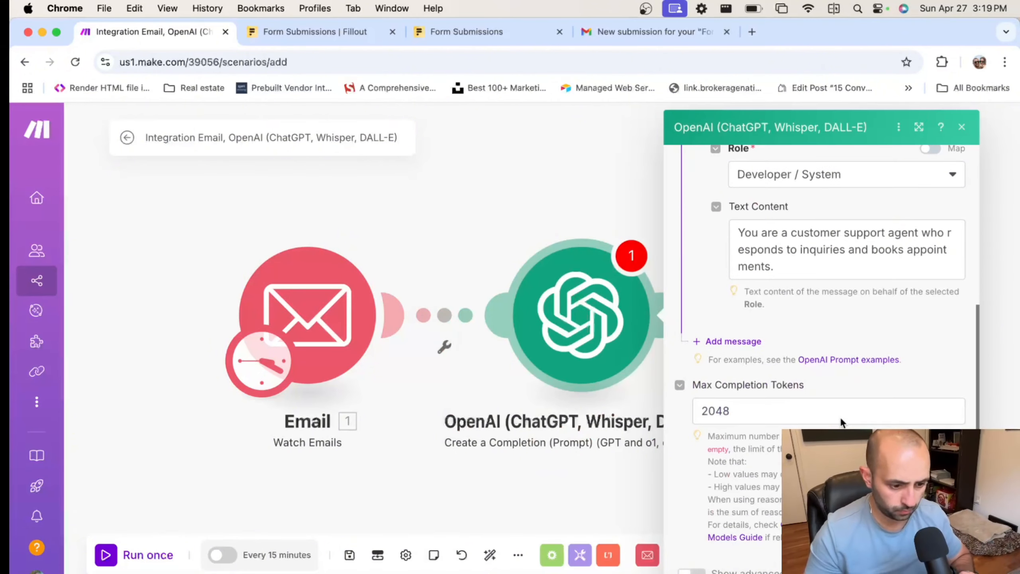
Add a second prompt message to the OpenAI module and set its role to User
click(736, 342)
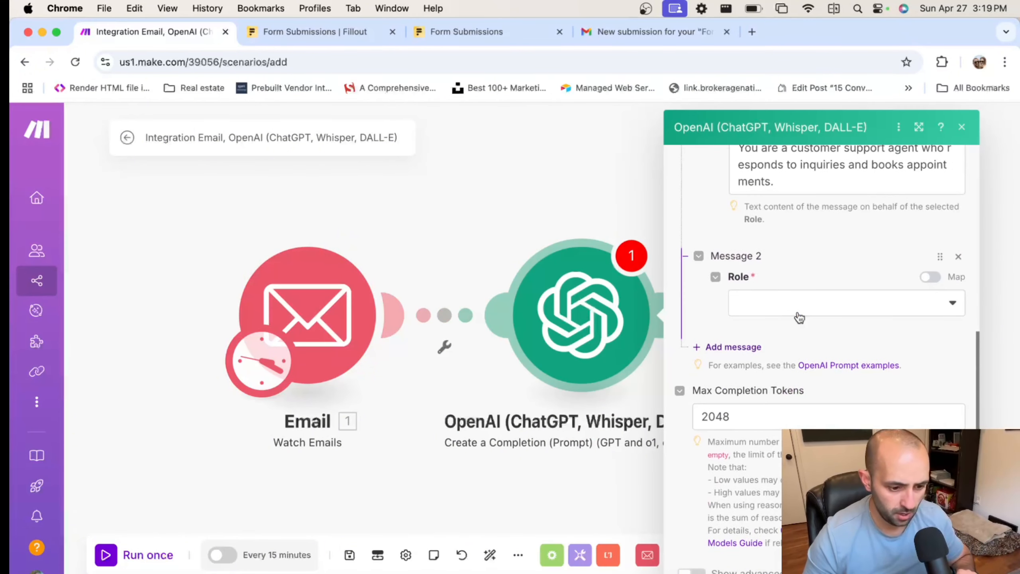
click(799, 317)
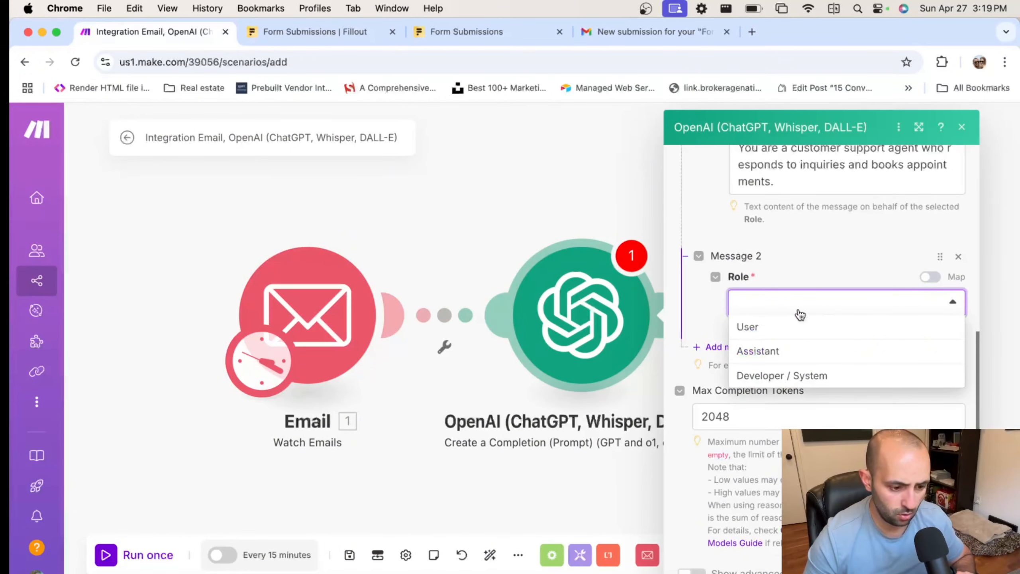
click(790, 330)
click(799, 358)
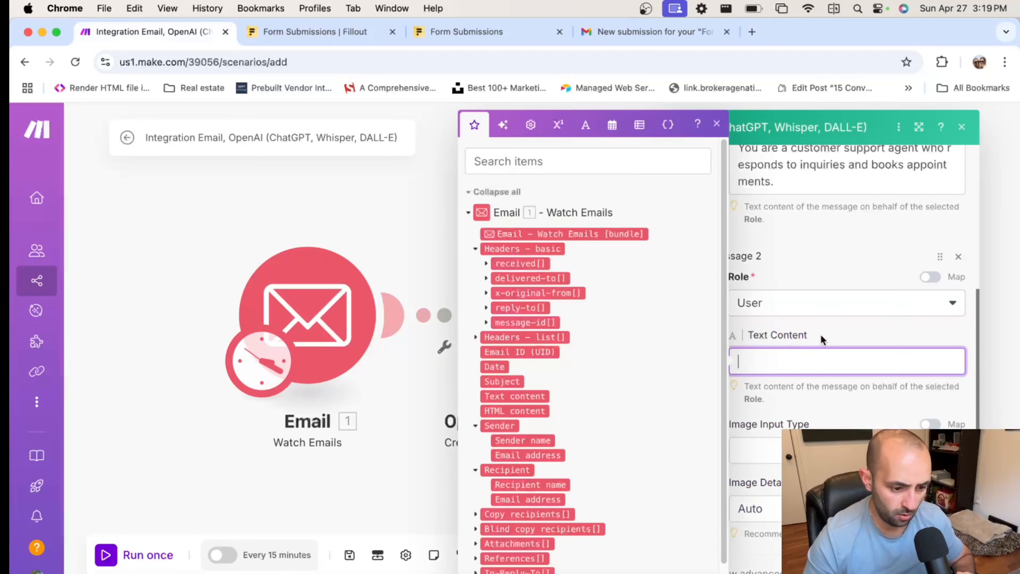
click(829, 325)
scroll(829, 326, down, 2)
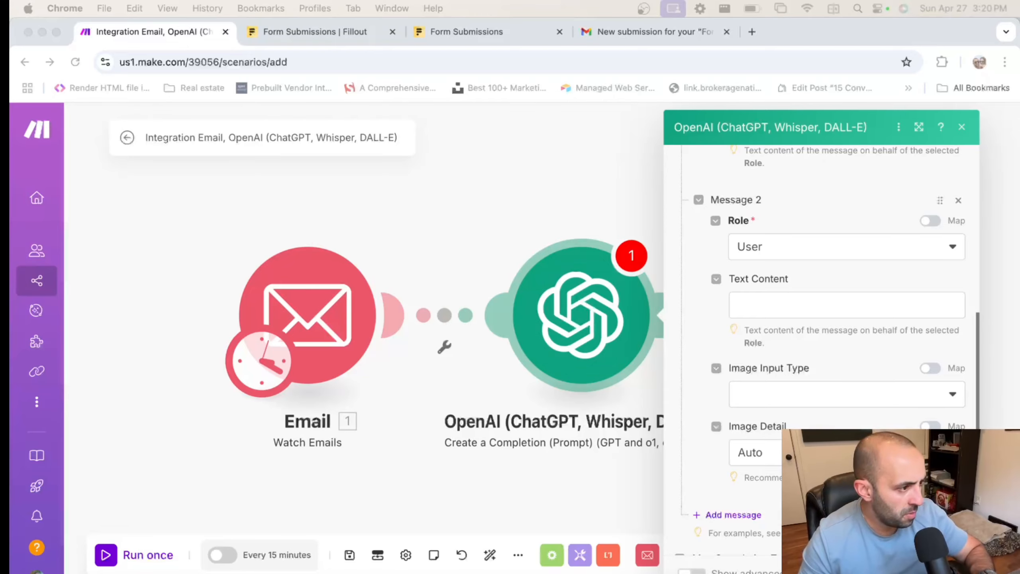
key(F4)
key(Escape)
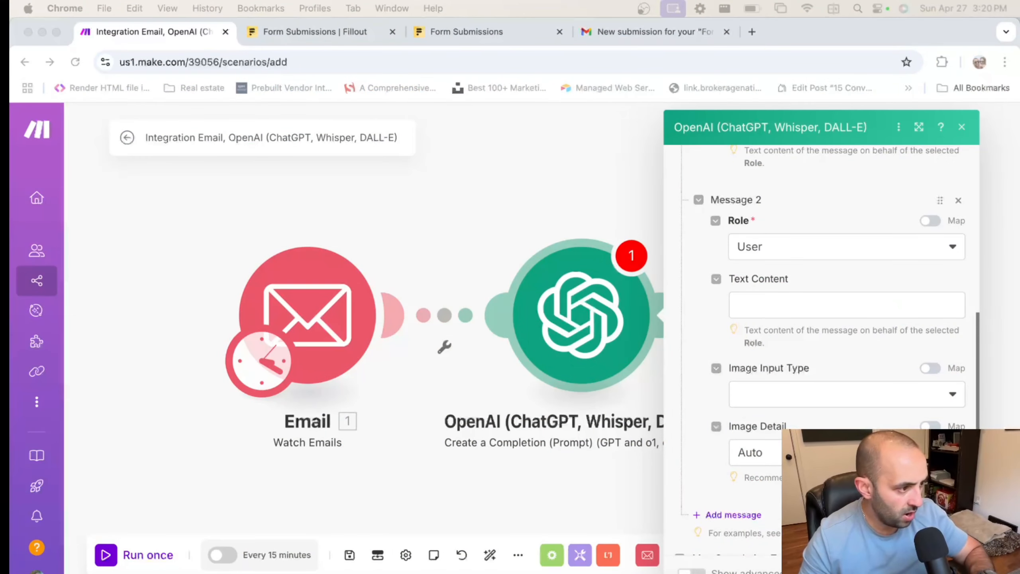
key(F4)
key(Escape)
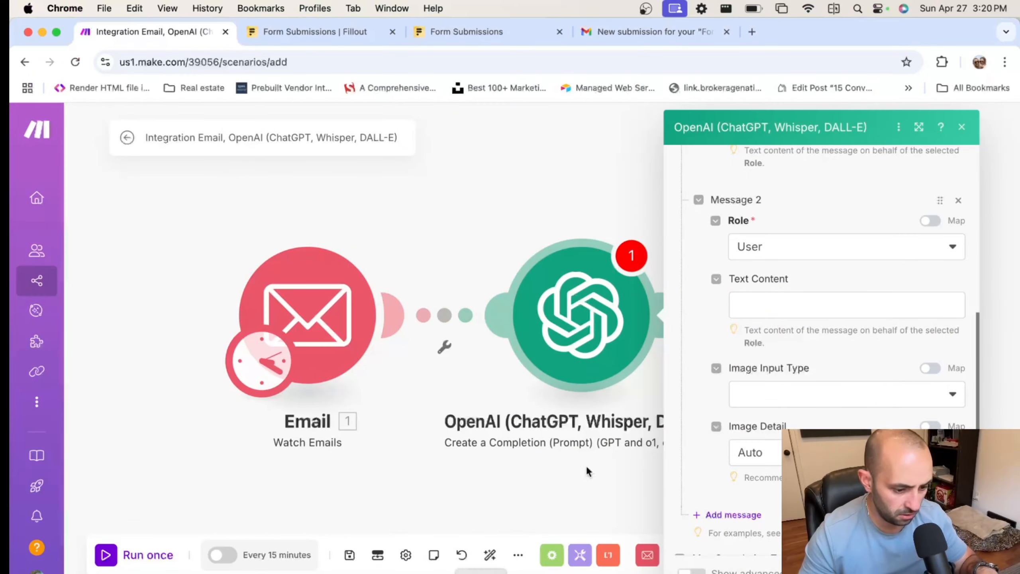
Paste the lead-reply prompt and replace the 7.text mapping with the email's Text content
click(782, 306)
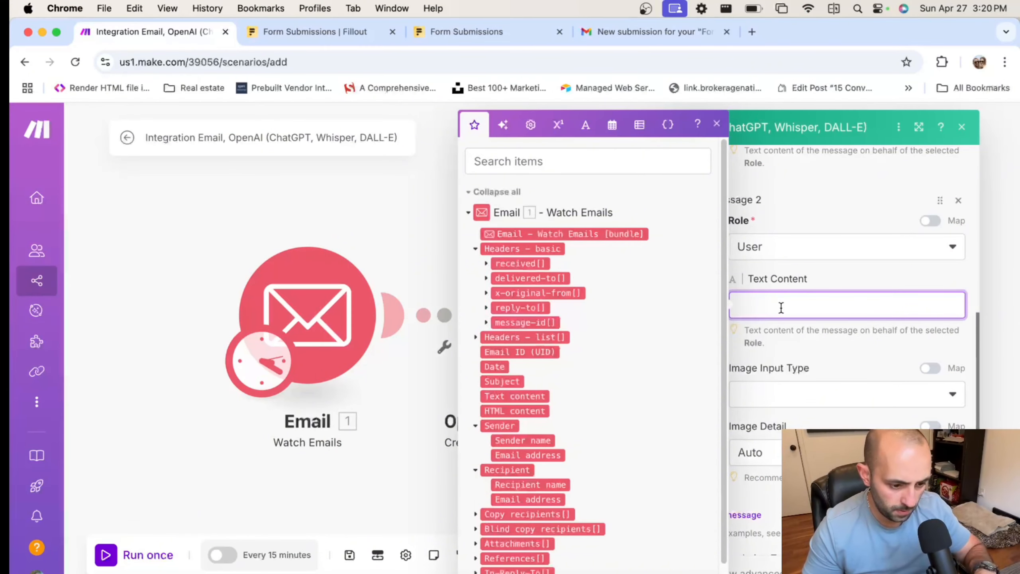
key(super+v)
scroll(874, 327, up, 1)
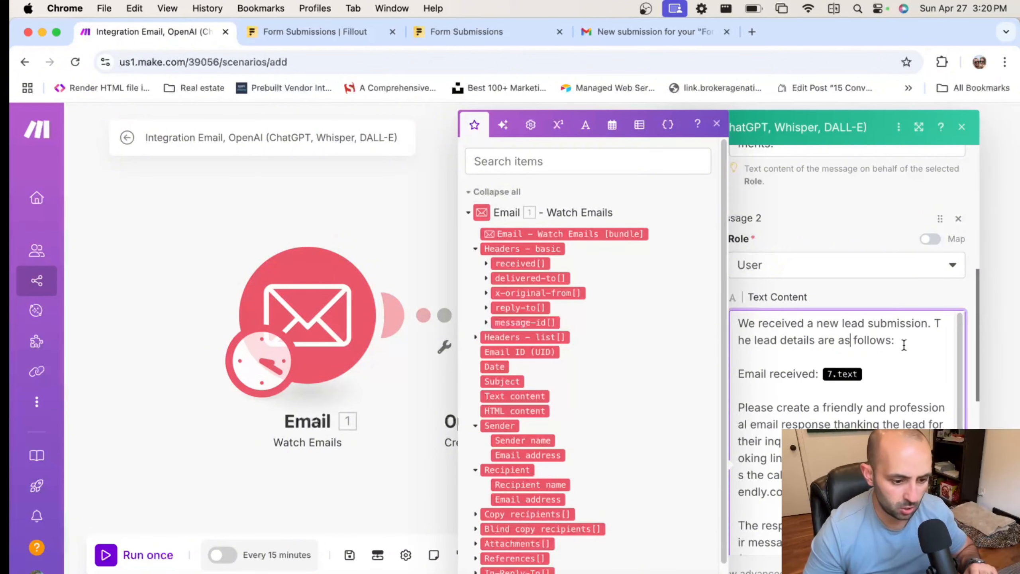
click(880, 372)
key(BackSpace)
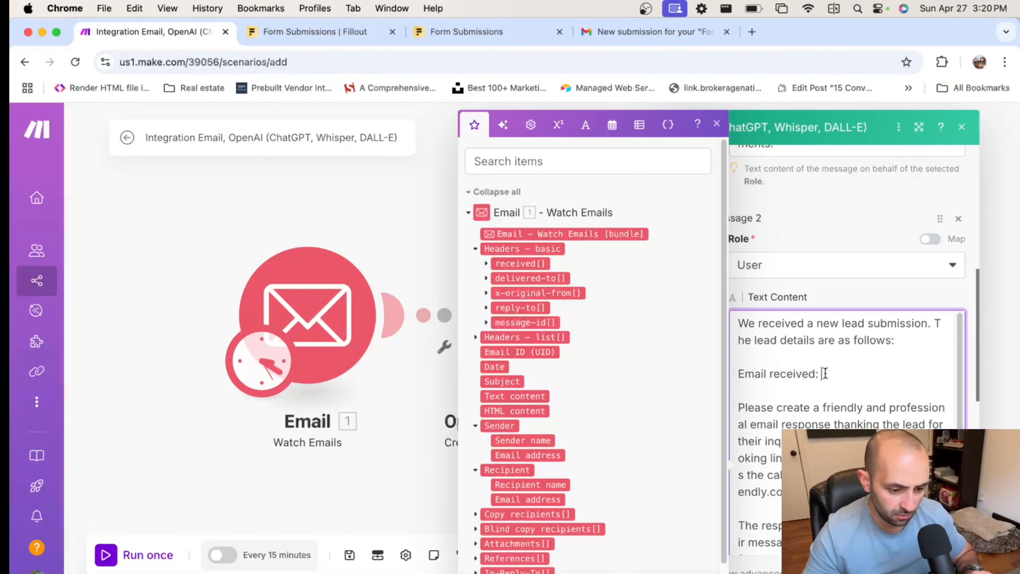
click(524, 398)
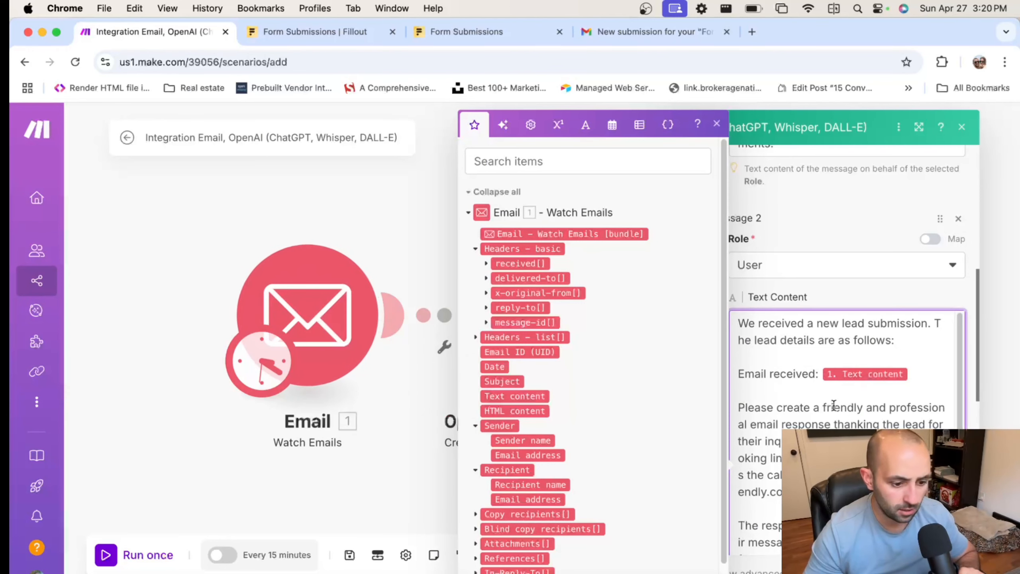
Select the calendar booking URL inside the pasted prompt
scroll(832, 404, down, 2)
scroll(833, 404, down, 1)
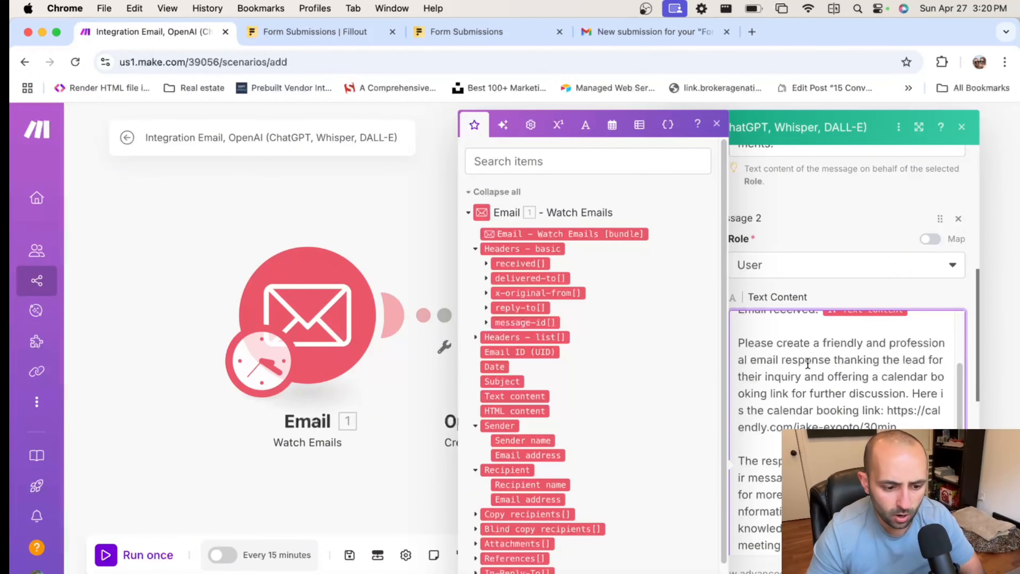
scroll(809, 363, down, 1)
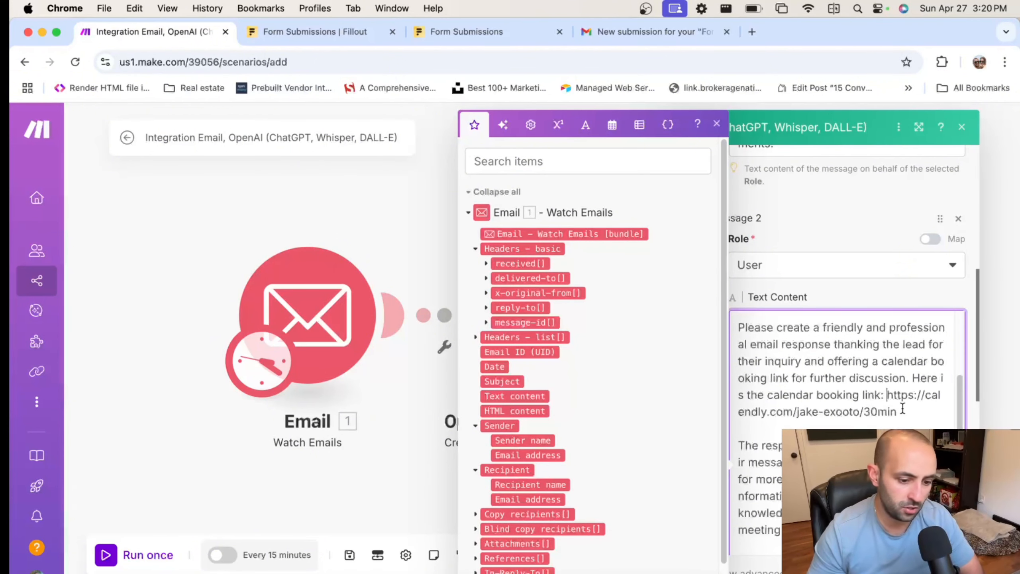
drag(902, 408, 884, 394)
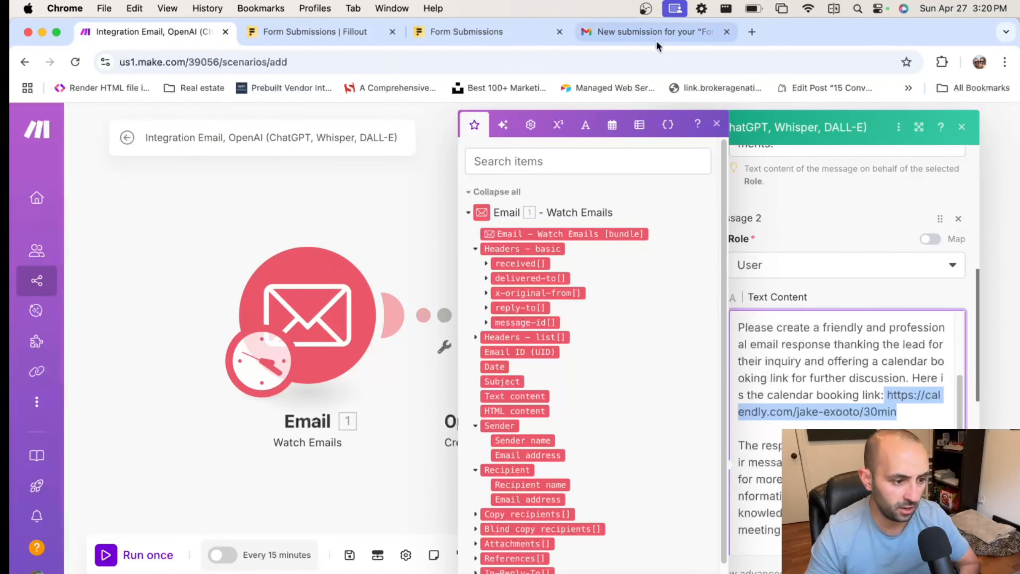
Load calendly.com in a new tab, copy the 30 Minute Meeting link, and return to Make
click(752, 32)
text(calend)
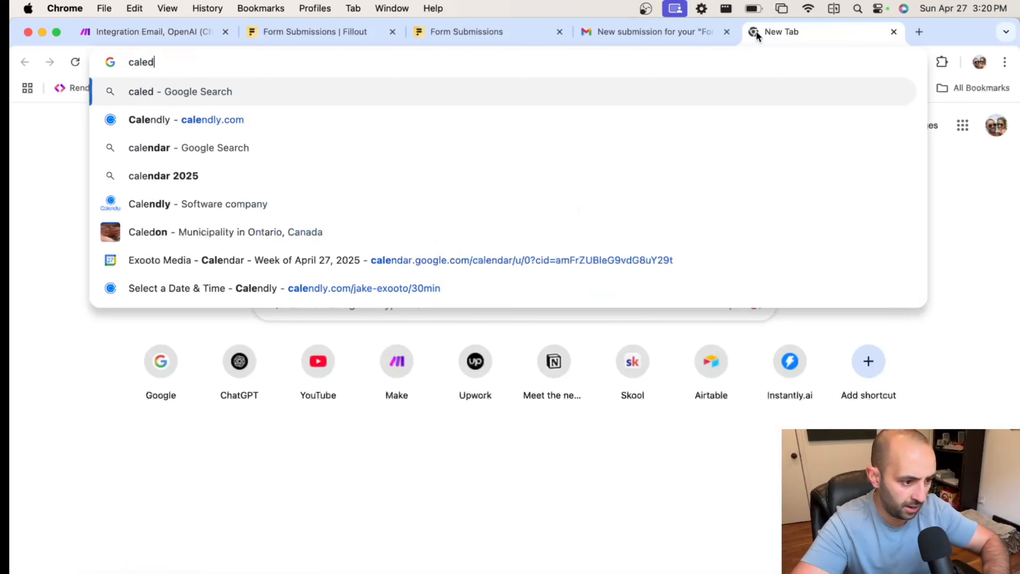
key(BackSpace)
text(ndly.com)
key(Return)
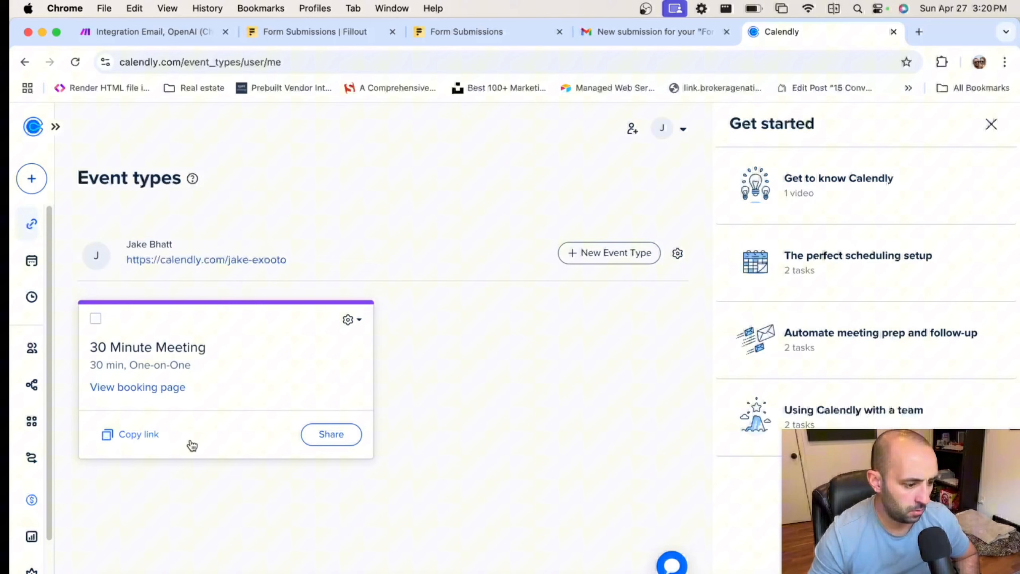
click(153, 439)
click(155, 32)
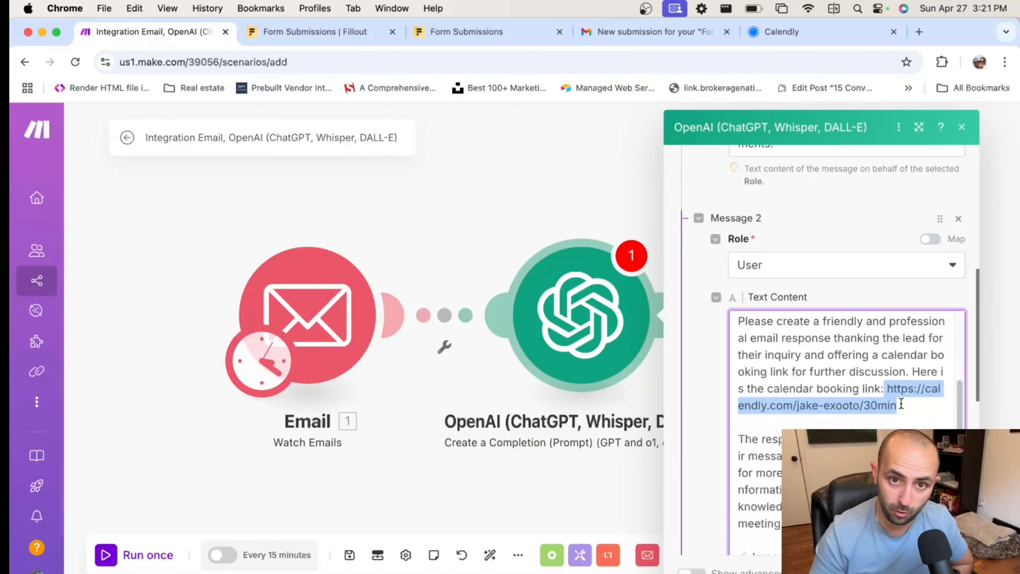
scroll(908, 390, down, 5)
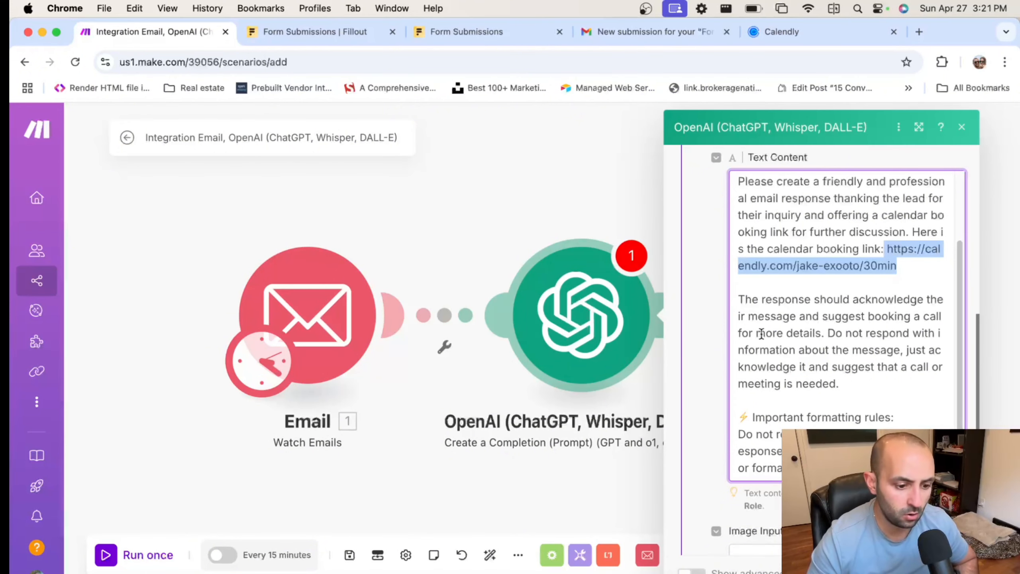
click(862, 343)
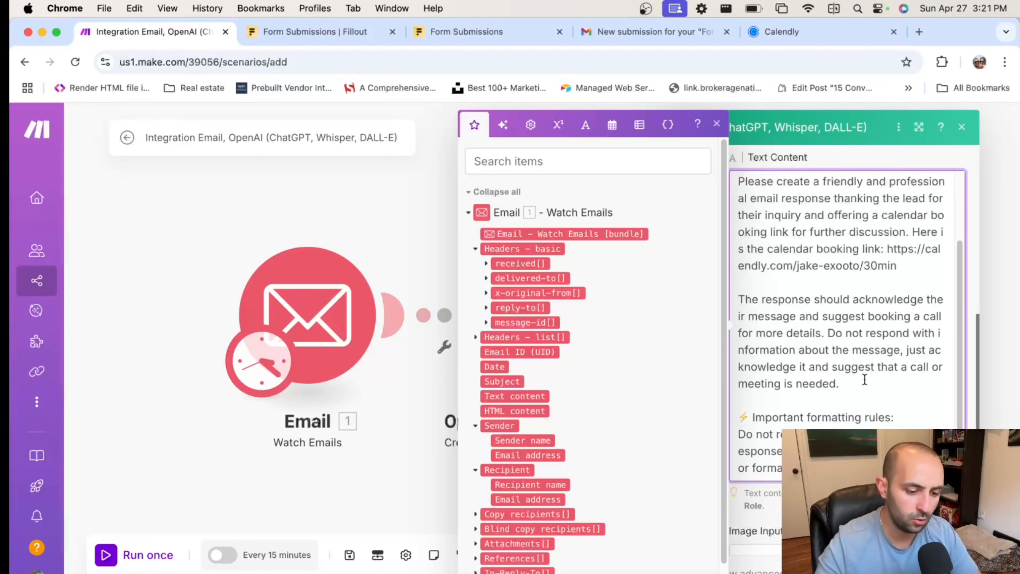
scroll(864, 379, down, 2)
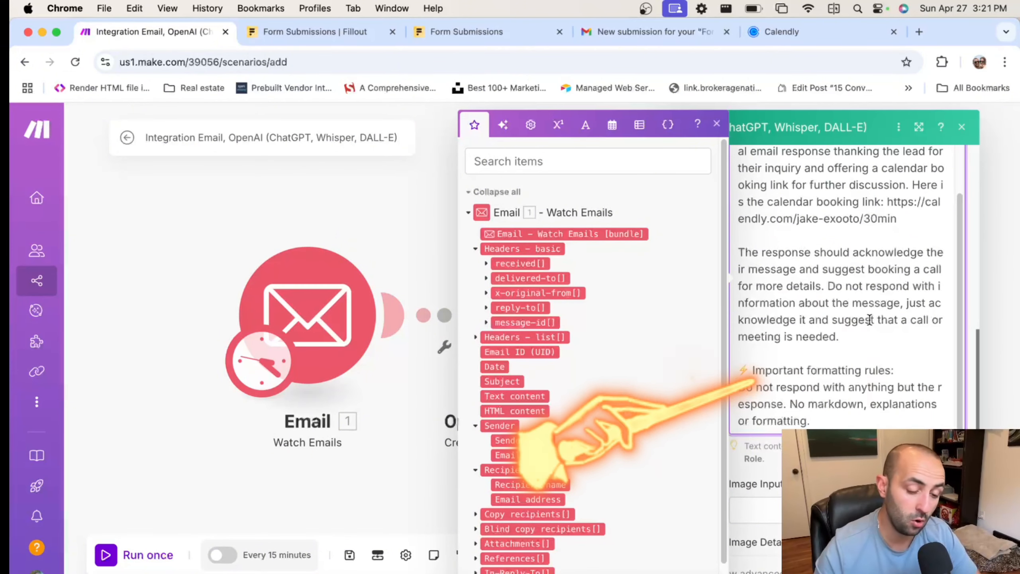
scroll(870, 322, down, 1)
scroll(869, 321, down, 1)
click(910, 346)
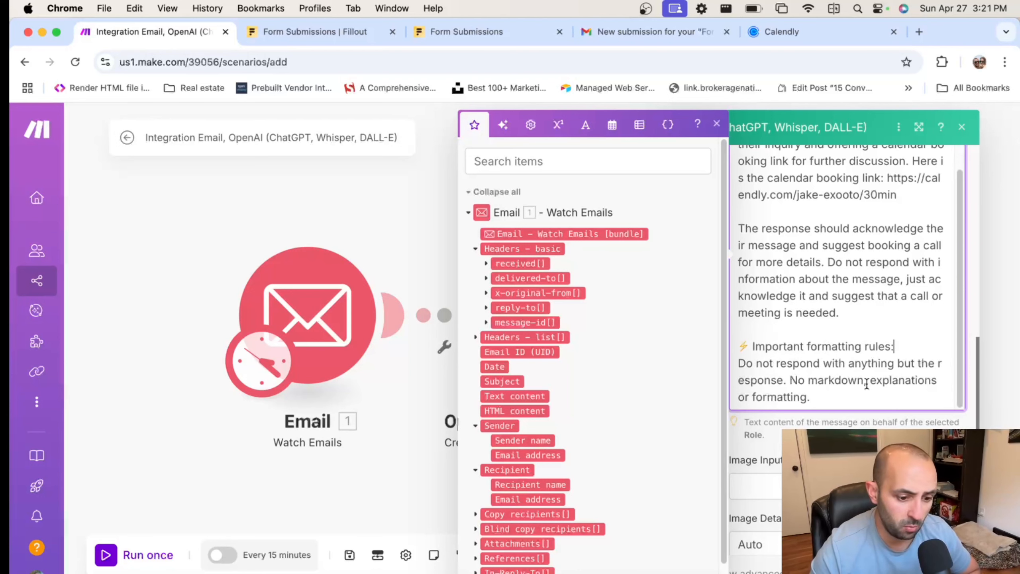
click(824, 396)
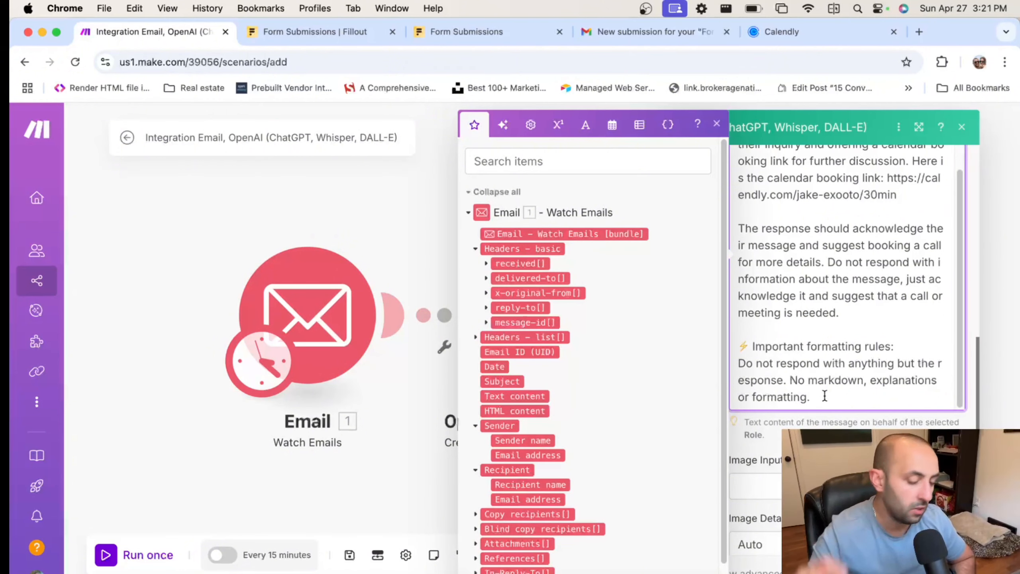
scroll(824, 396, down, 3)
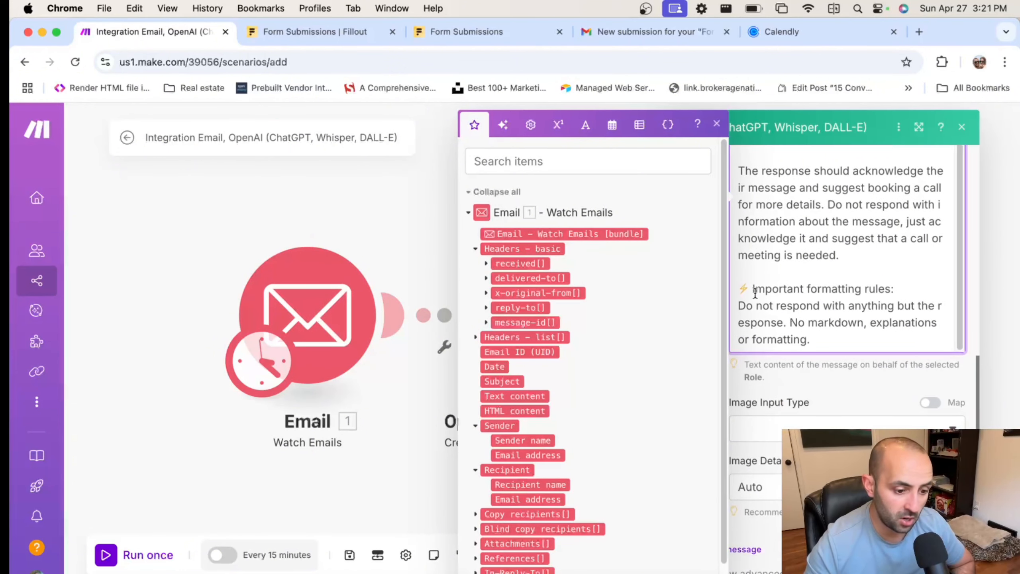
drag(755, 294, 800, 322)
click(853, 343)
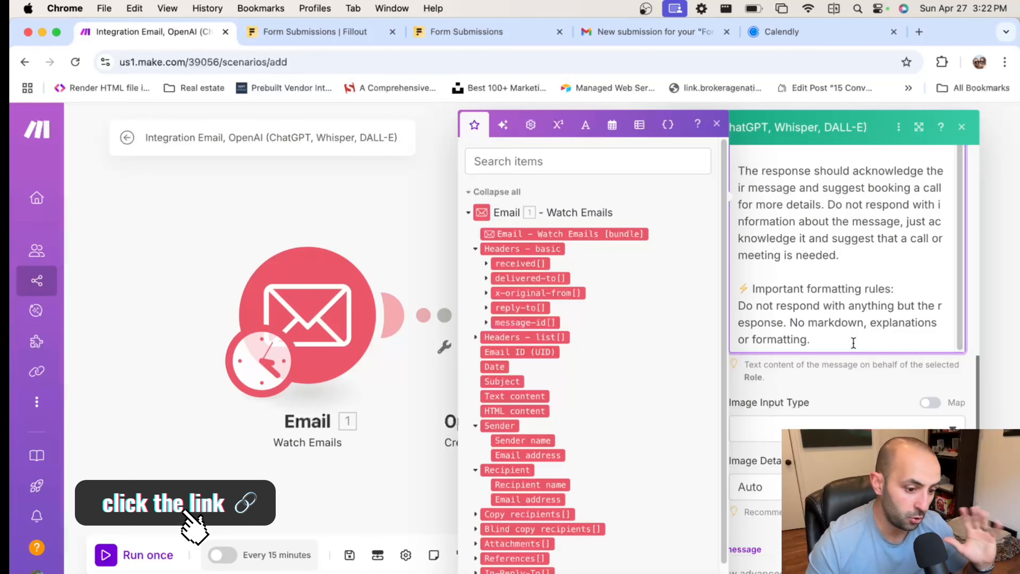
scroll(853, 343, down, 1)
scroll(853, 343, down, 5)
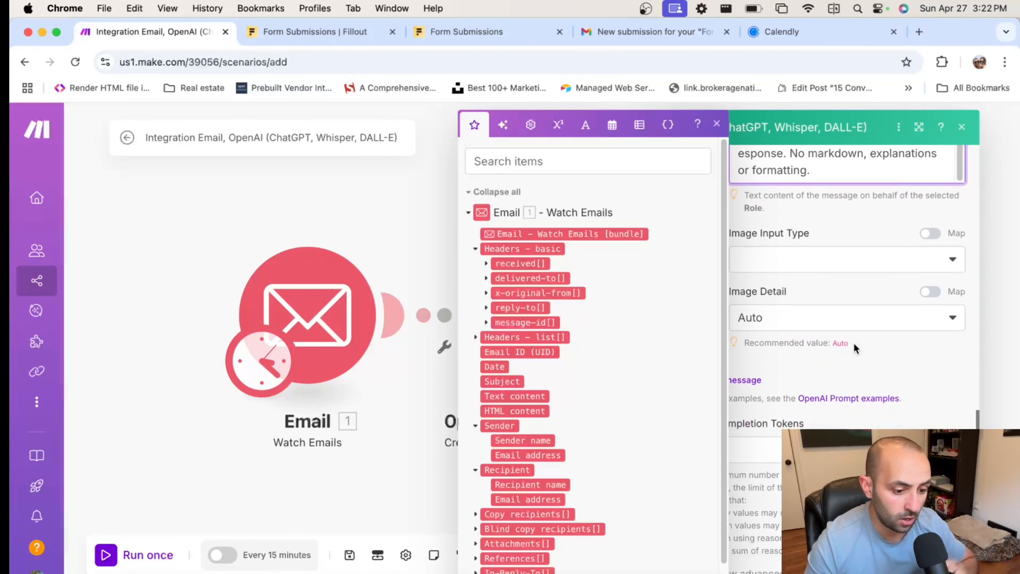
click(900, 328)
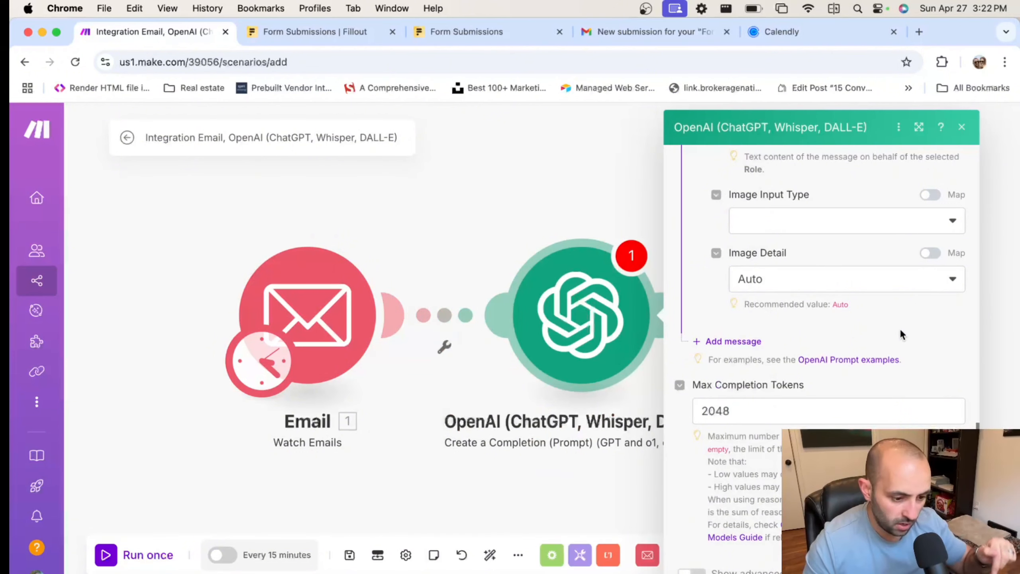
click(736, 403)
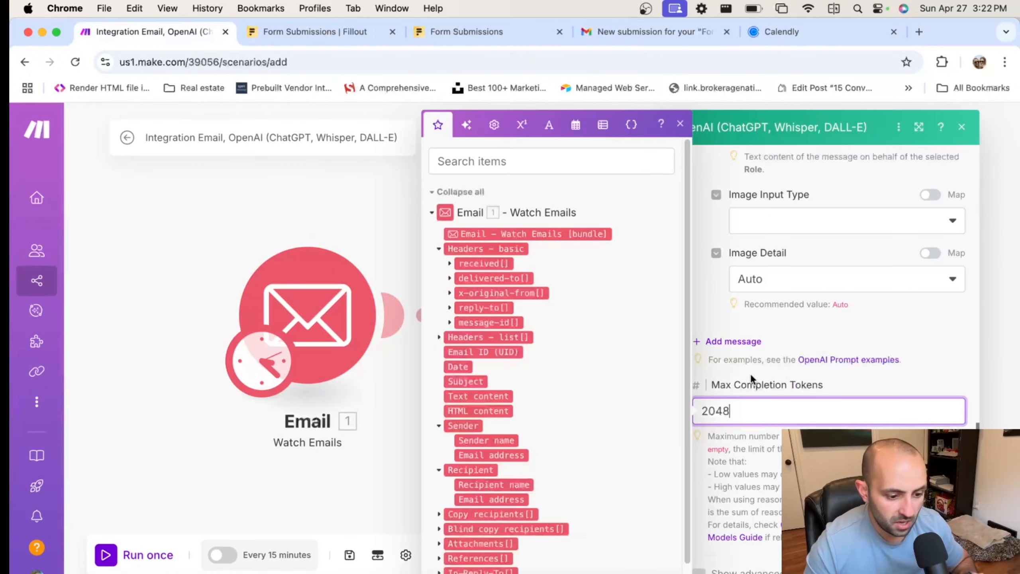
click(863, 381)
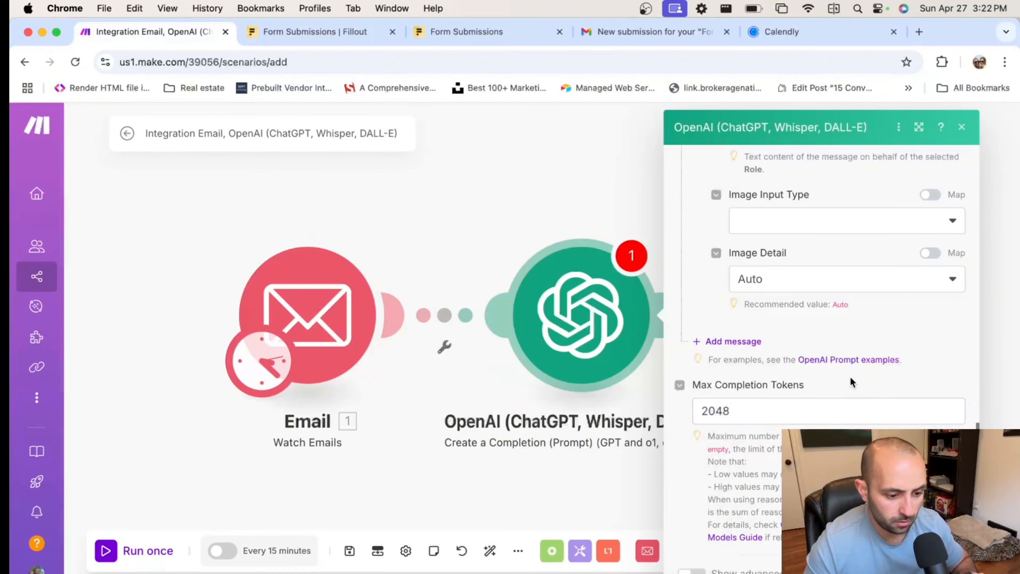
scroll(849, 378, down, 1)
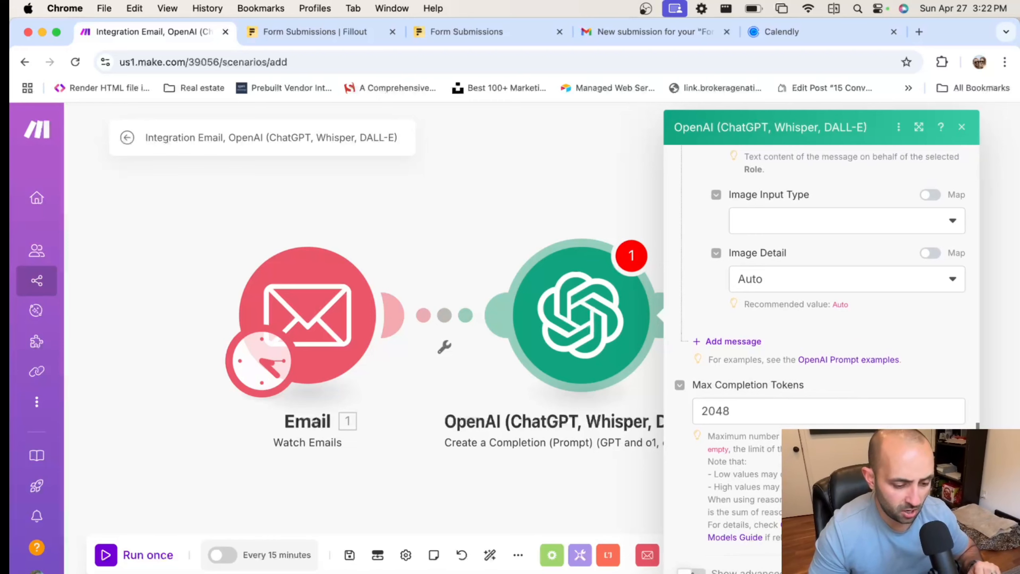
scroll(776, 462, down, 12)
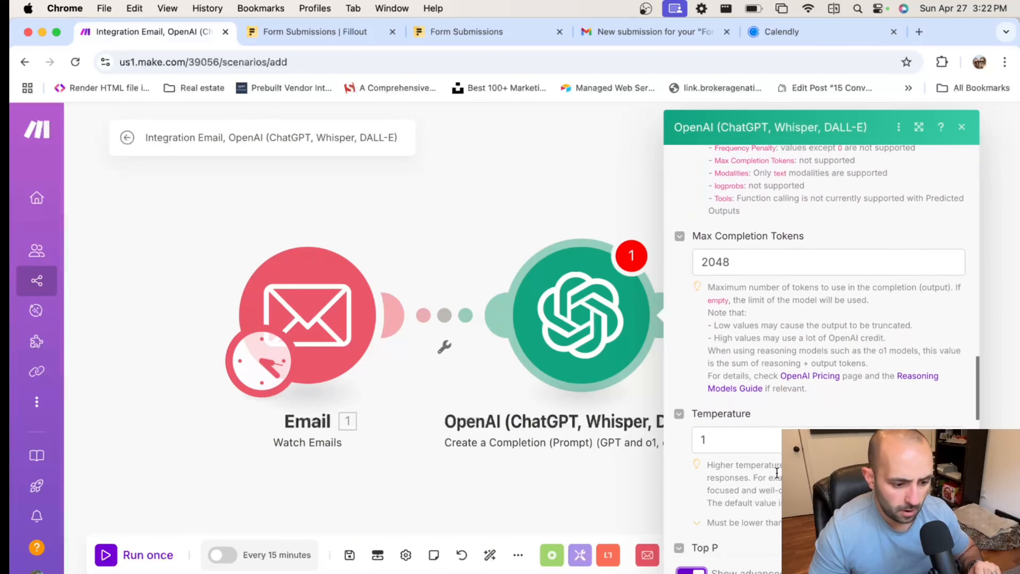
click(756, 413)
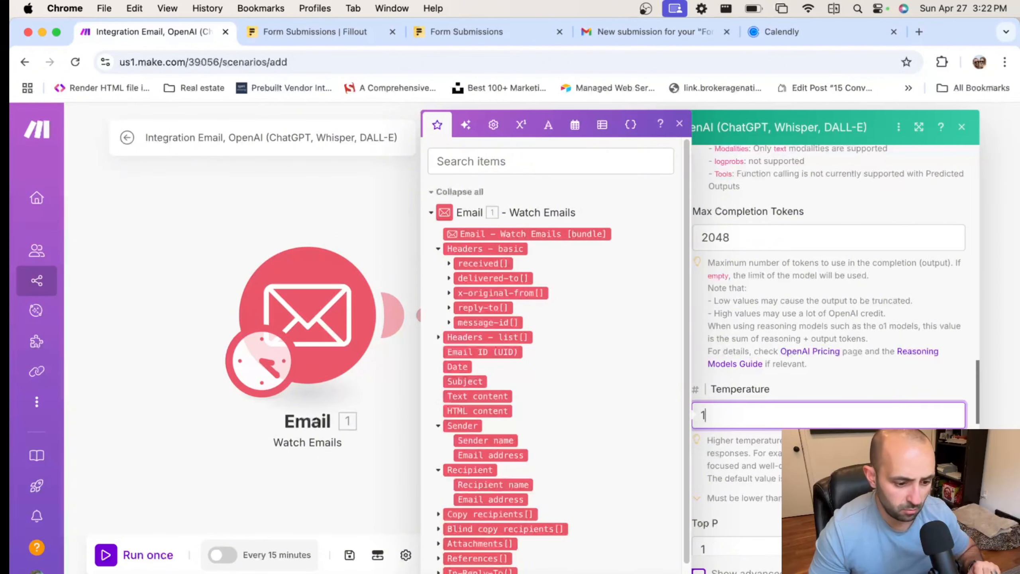
key(Escape)
Rename the OpenAI module to 'Write a Response' and begin adding a module after it
click(660, 303)
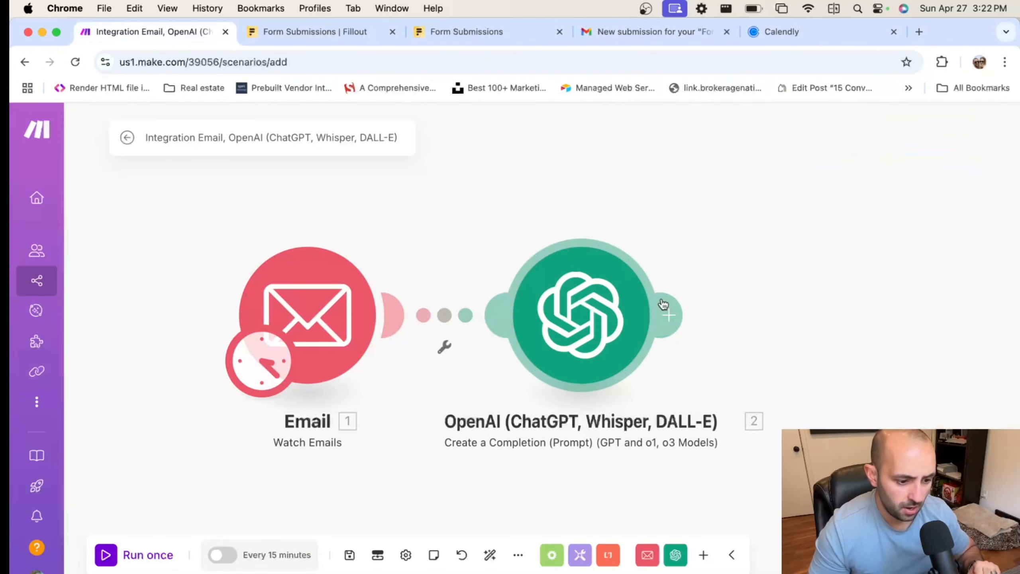
right_click(584, 286)
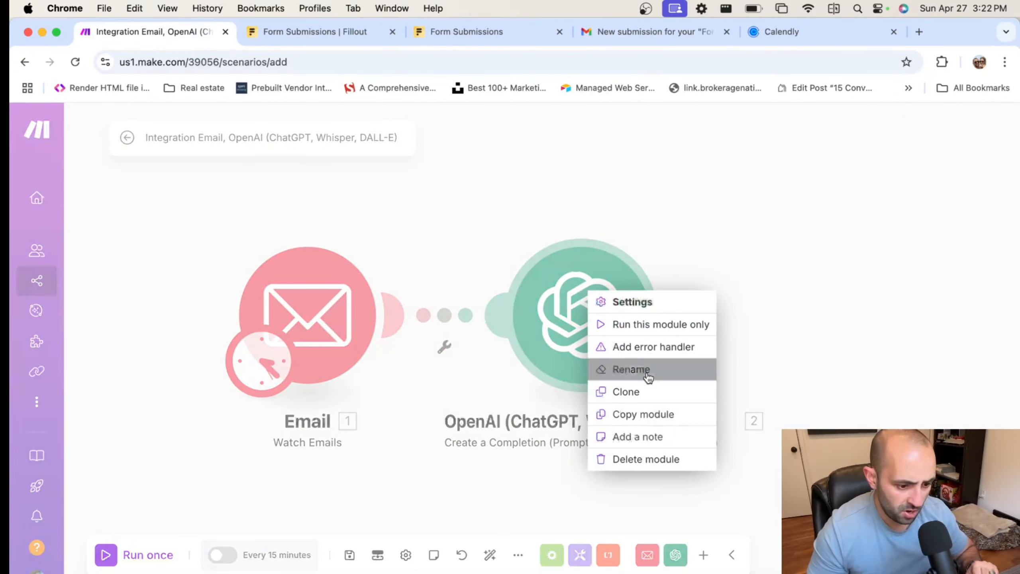
click(637, 369)
text(Wrti)
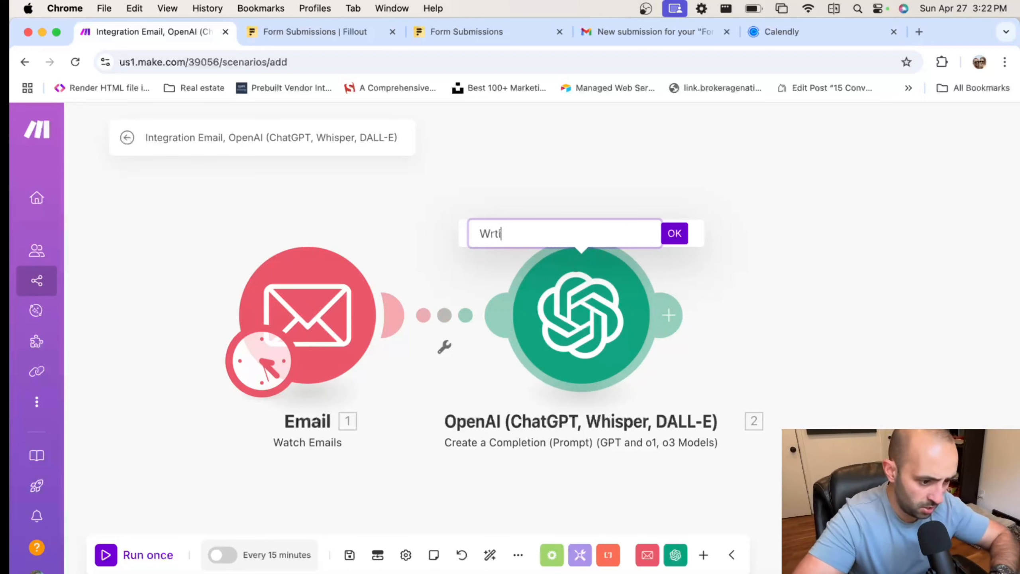
text(e a Response)
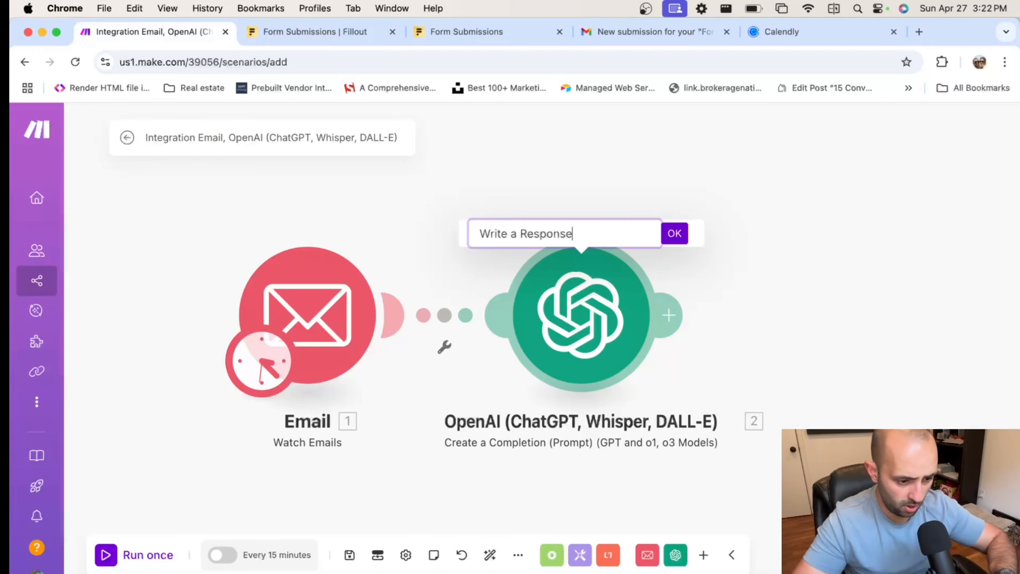
click(675, 233)
click(669, 315)
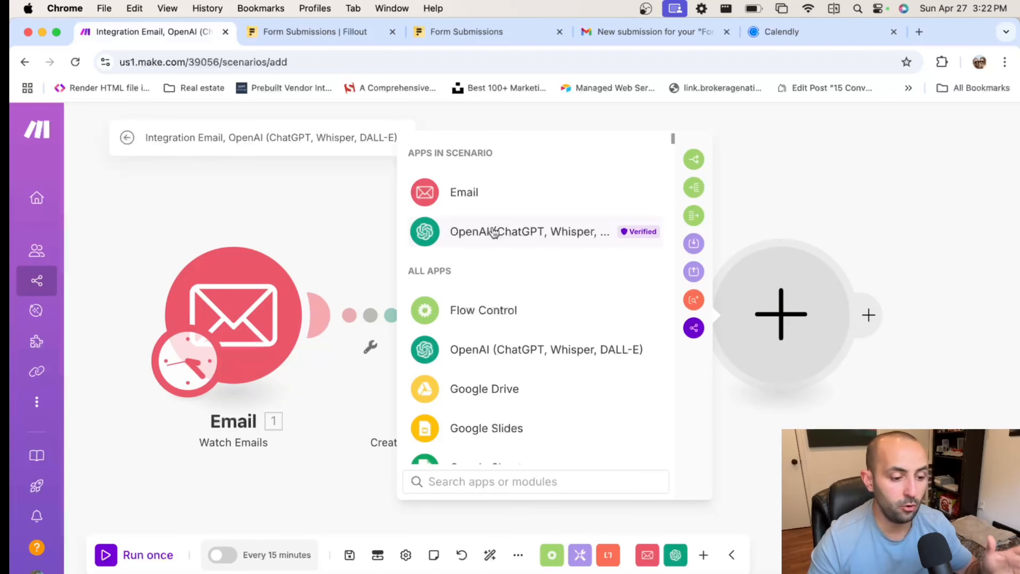
Add an OpenAI Create a Completion module using the chatgpt-4o-latest model
click(494, 233)
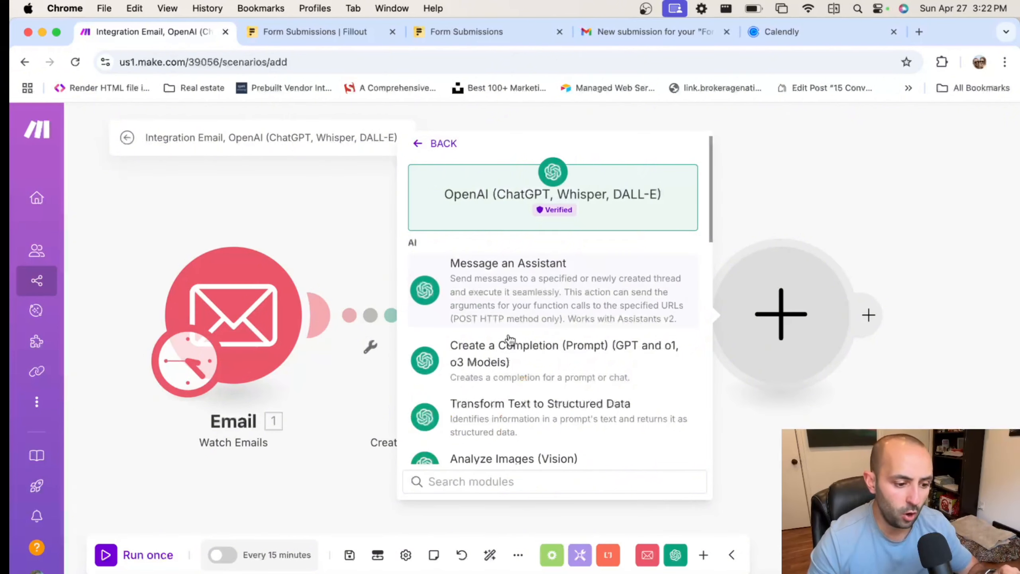
click(508, 363)
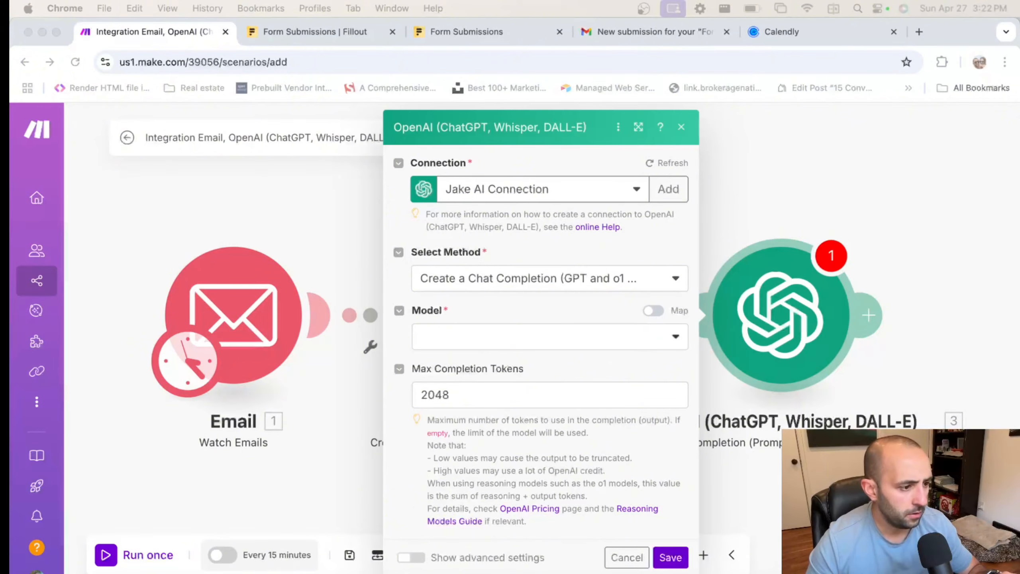
key(F4)
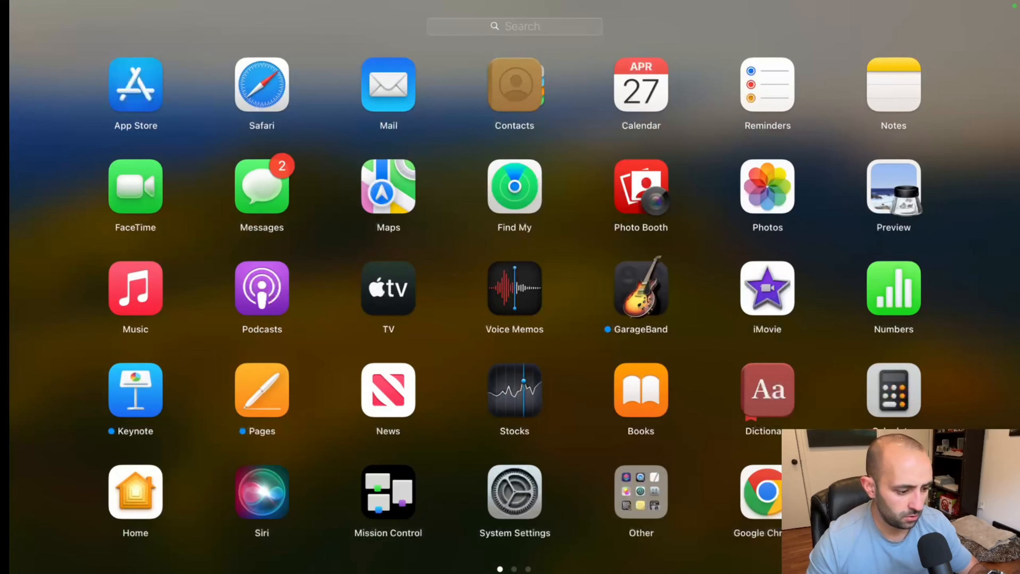
click(92, 558)
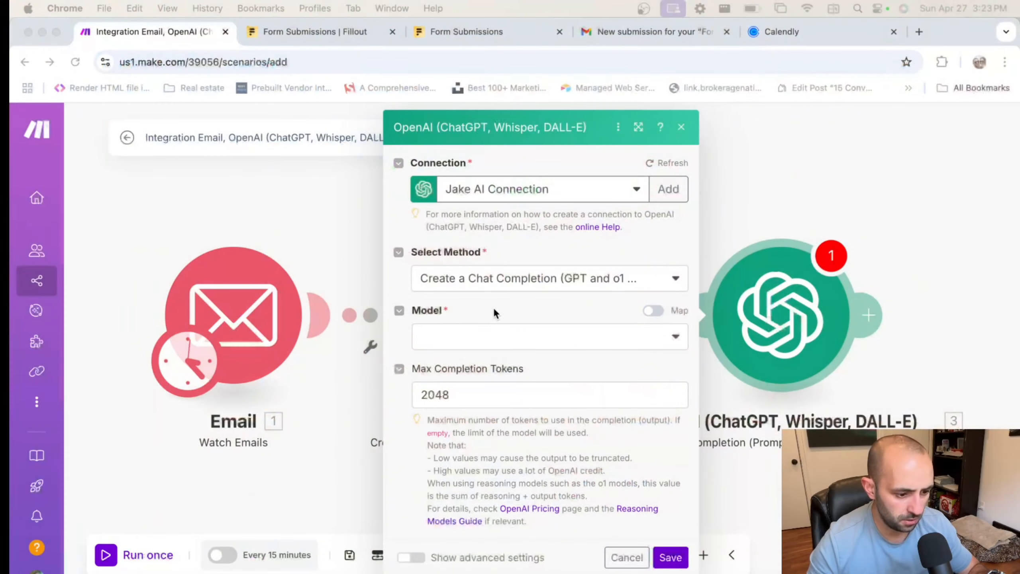
click(484, 345)
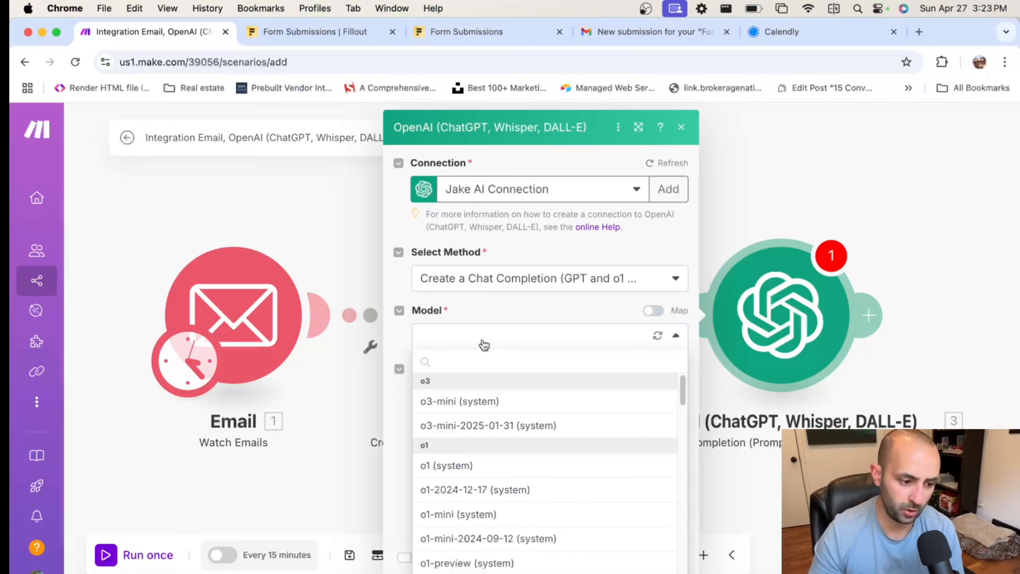
scroll(506, 403, down, 7)
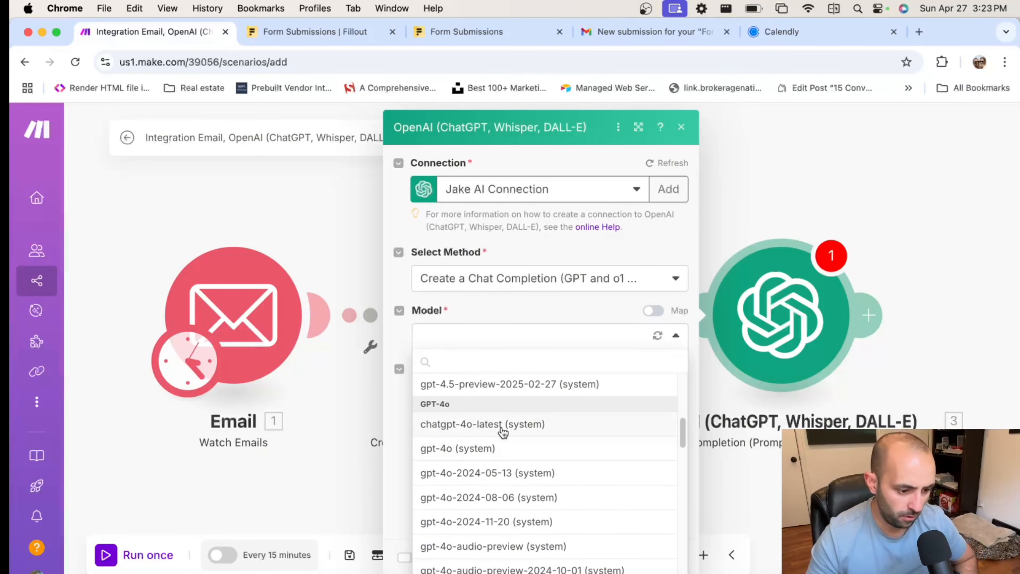
click(481, 424)
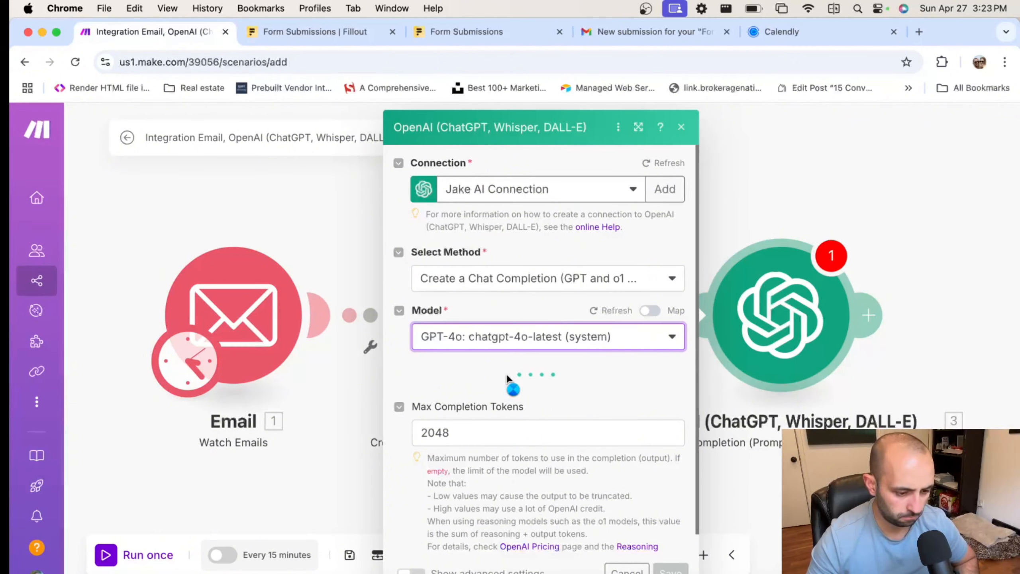
Add a System message: 'You extract email addresses from provided text.'
scroll(507, 378, down, 1)
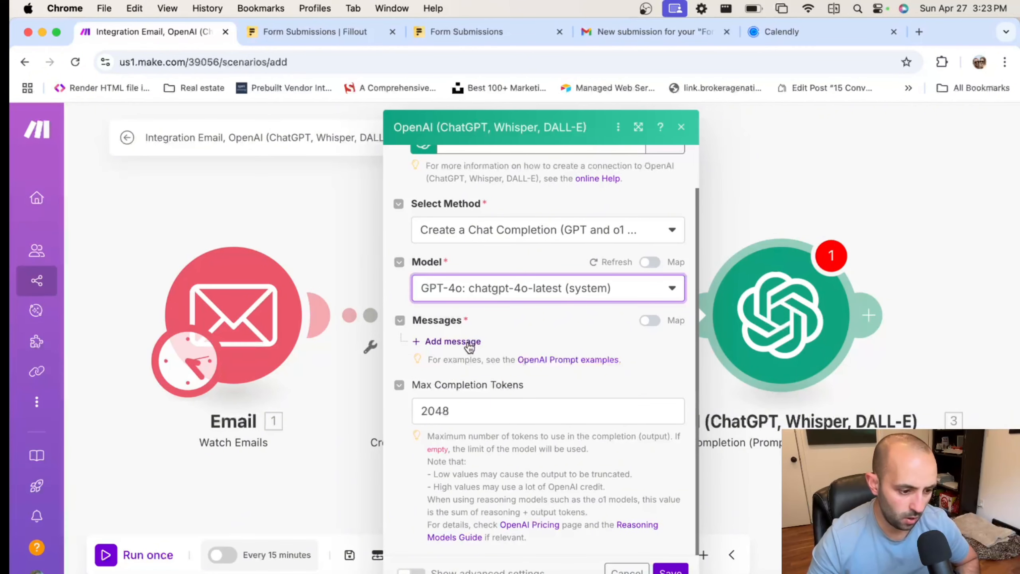
click(470, 346)
click(497, 390)
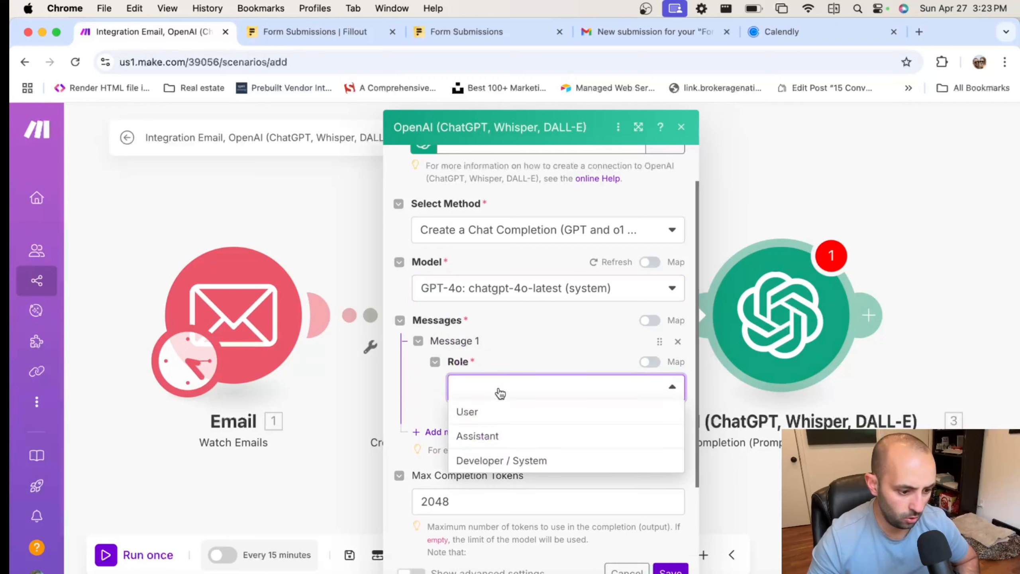
click(511, 461)
click(538, 444)
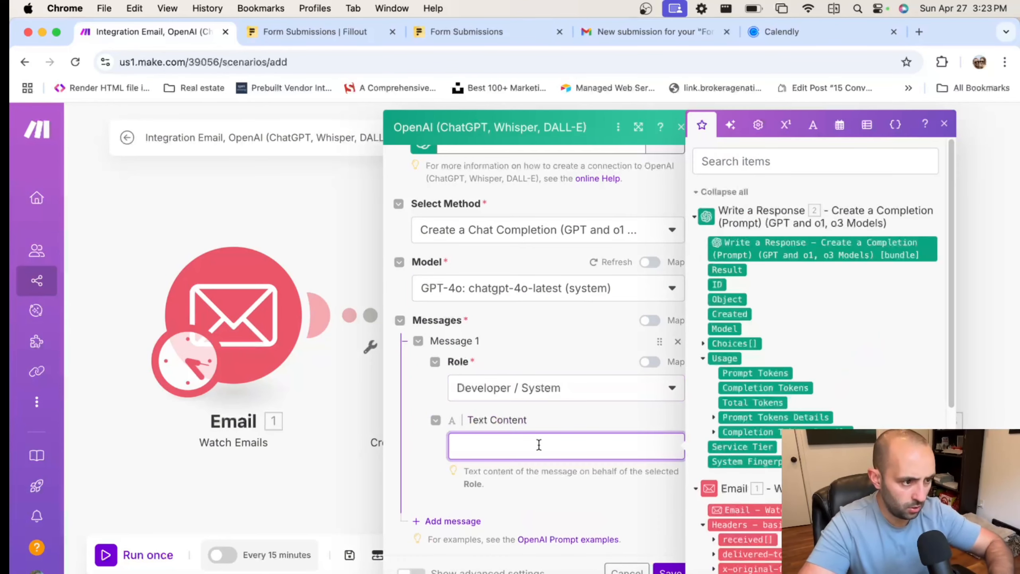
text(You extract )
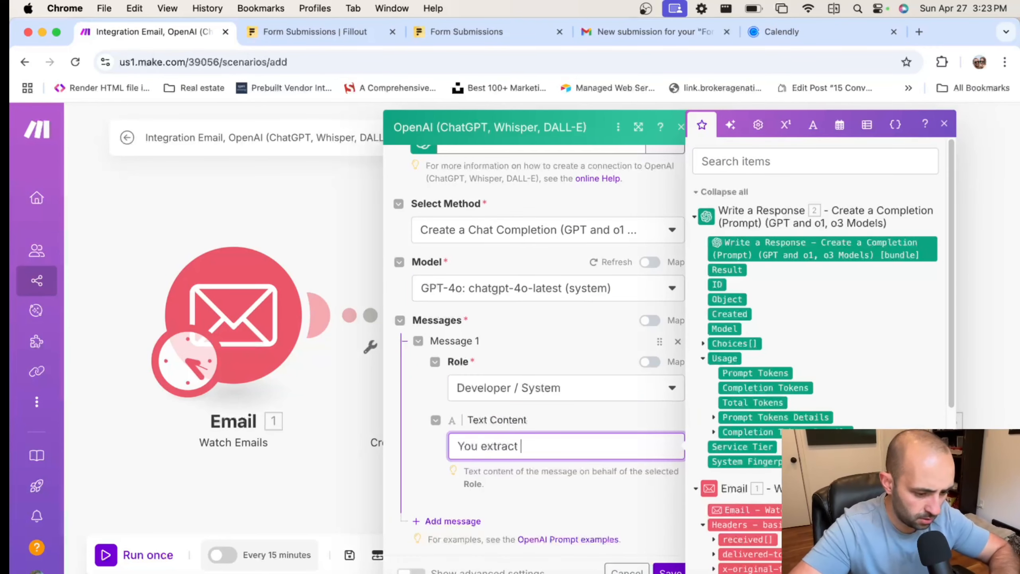
text(email address)
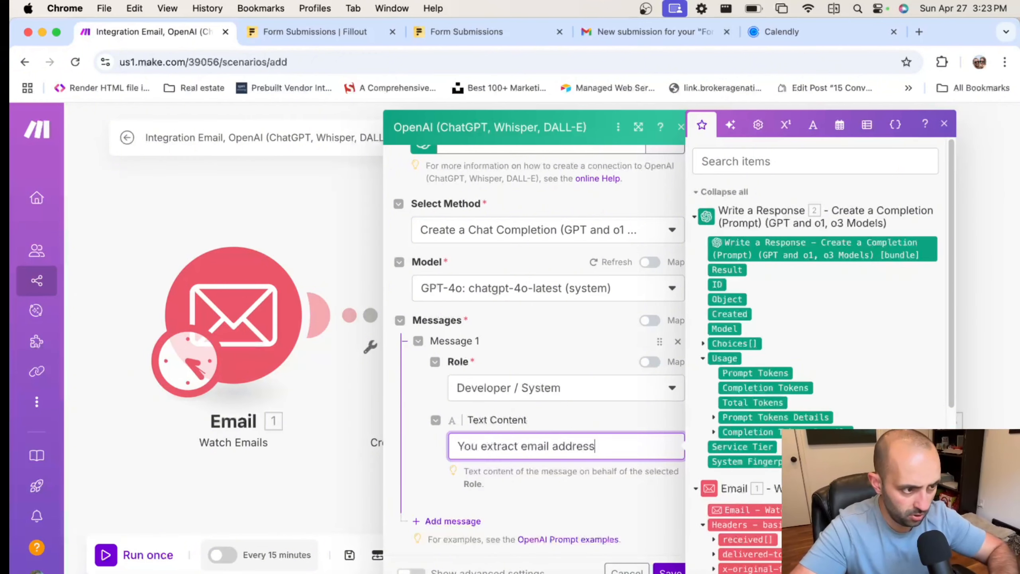
text(es from provi)
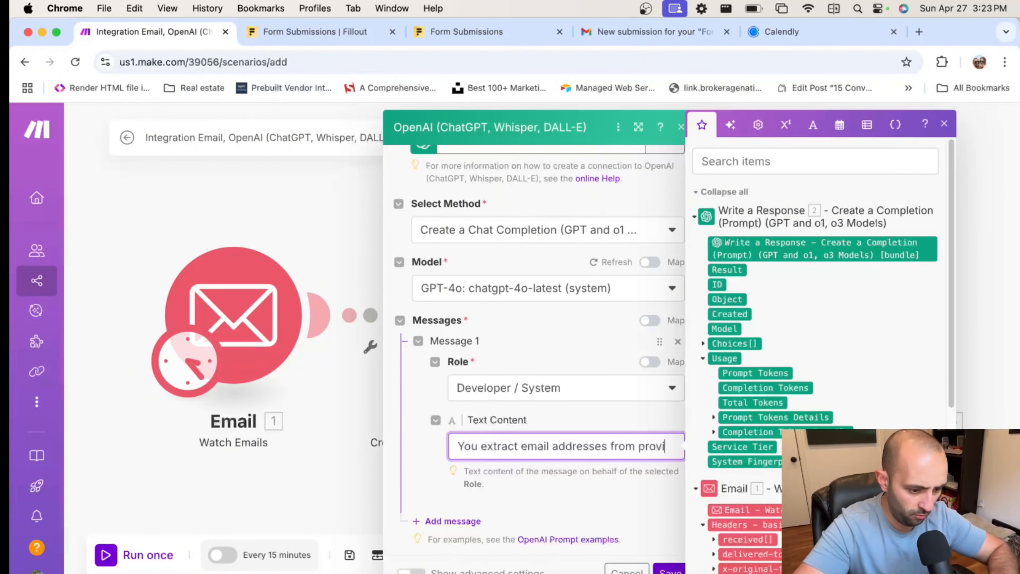
text(ded text.)
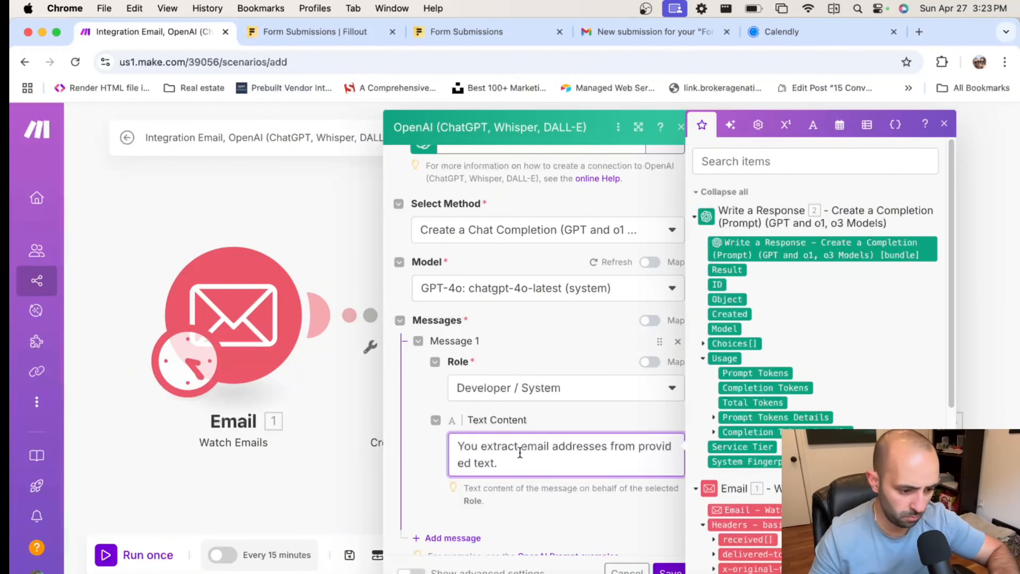
Add a User message with the extraction prompt, mapping the email's Text content instead of 7.text
scroll(519, 451, down, 4)
click(454, 405)
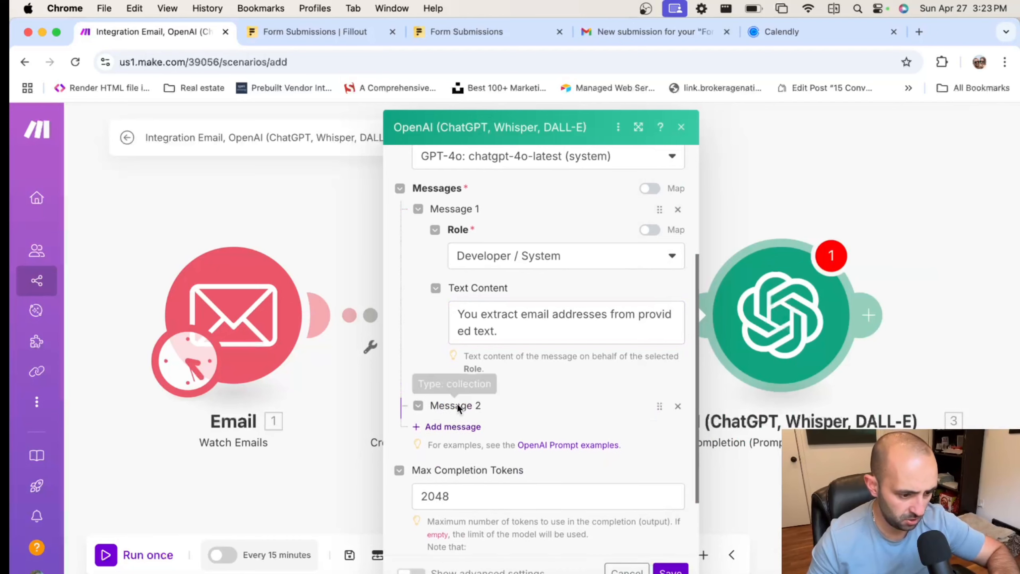
click(480, 450)
click(498, 452)
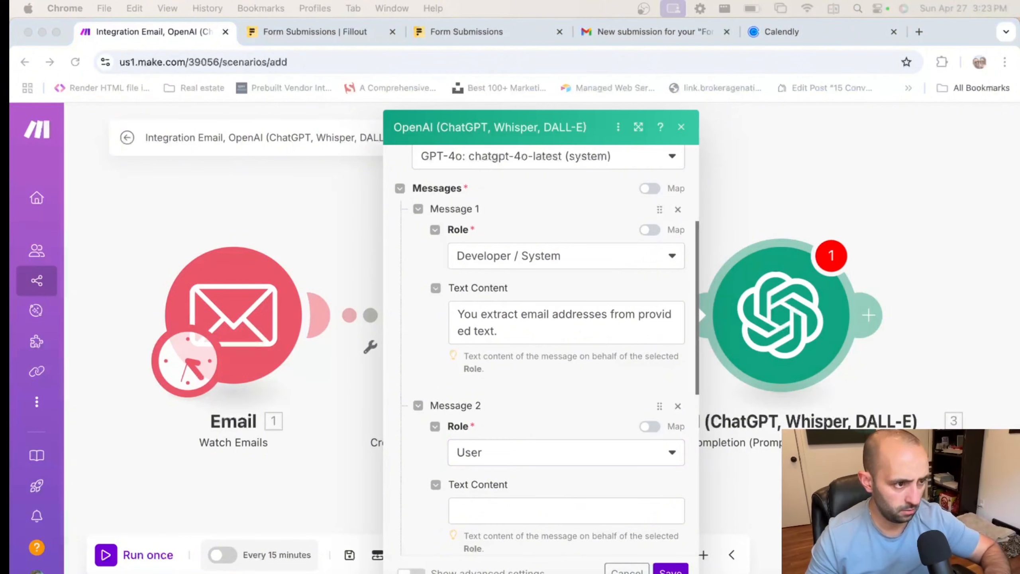
click(474, 514)
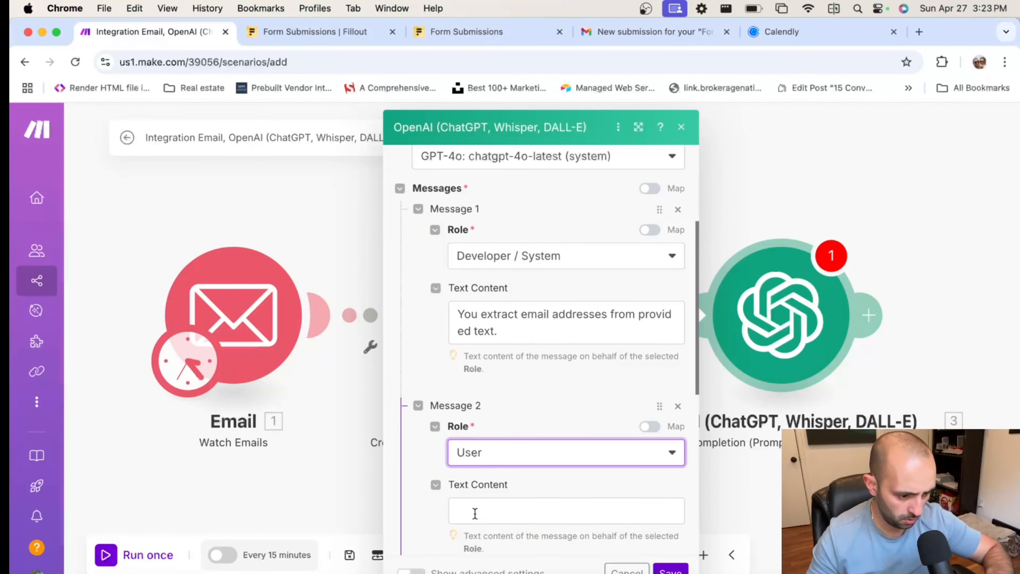
click(474, 514)
text(Extract the email address only nothing else from this email. 7.text)
scroll(545, 447, down, 2)
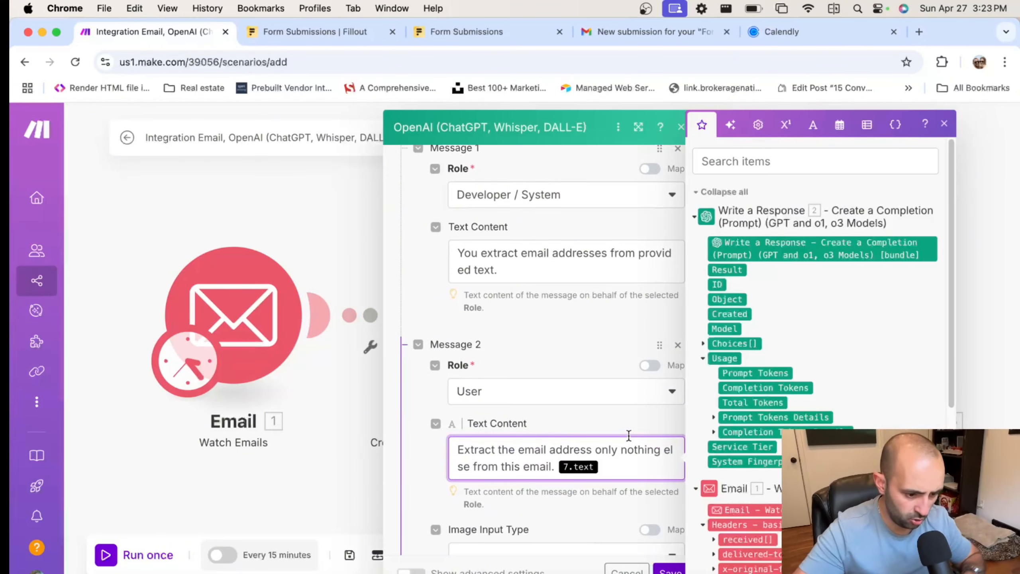
key(BackSpace)
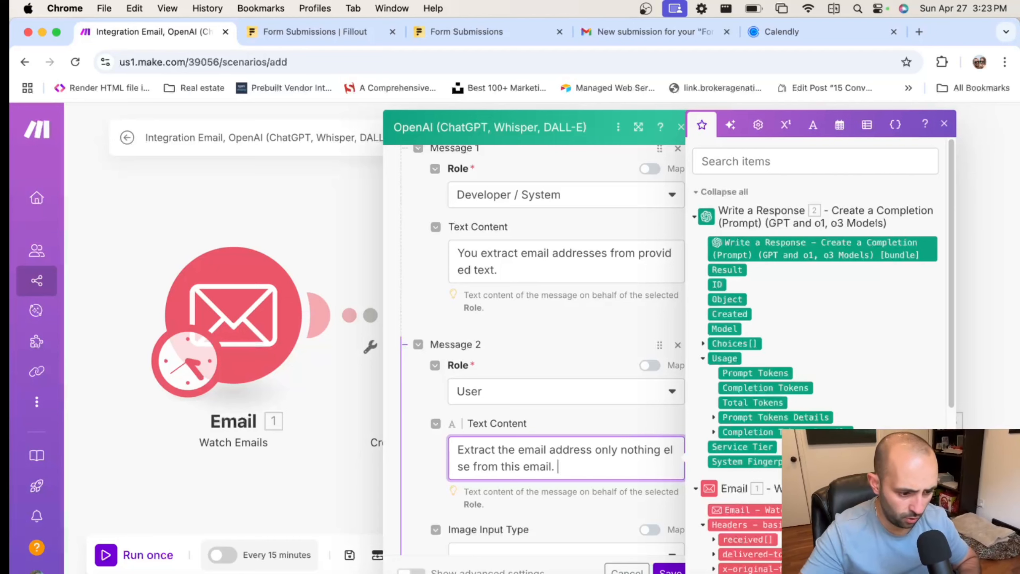
scroll(815, 353, down, 5)
scroll(815, 354, down, 2)
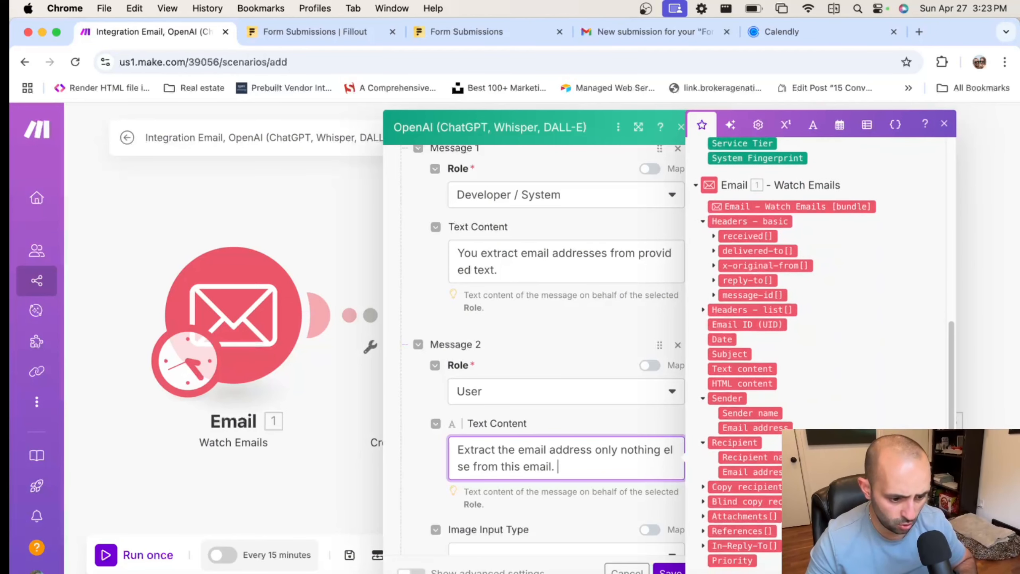
click(742, 368)
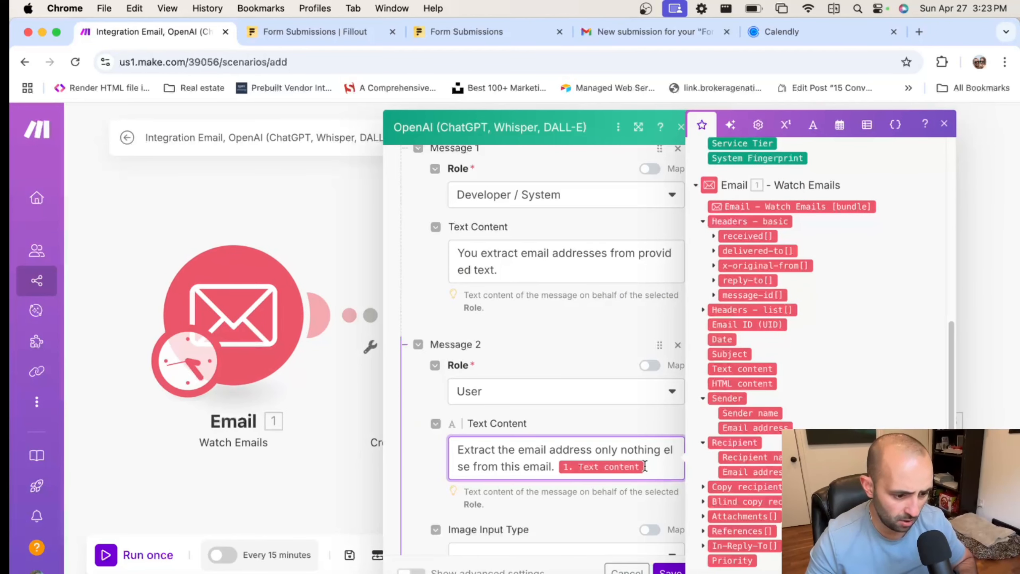
Select the submitted email address in the Gmail form submission, then return to Make
click(666, 35)
scroll(529, 305, down, 7)
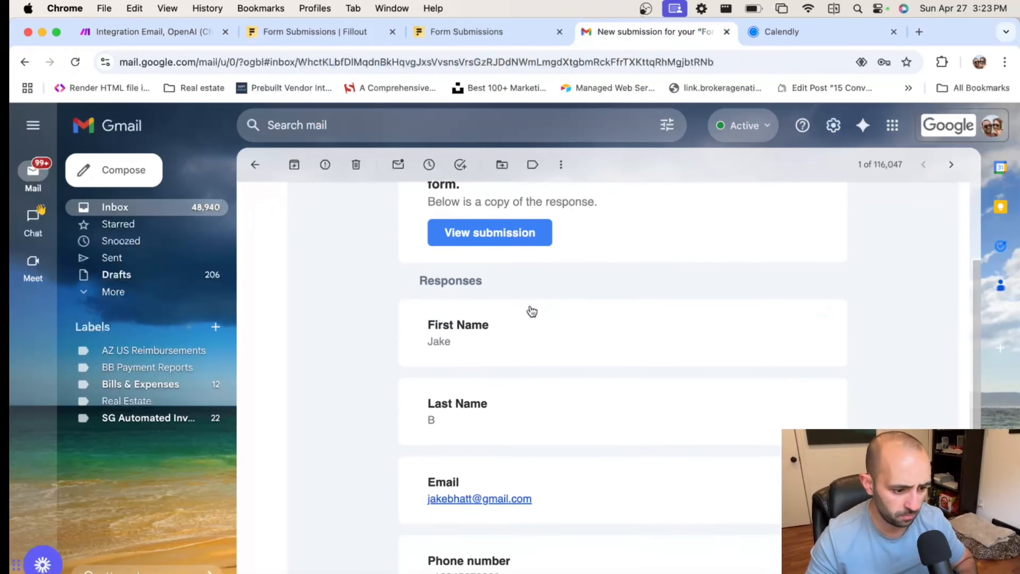
scroll(529, 302, up, 3)
scroll(532, 309, down, 4)
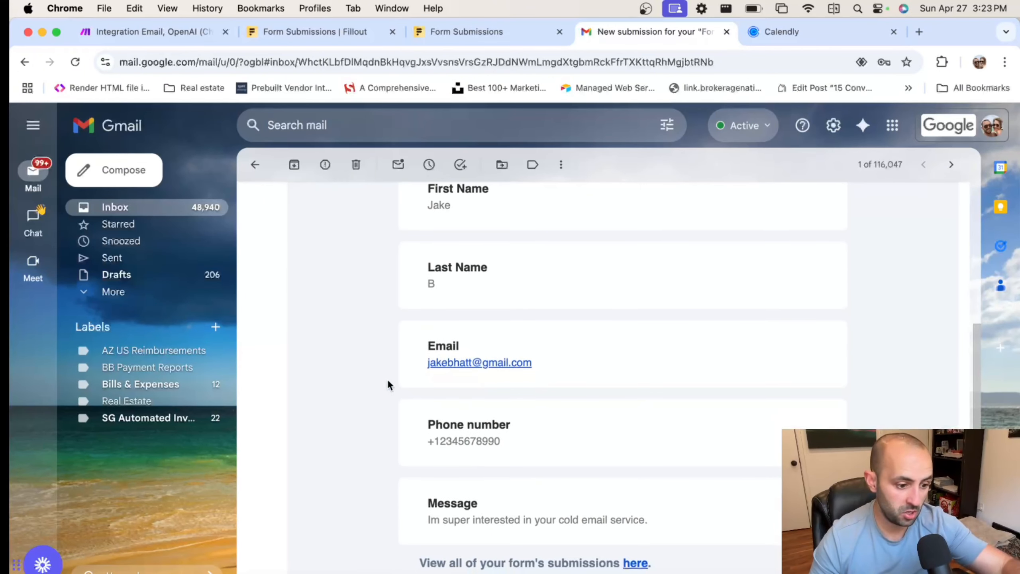
drag(420, 363, 627, 378)
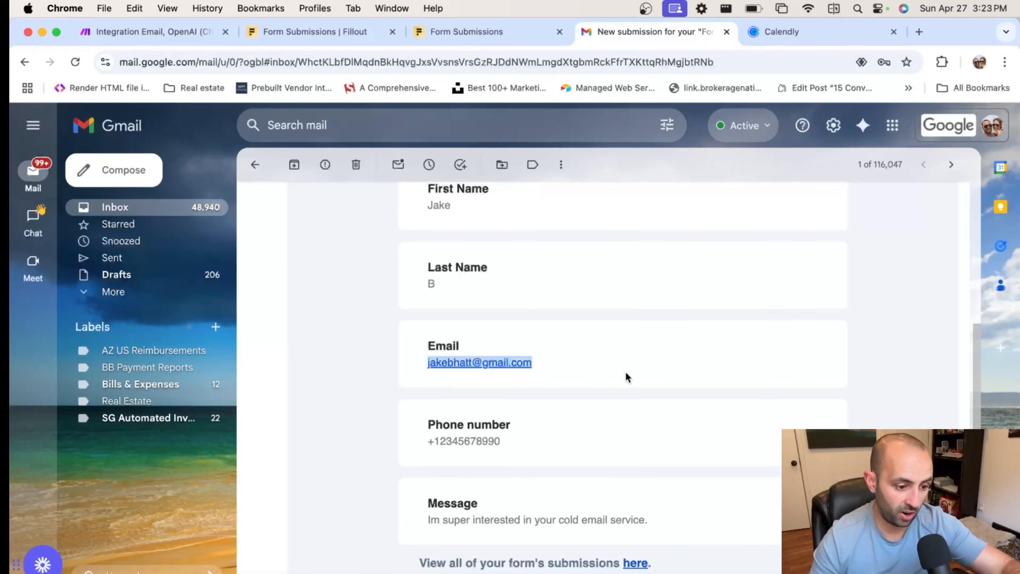
click(142, 33)
Save the second OpenAI module's settings and auto-align the scenario's modules
scroll(571, 392, down, 3)
scroll(563, 386, down, 2)
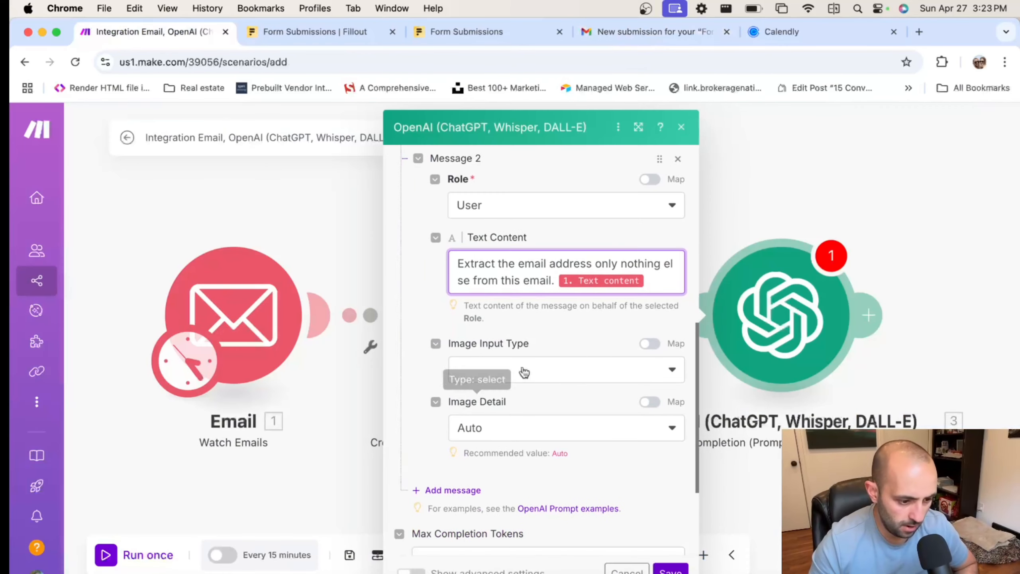
scroll(585, 388, down, 4)
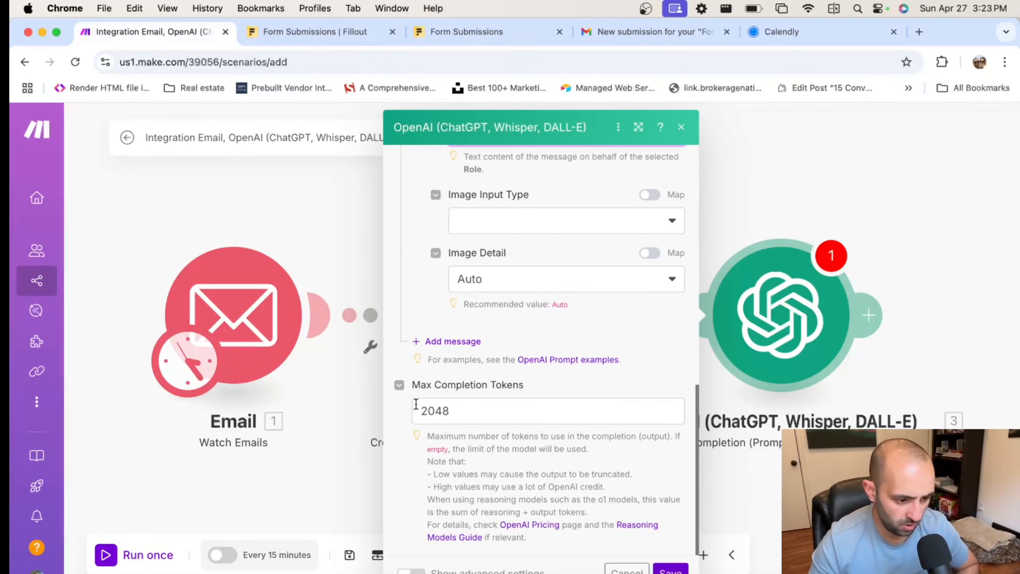
click(670, 568)
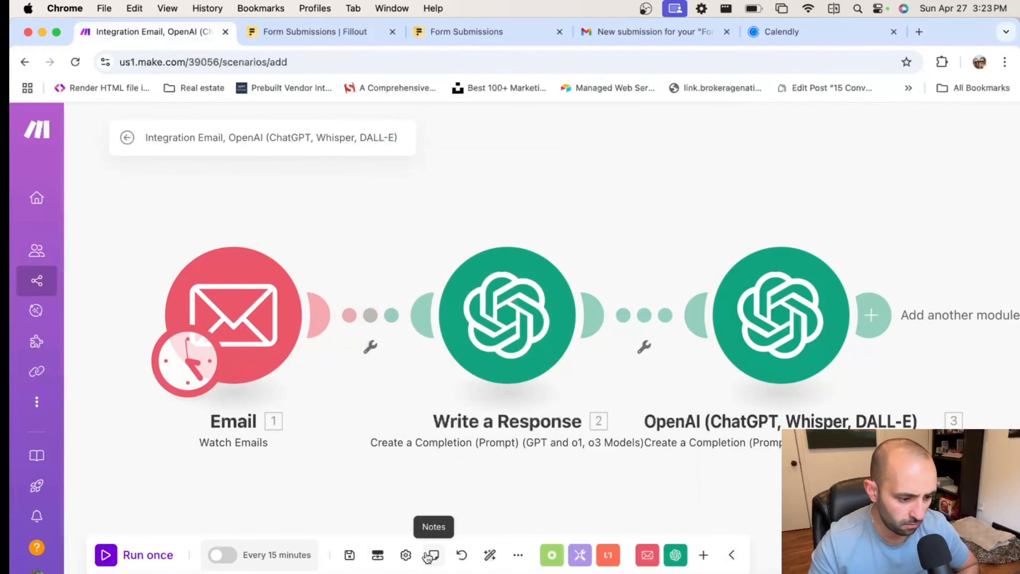
click(490, 557)
drag(580, 483, 457, 489)
Add an Email > Send an Email module after the second OpenAI step
click(782, 321)
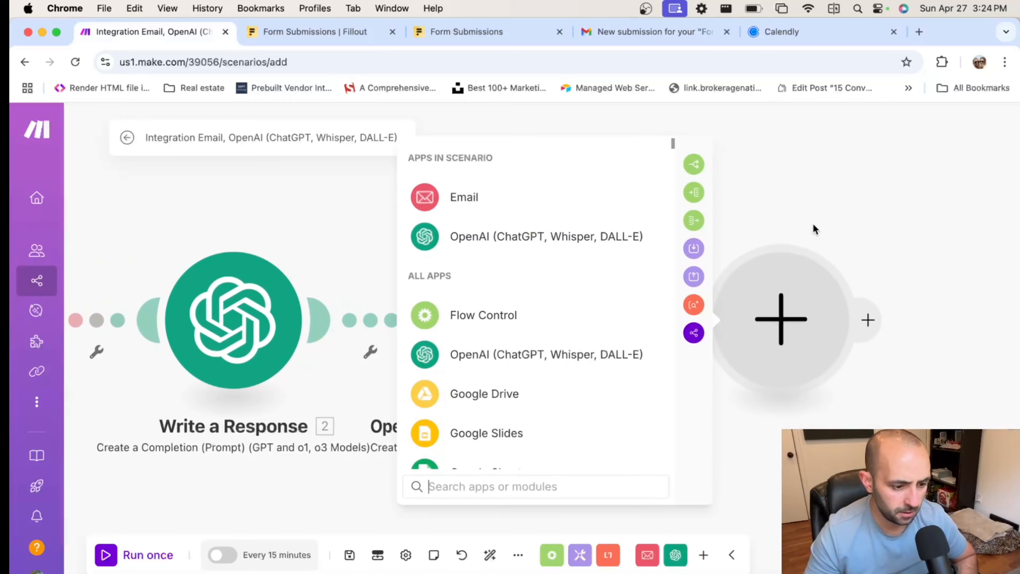
click(458, 202)
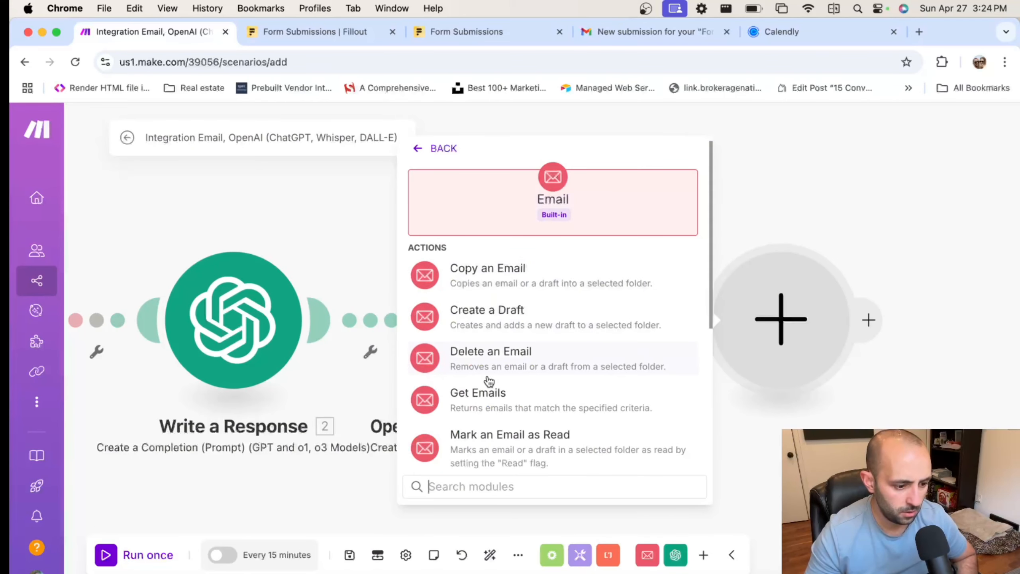
scroll(487, 353, down, 3)
scroll(486, 381, down, 5)
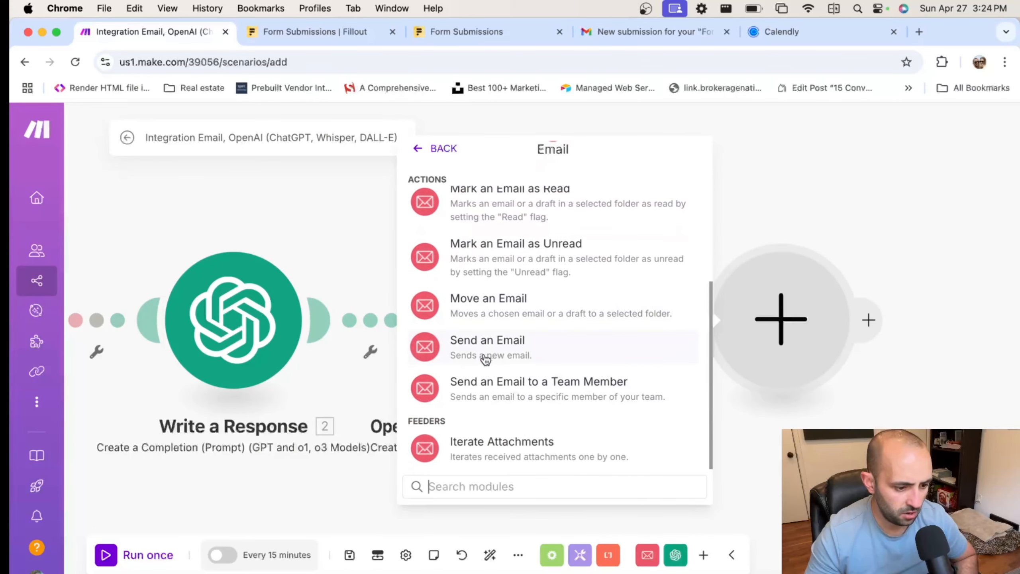
click(482, 360)
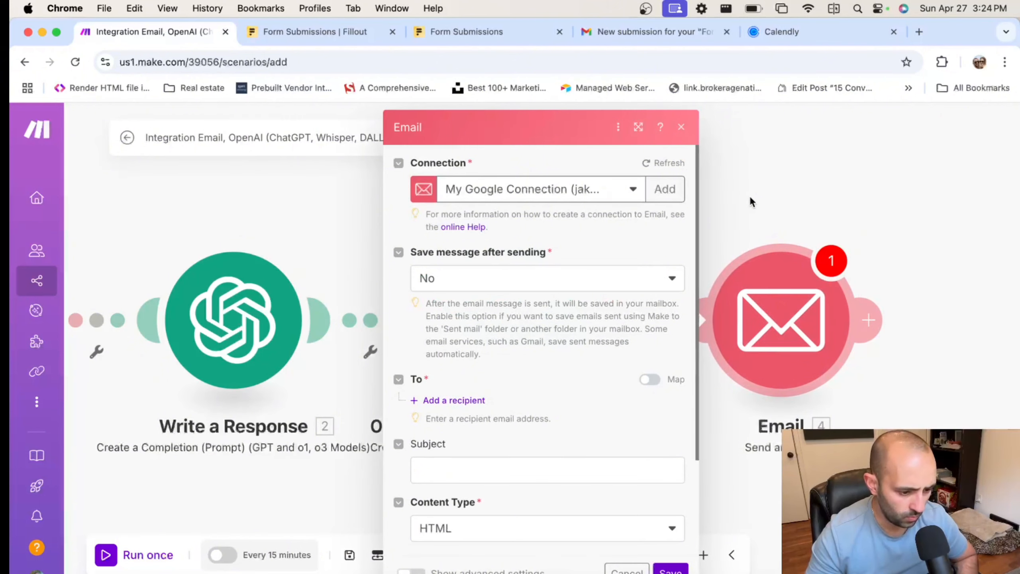
Delete the Send an Email module and save the scenario
right_click(763, 309)
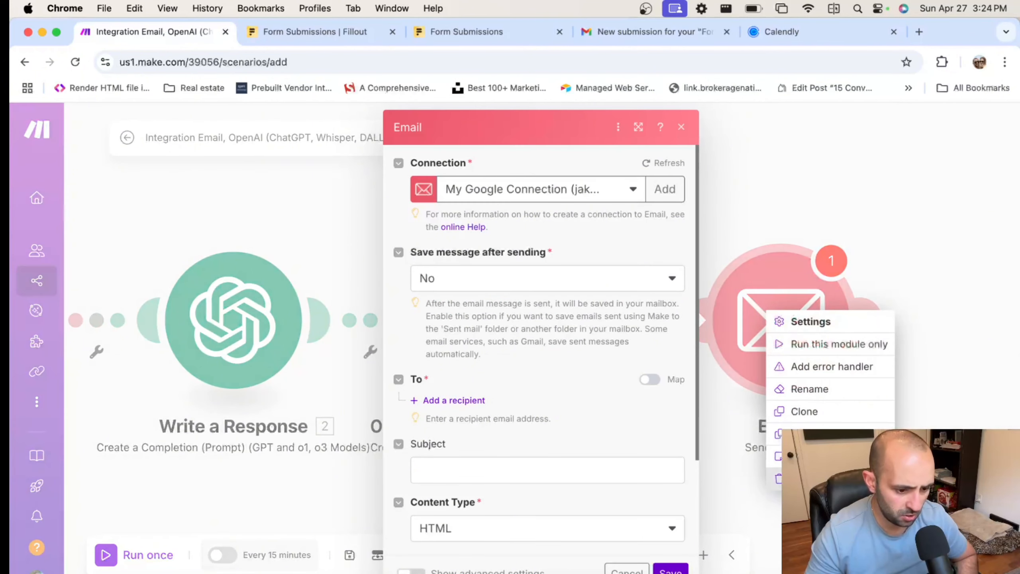
click(799, 479)
click(681, 127)
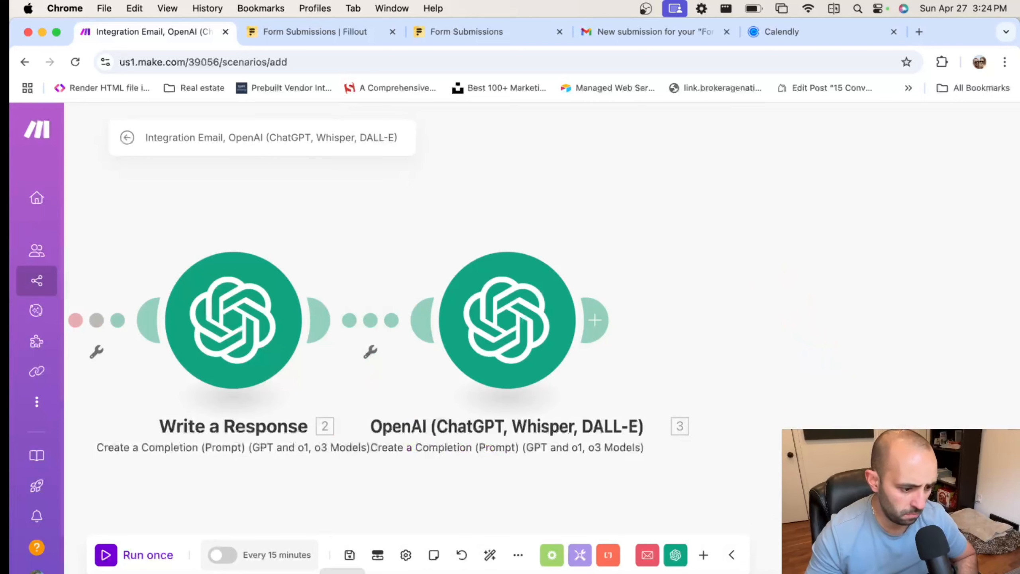
click(350, 555)
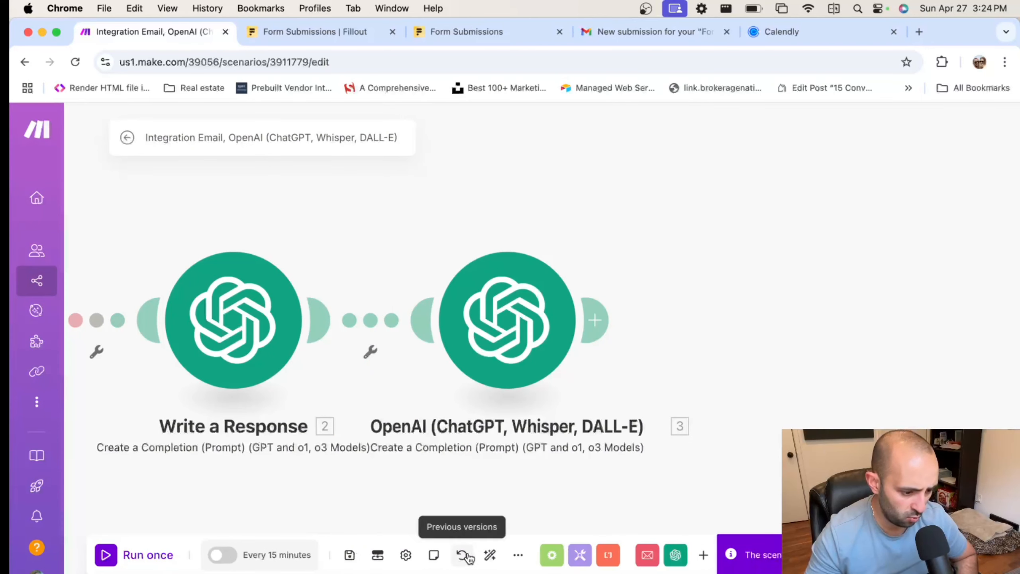
Open Write a Response's last run and expand its system and user messages
key(super+z)
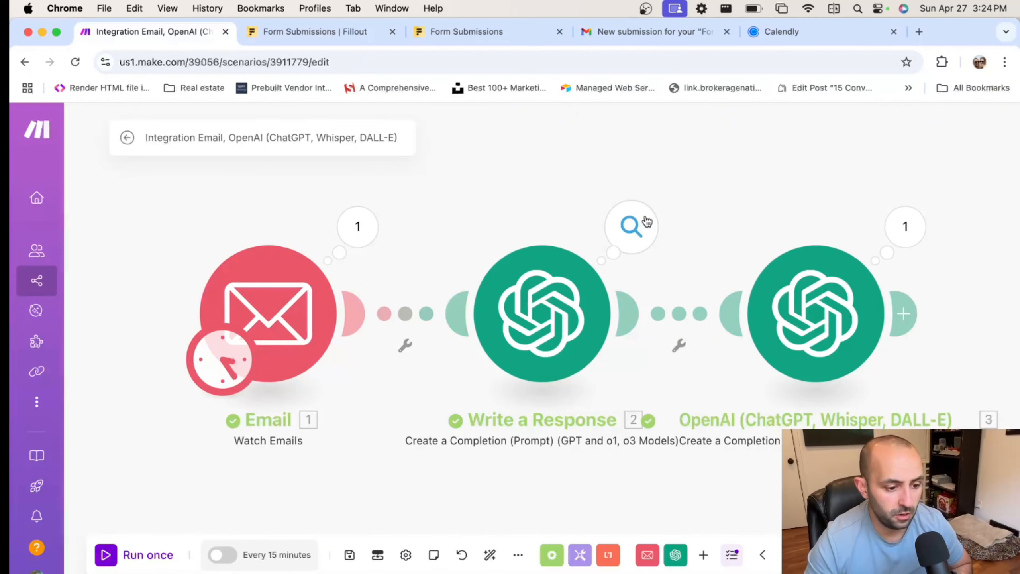
click(641, 226)
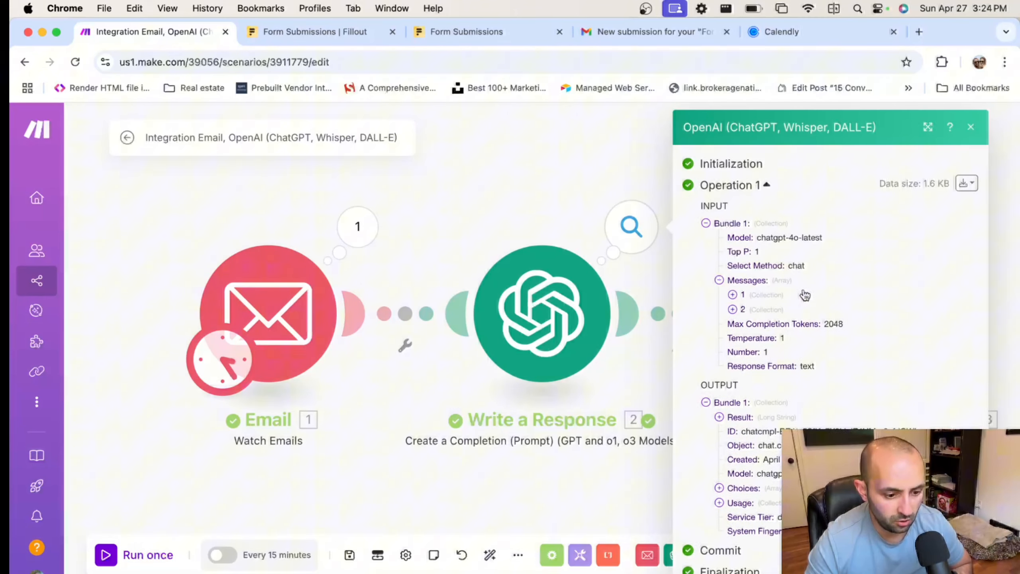
click(759, 297)
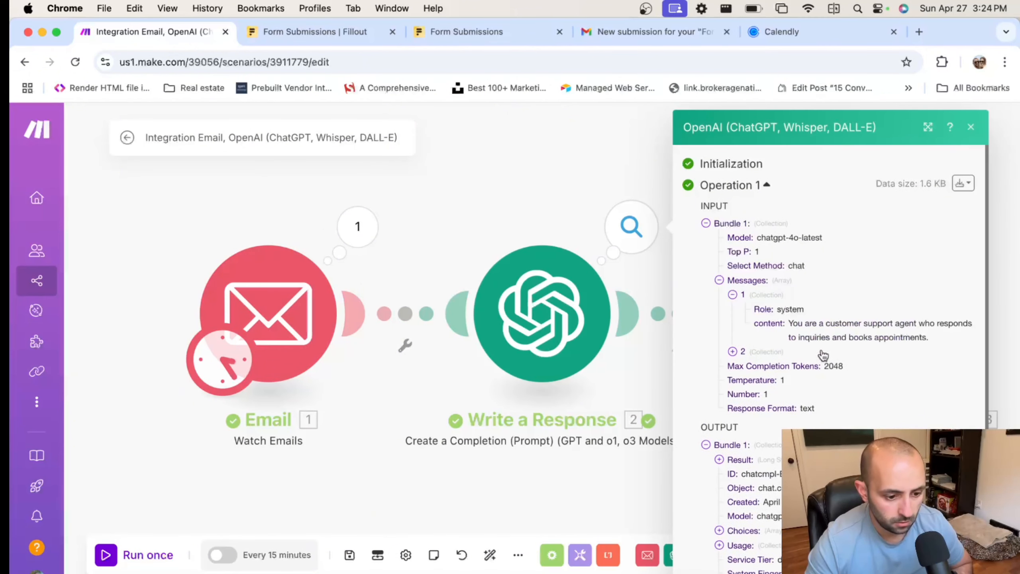
click(765, 352)
click(768, 380)
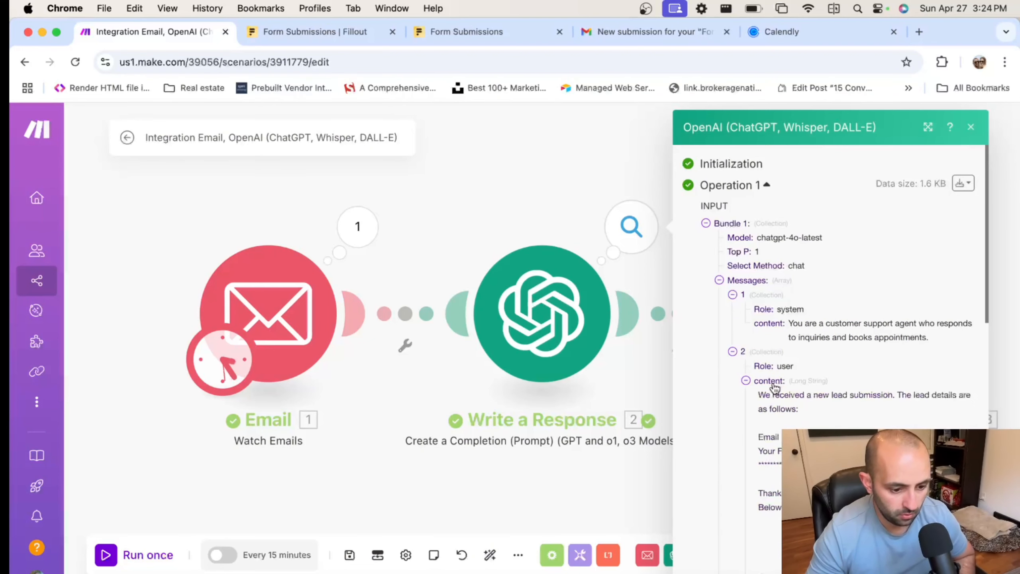
click(767, 380)
Expand the output Choices to read the generated reply containing the booking link
scroll(751, 326, down, 3)
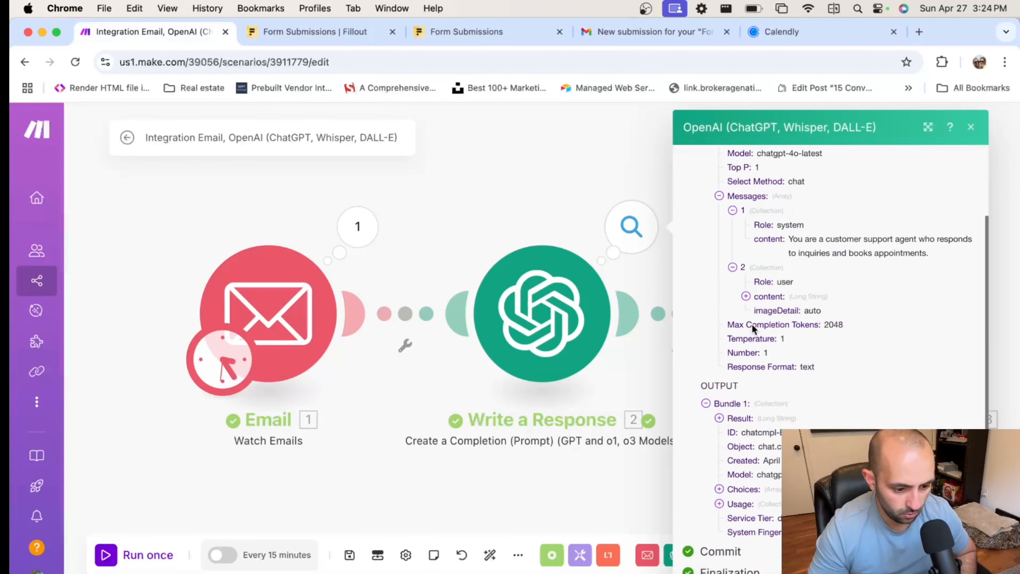
click(719, 489)
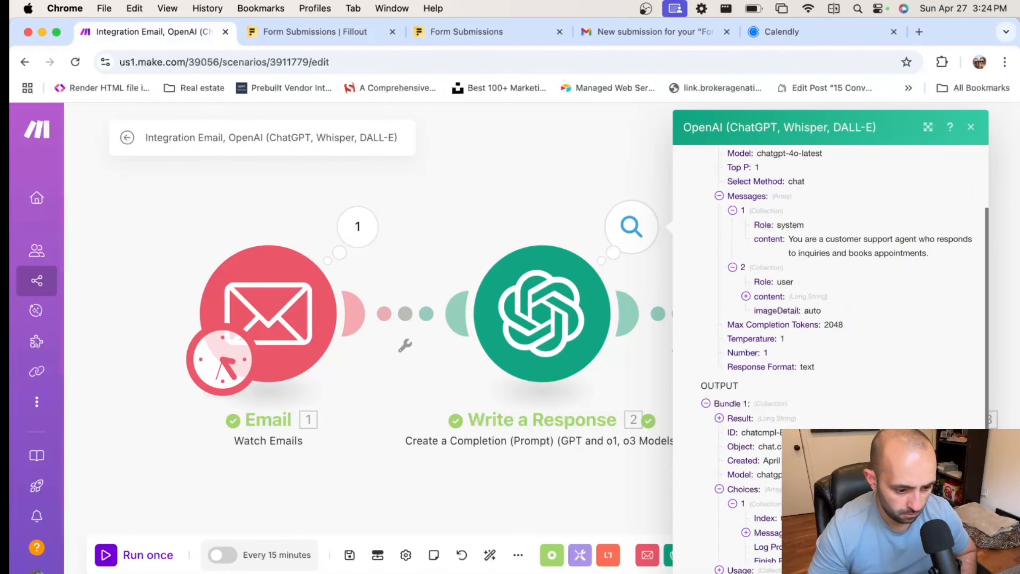
scroll(723, 491, down, 2)
scroll(771, 446, down, 2)
click(771, 440)
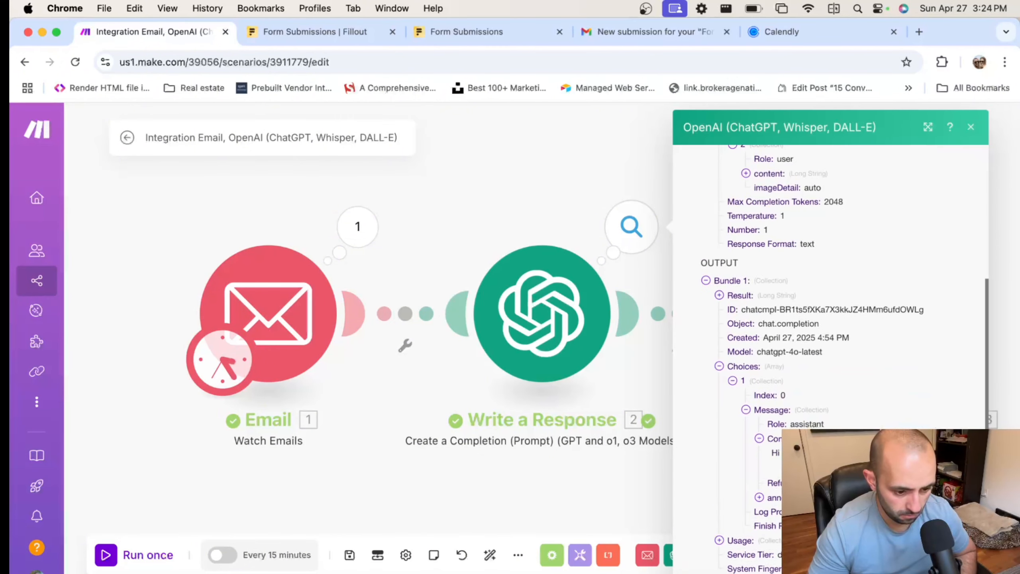
scroll(771, 445, down, 2)
scroll(843, 361, down, 3)
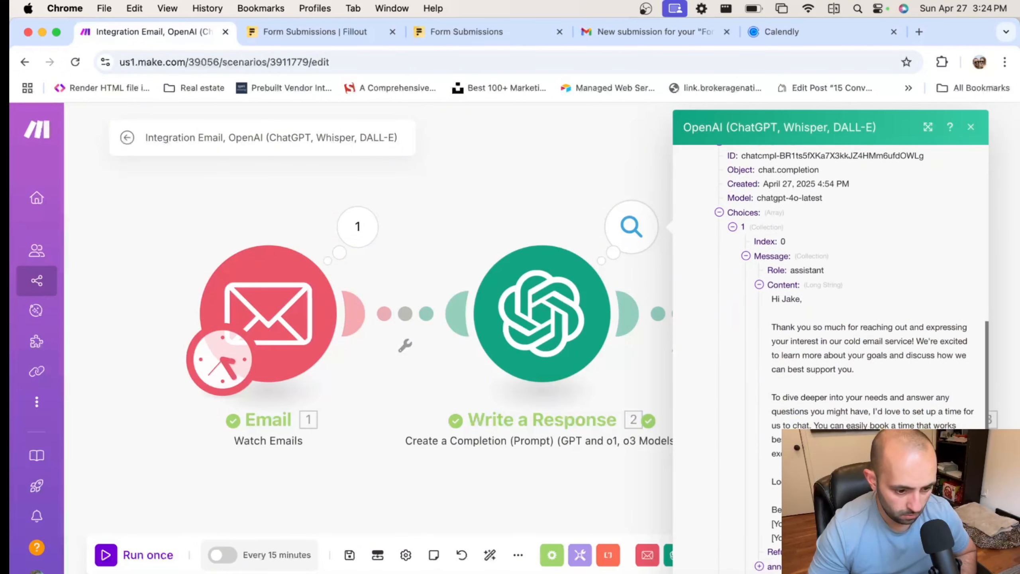
scroll(825, 334, down, 3)
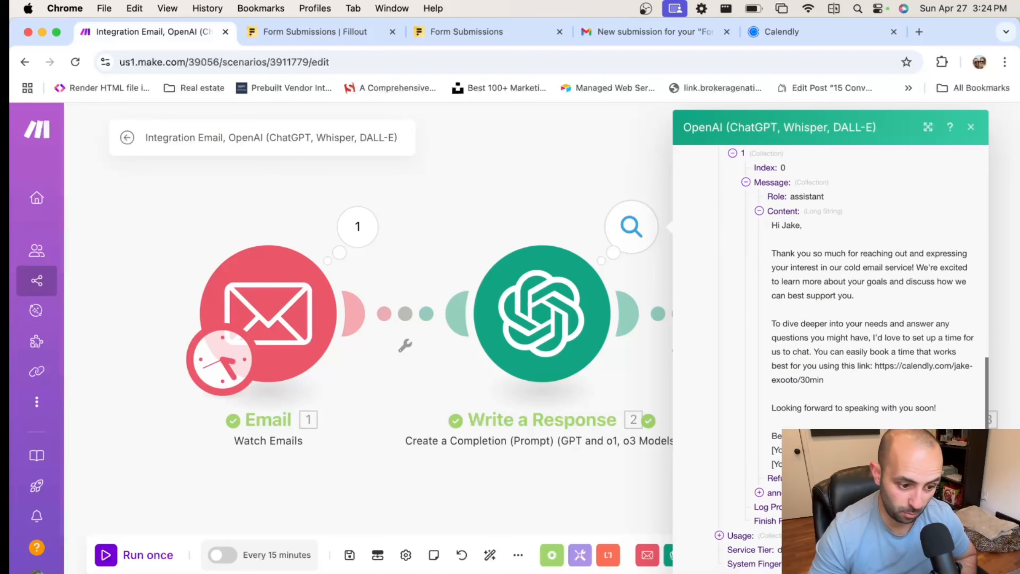
Add a Tools Sleep module after the second OpenAI module
click(503, 188)
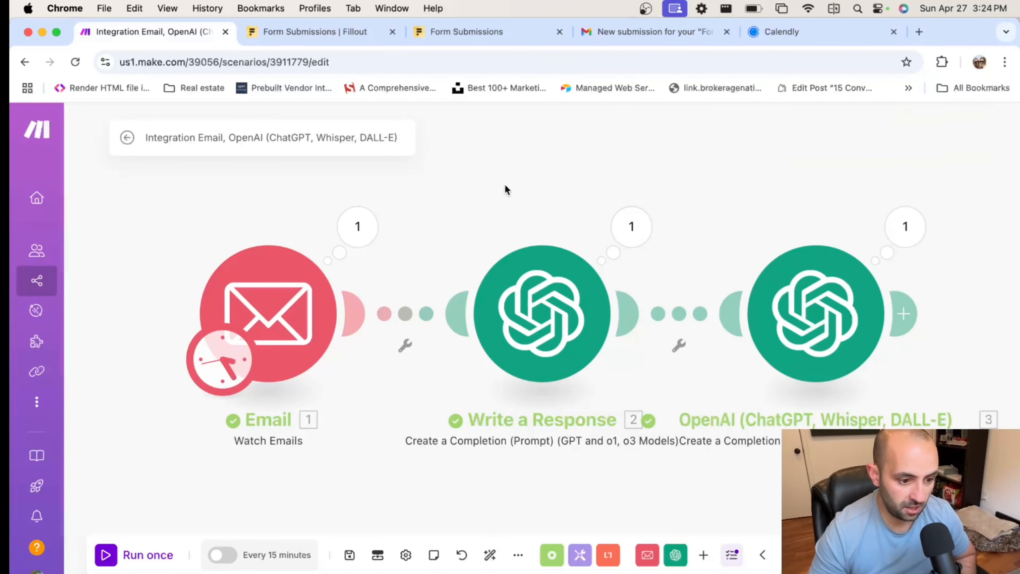
drag(522, 181, 408, 177)
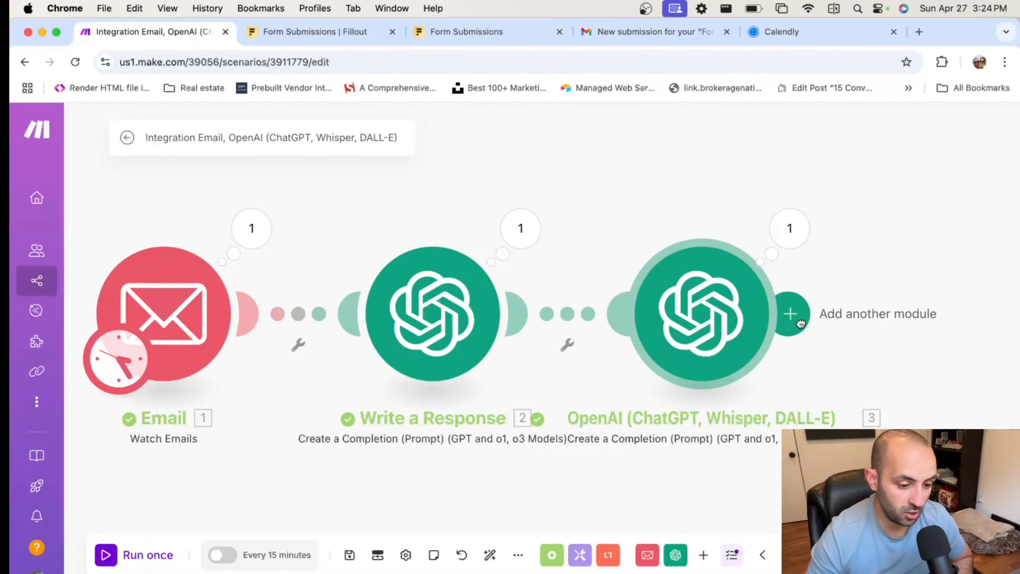
click(799, 319)
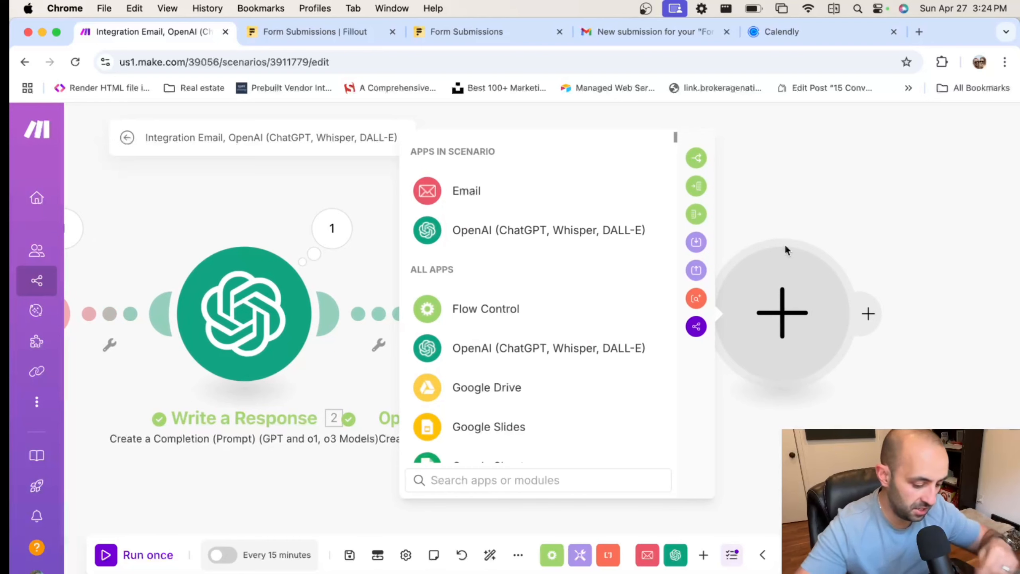
text(delay)
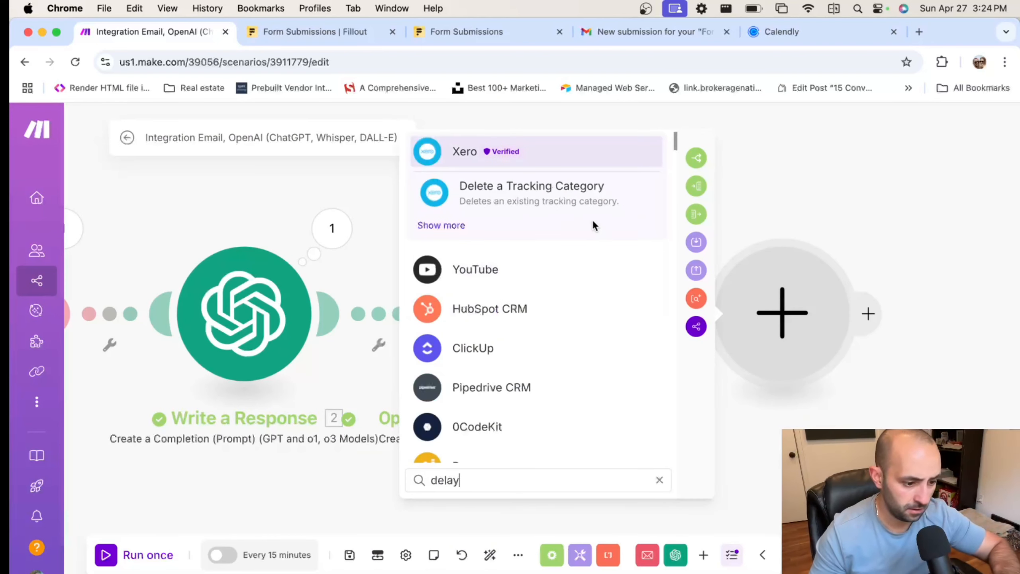
key(super+a)
key(BackSpace)
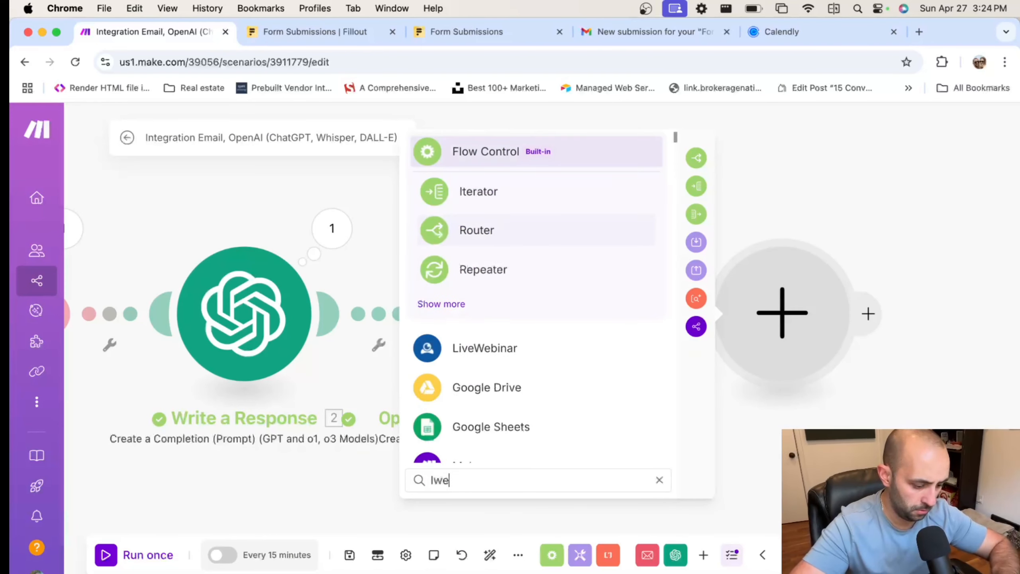
text(sleep)
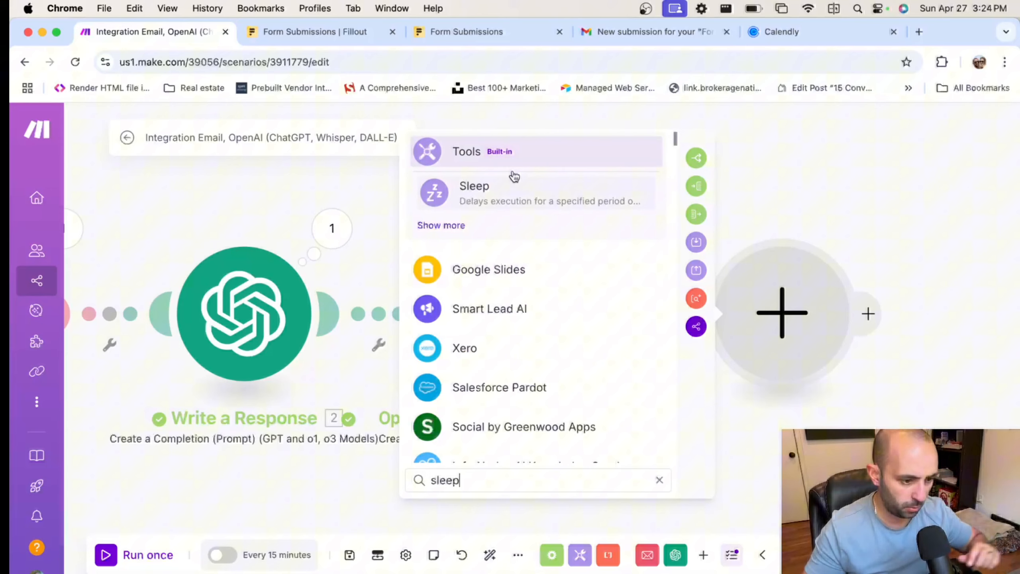
click(489, 191)
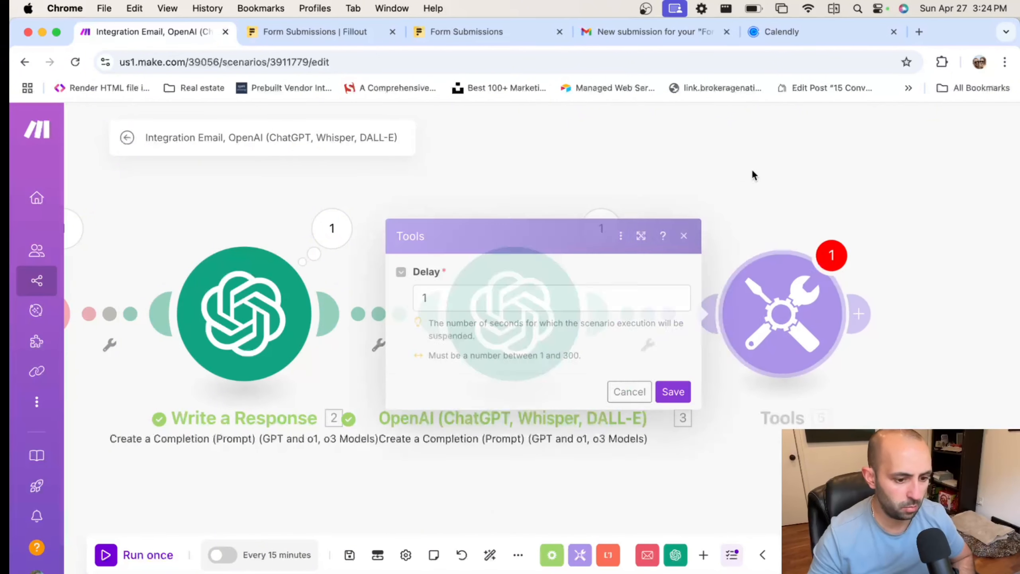
Set the Sleep delay to 10 seconds and save the module
click(552, 296)
key(BackSpace)
text(300)
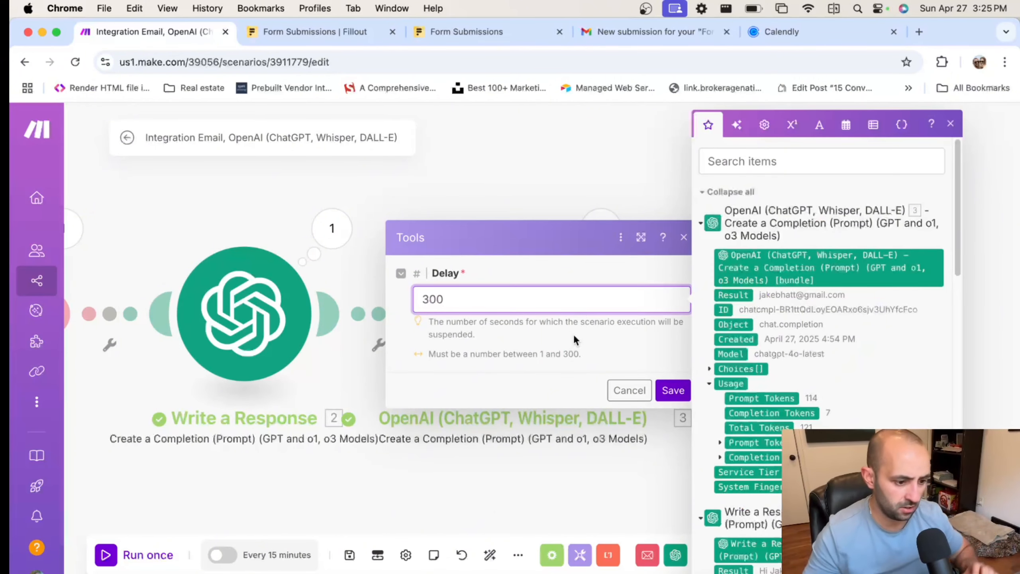
key(BackSpace)
key(BackSpace)
key(BackSpace)
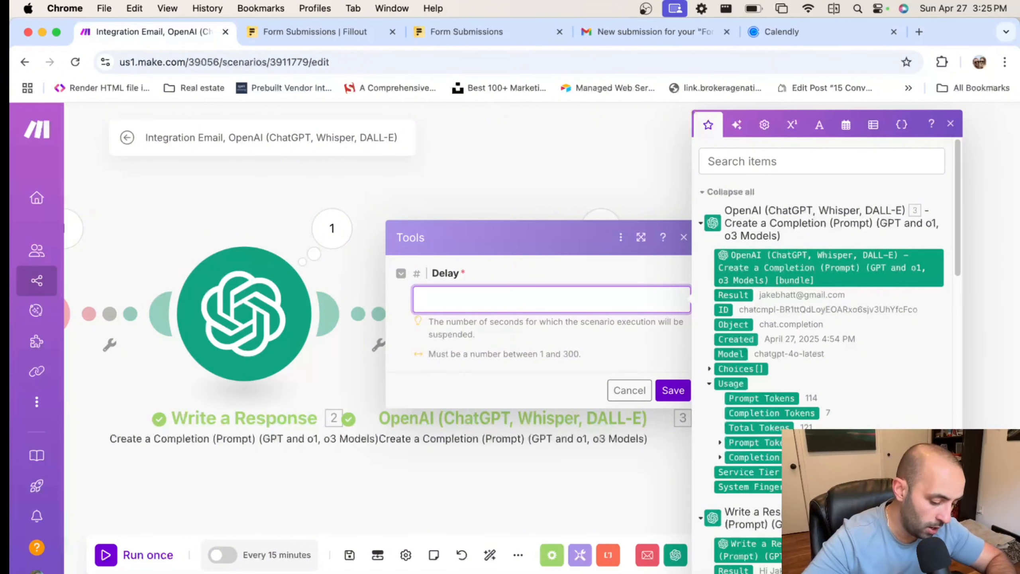
click(609, 366)
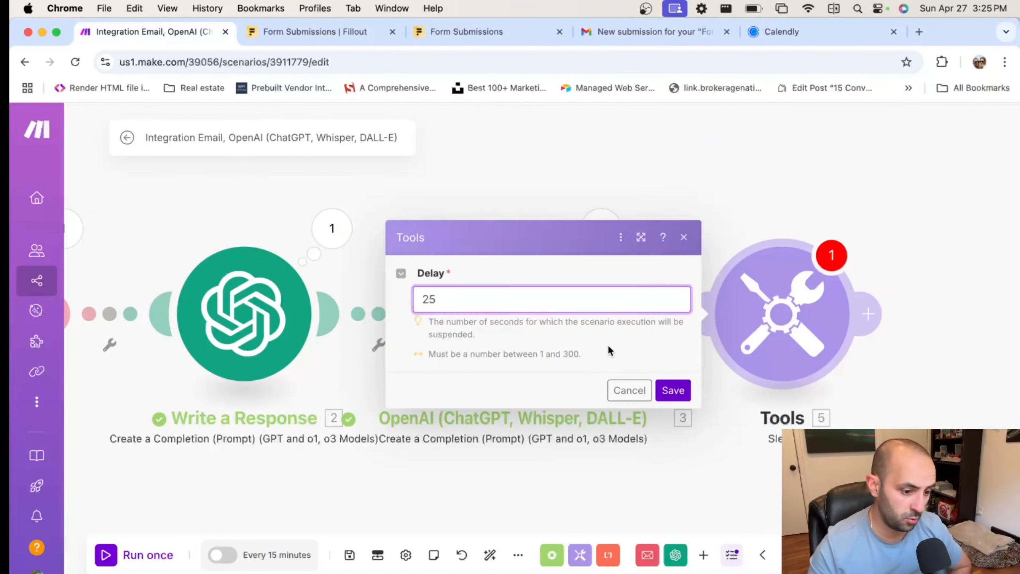
click(553, 305)
key(super+a)
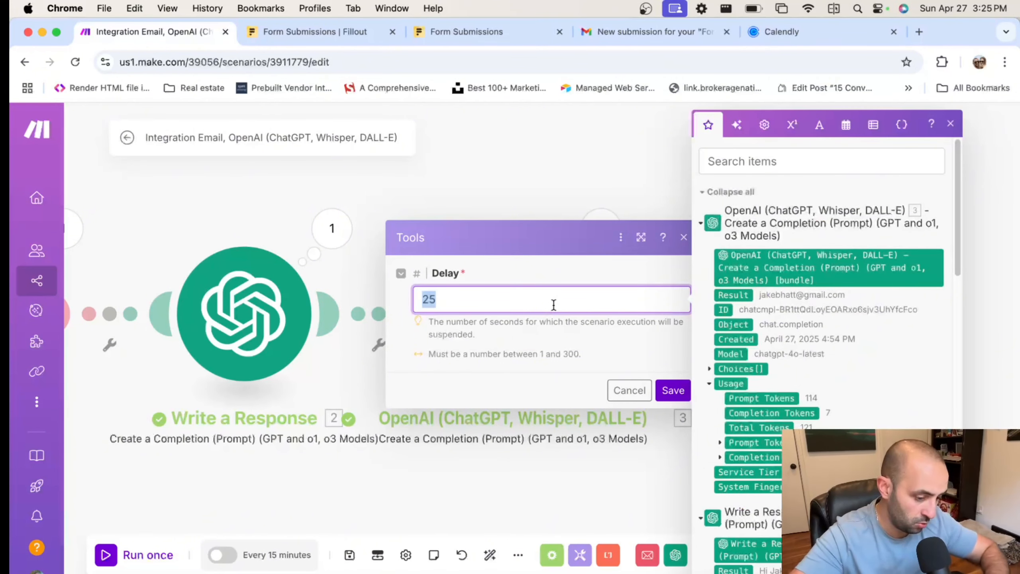
text(10)
click(659, 342)
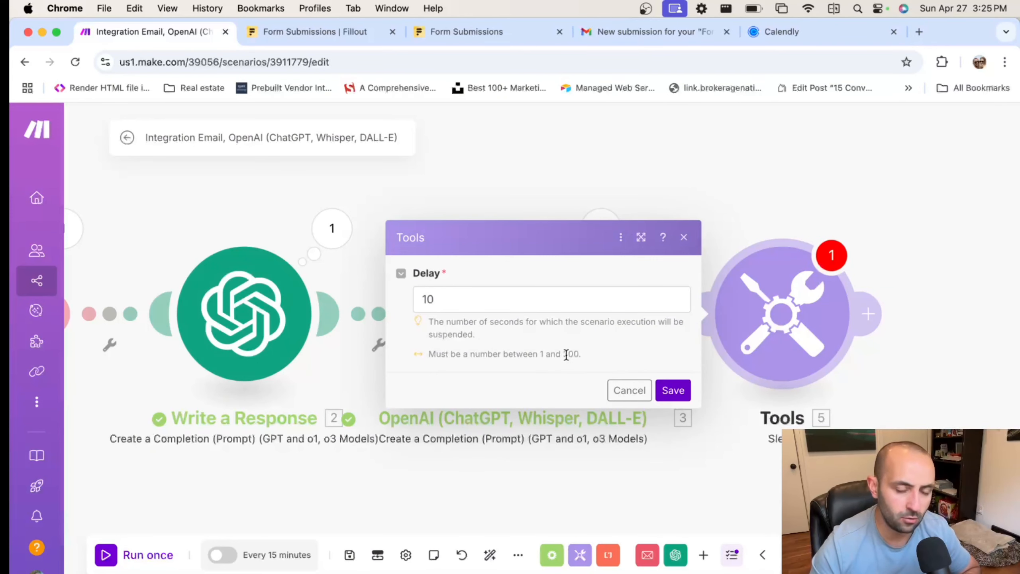
click(668, 393)
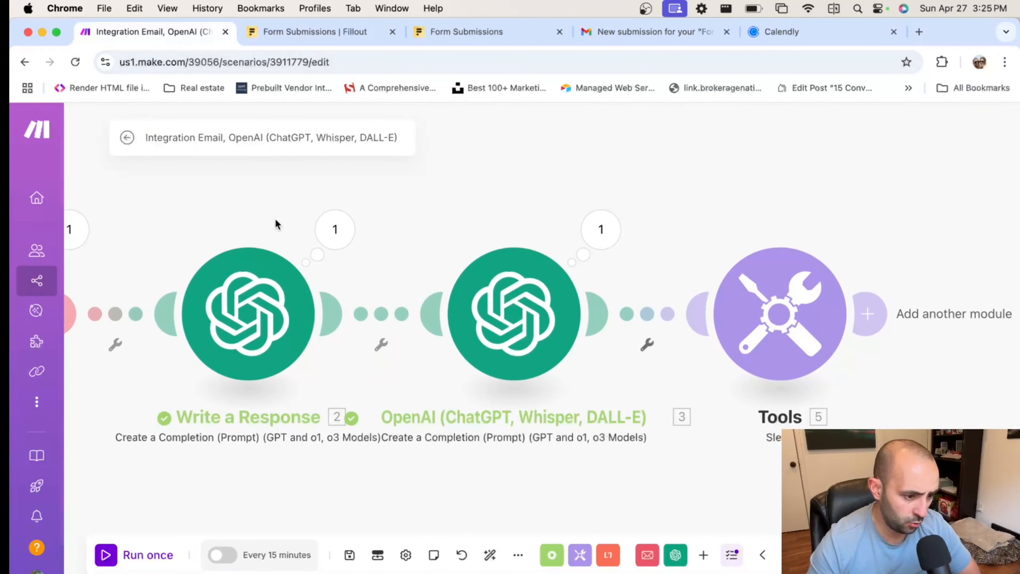
Inspect the second OpenAI module's output and select the extracted email address
click(600, 232)
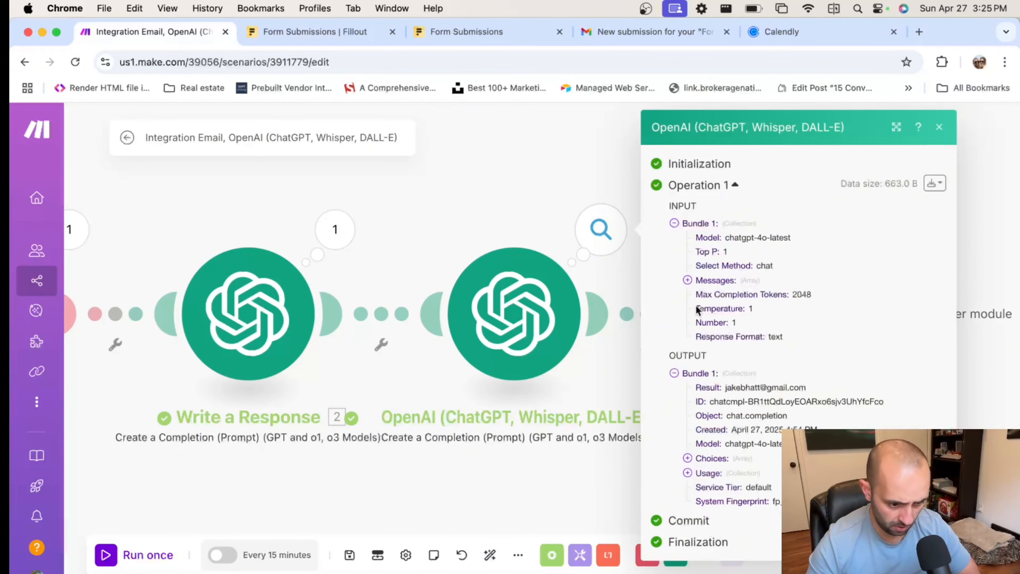
scroll(708, 384, down, 1)
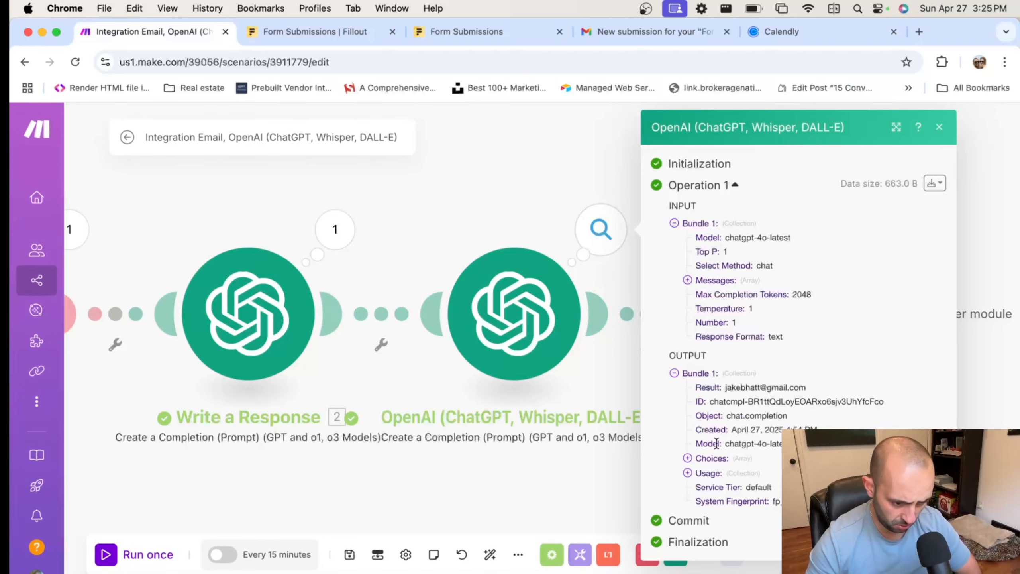
drag(725, 387, 816, 386)
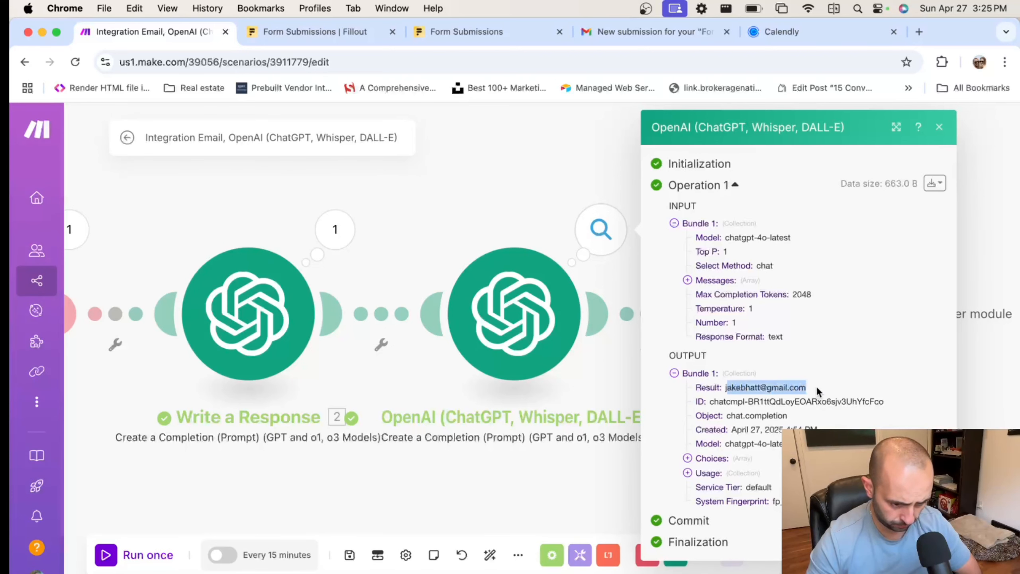
Review Write a Response's generated reply, selecting the paragraph with the booking link
click(511, 192)
click(335, 229)
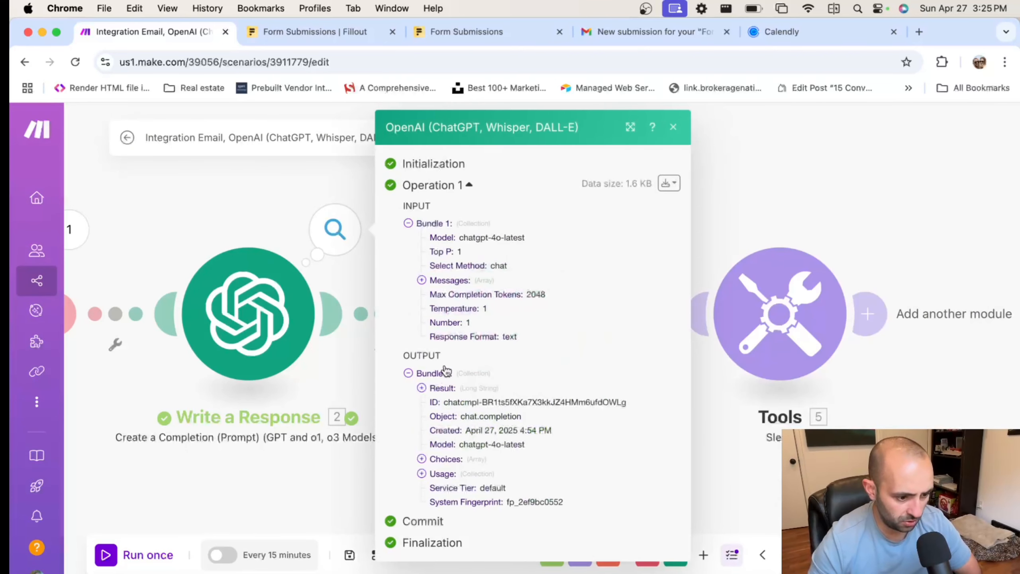
click(449, 281)
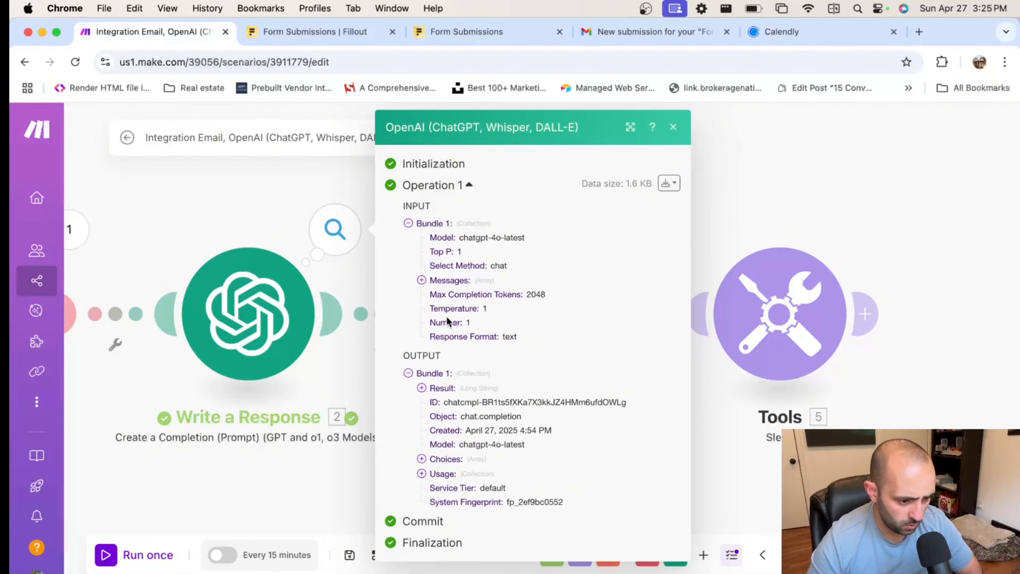
click(441, 388)
scroll(550, 393, down, 5)
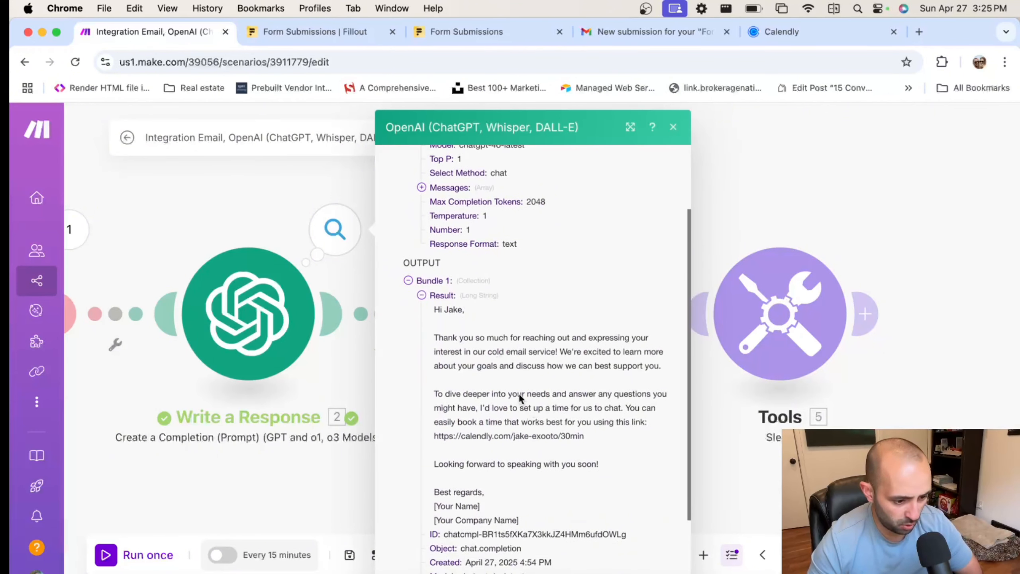
drag(423, 390, 416, 431)
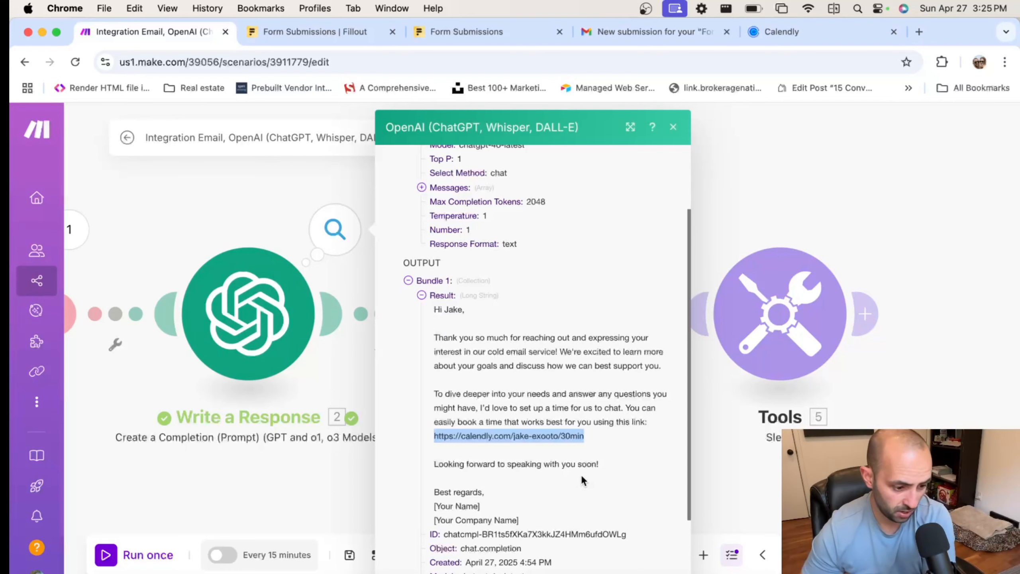
drag(540, 520, 432, 504)
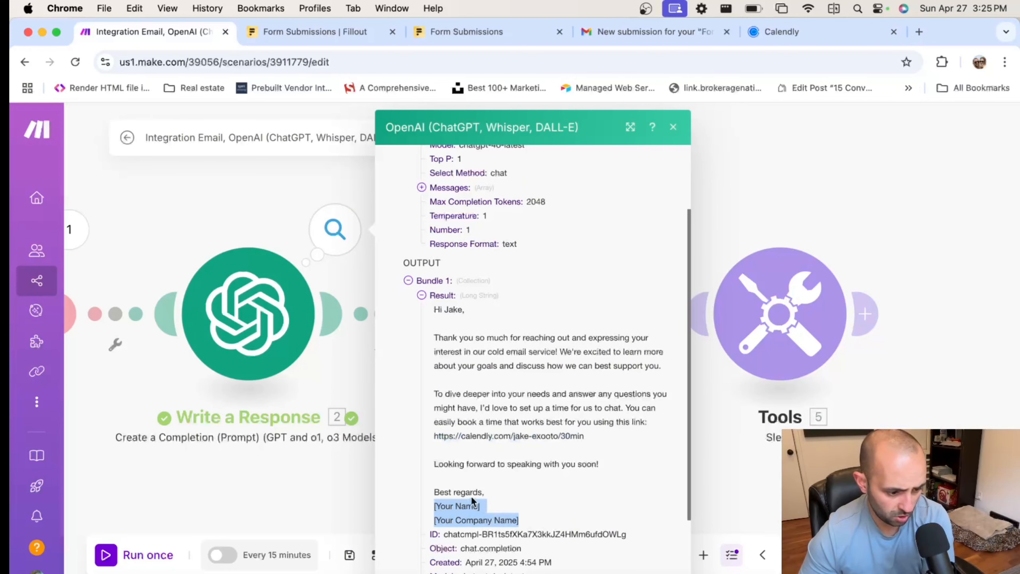
scroll(471, 495, down, 2)
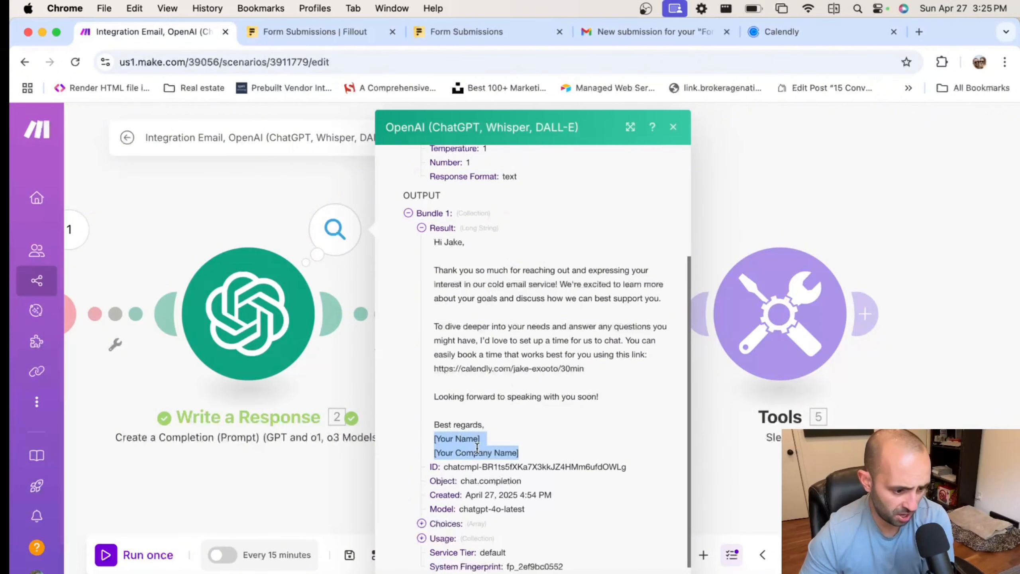
click(271, 318)
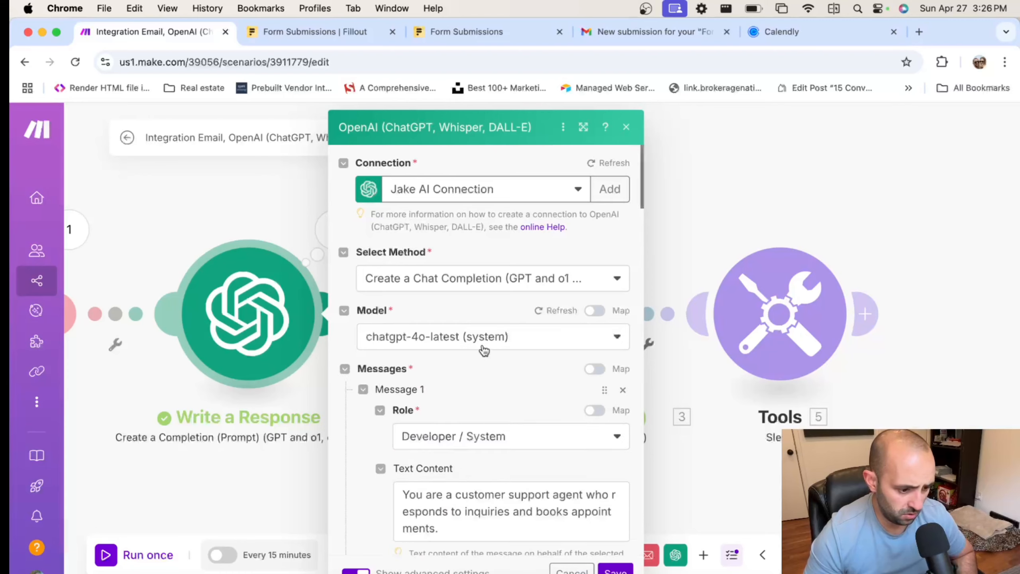
Type and then remove a half-written 'Write an email for' line in Message 2's text
scroll(486, 340, down, 10)
scroll(482, 346, down, 5)
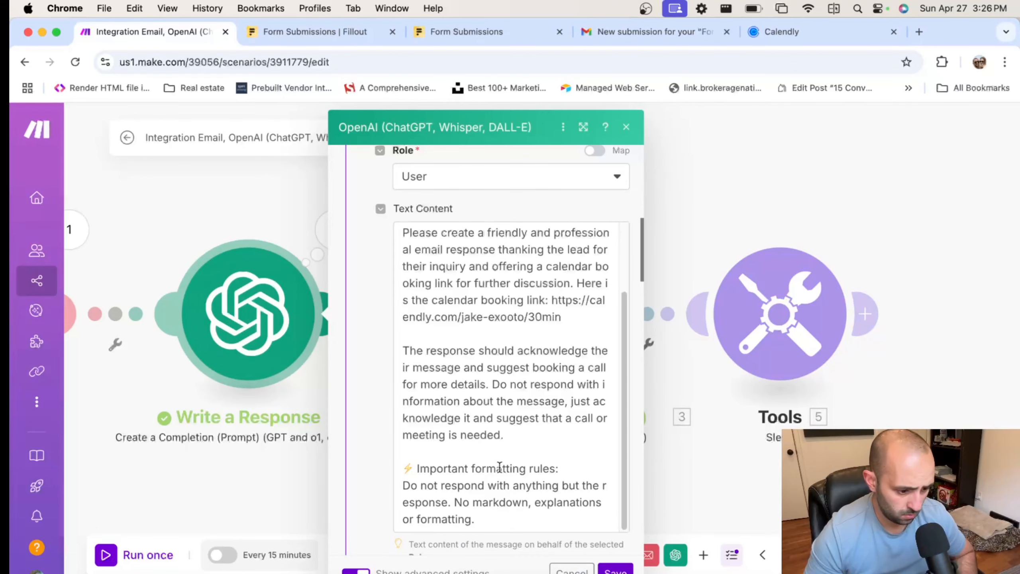
click(510, 522)
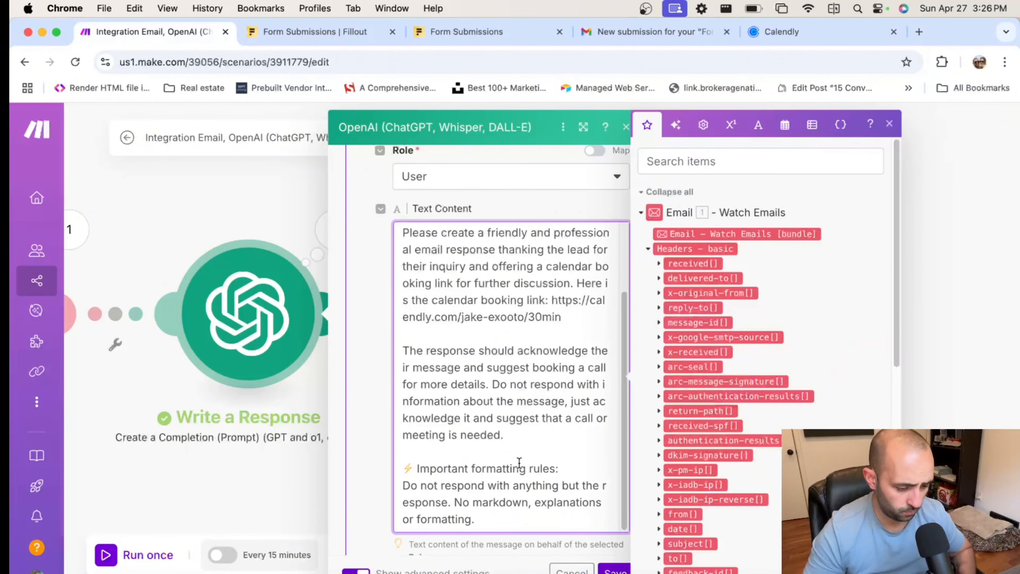
key(Return)
key(Return)
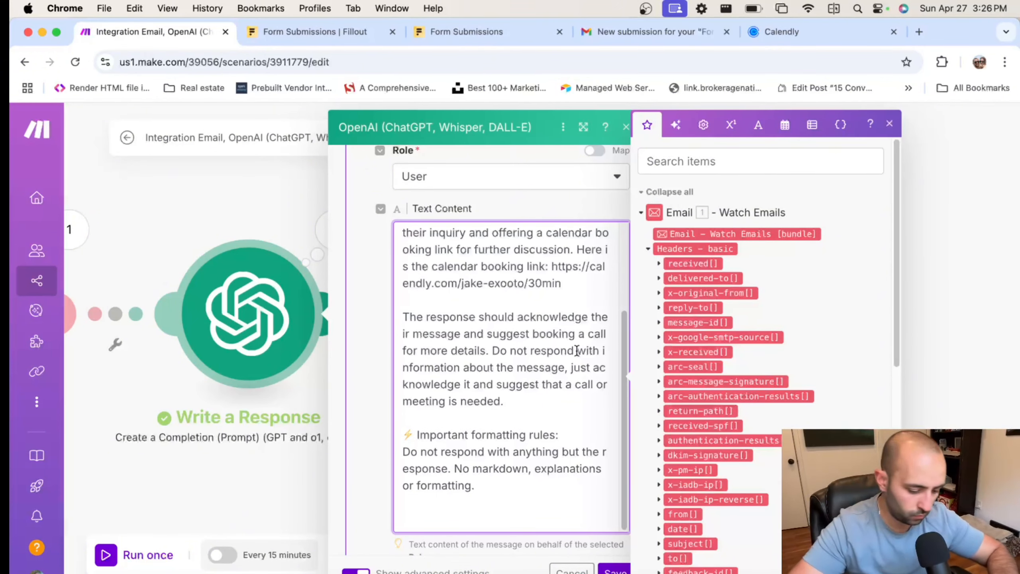
text(Write )
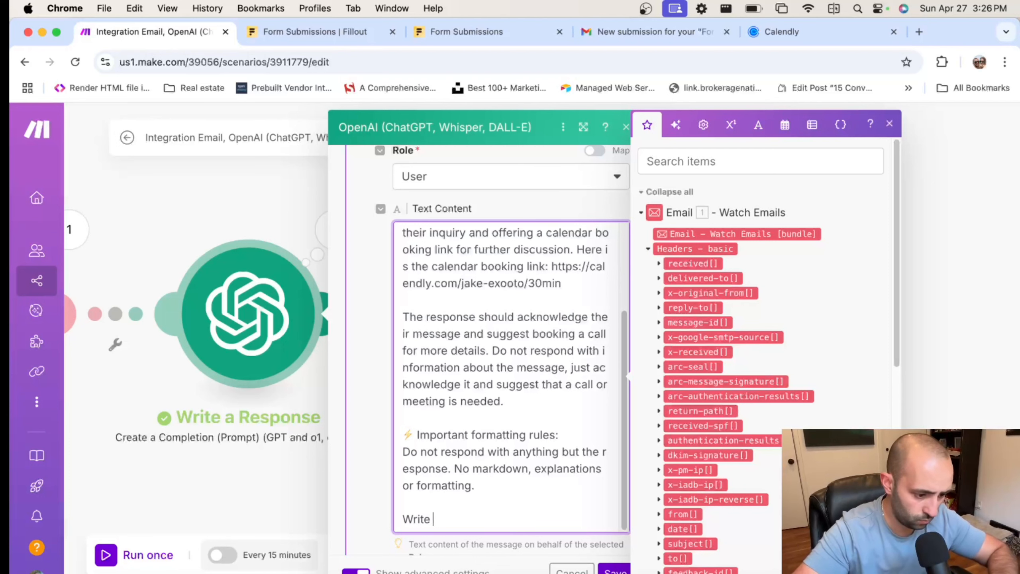
text(an email for)
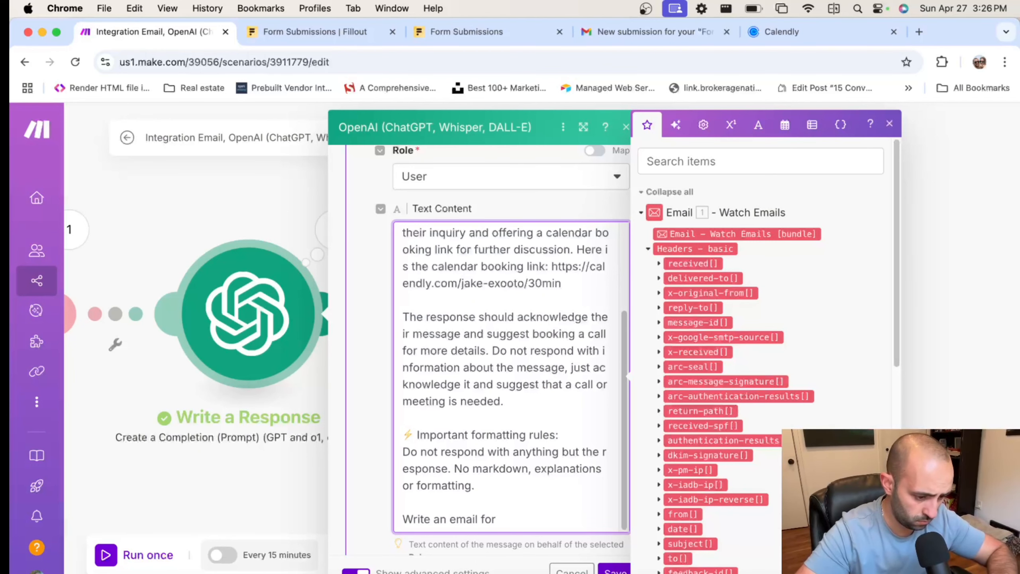
key(shift+super+Left)
key(BackSpace)
key(BackSpace)
key(BackSpace)
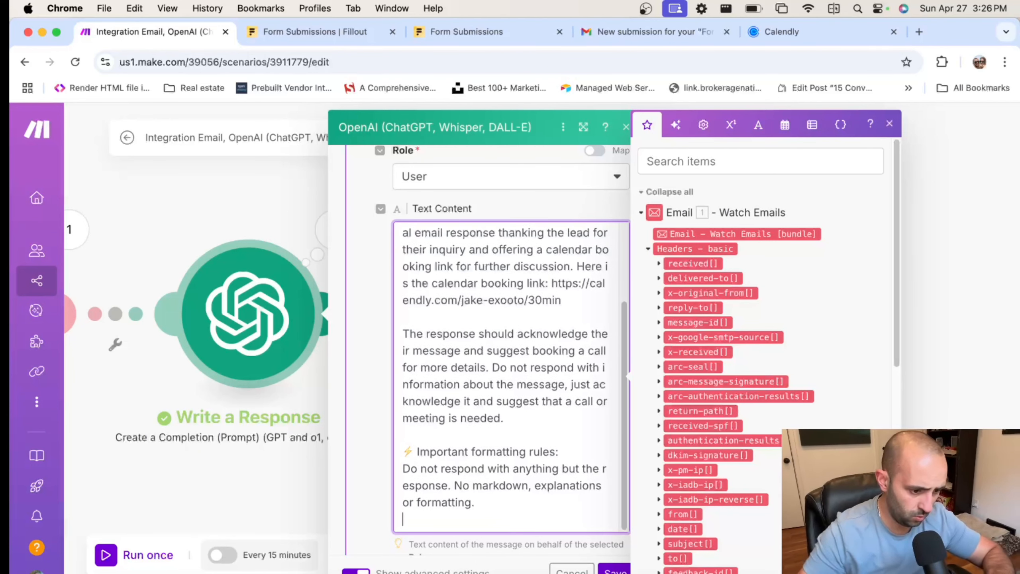
Close the mapping panel and the Write a Response settings without changes
scroll(576, 320, up, 3)
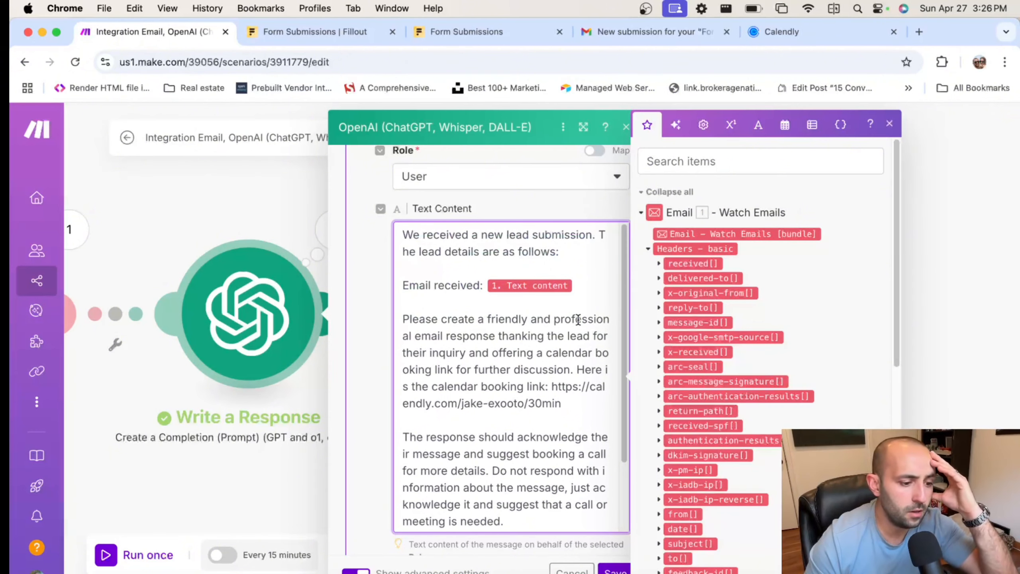
scroll(578, 320, down, 3)
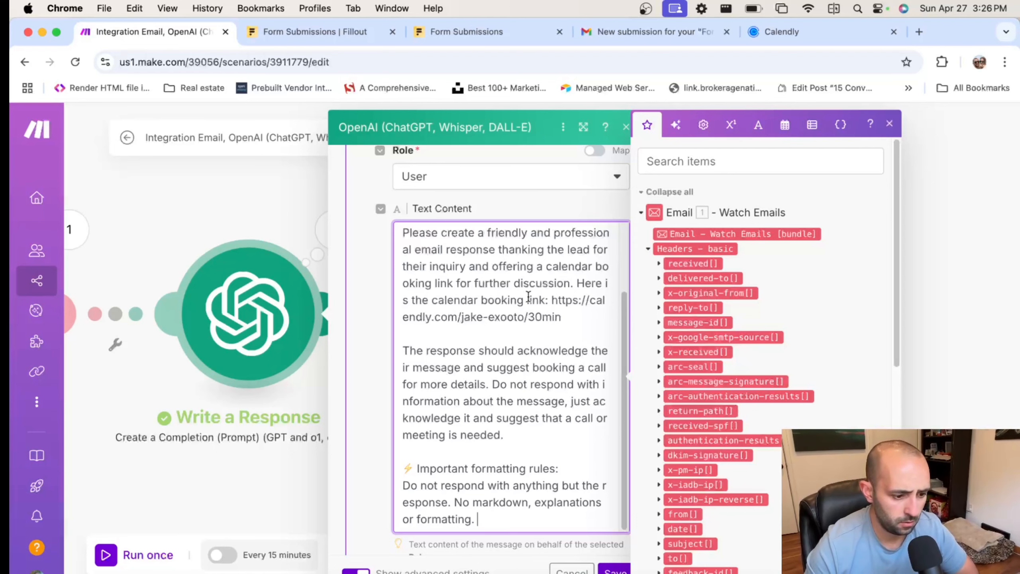
scroll(542, 440, down, 5)
scroll(471, 440, down, 5)
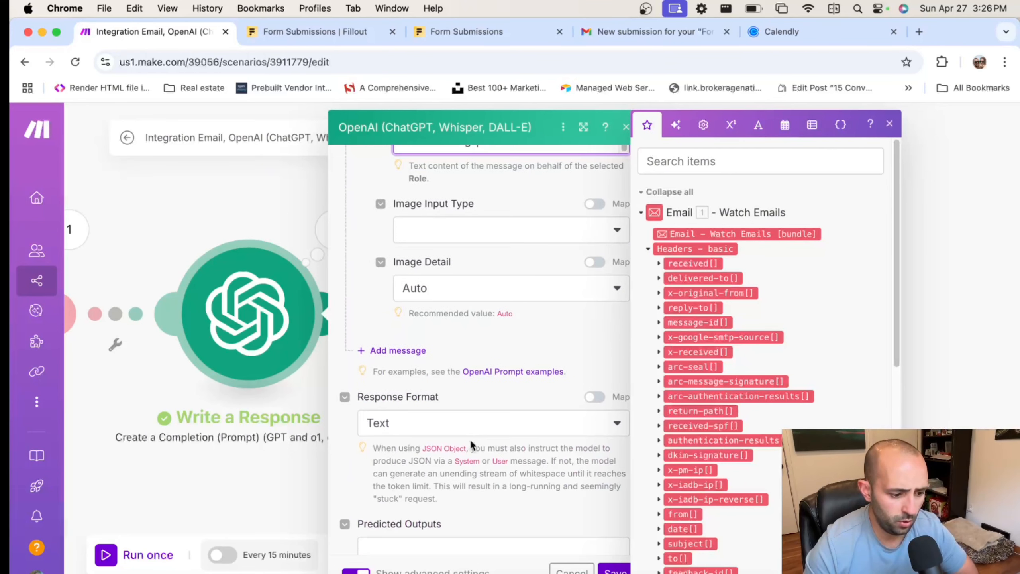
scroll(470, 438, up, 3)
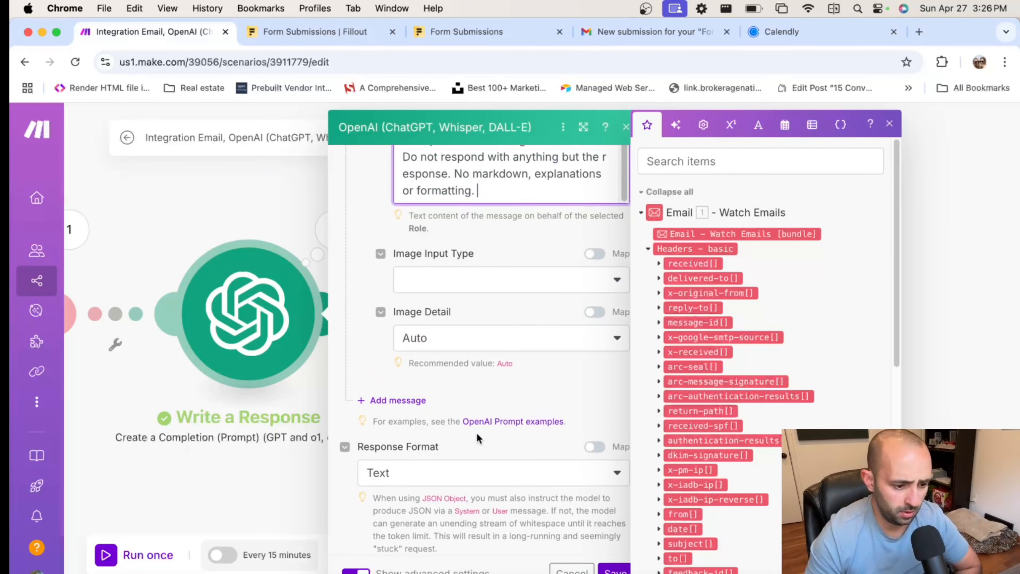
click(889, 125)
click(707, 200)
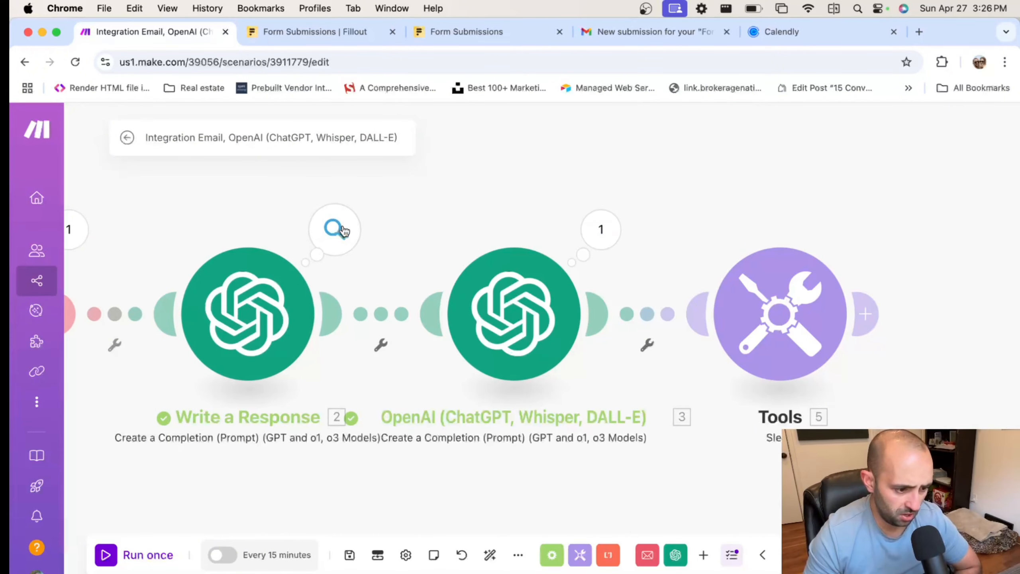
Copy the generated sample email reply from Write a Response's output
click(336, 228)
click(438, 389)
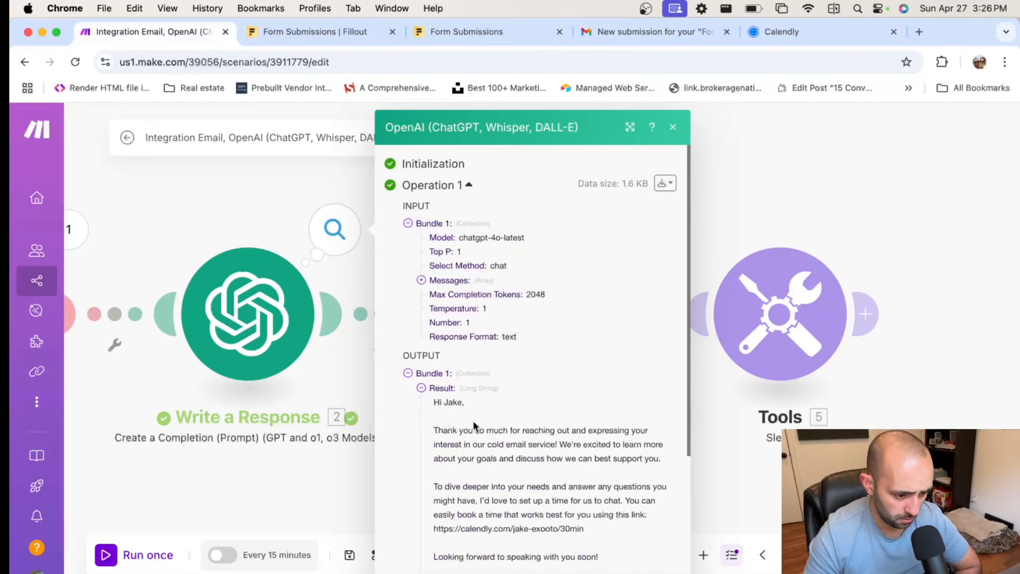
scroll(438, 392, down, 1)
drag(434, 394, 638, 542)
scroll(623, 519, down, 5)
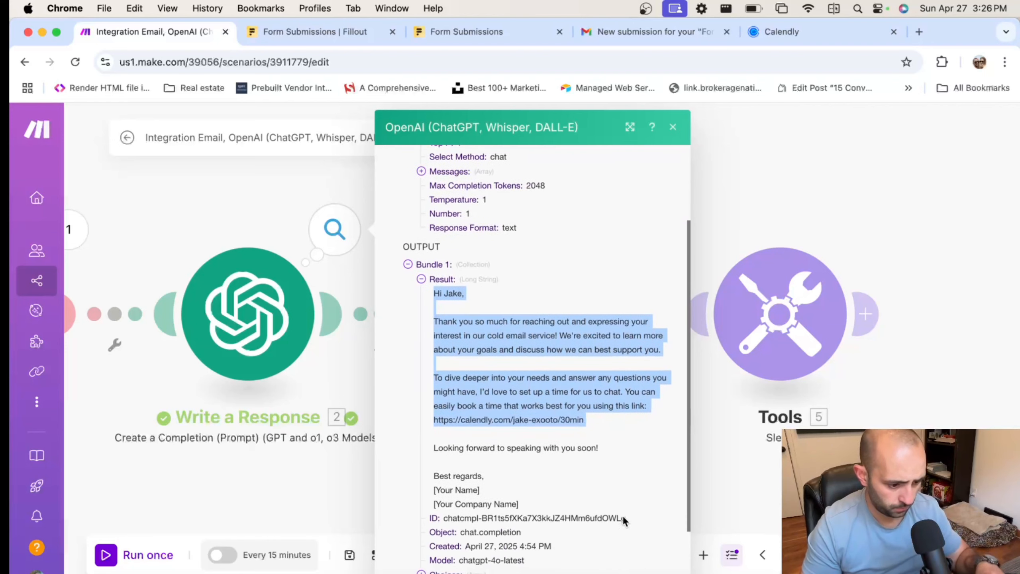
drag(551, 503, 550, 505)
key(super+c)
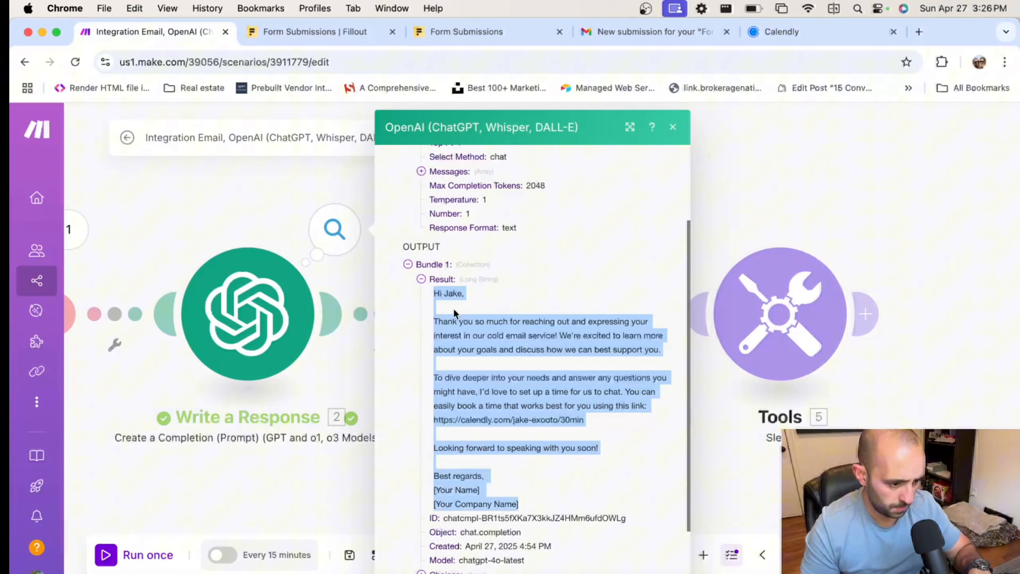
Add a third message, Message 3, below the User message in Write a Response's prompt
click(300, 212)
click(255, 334)
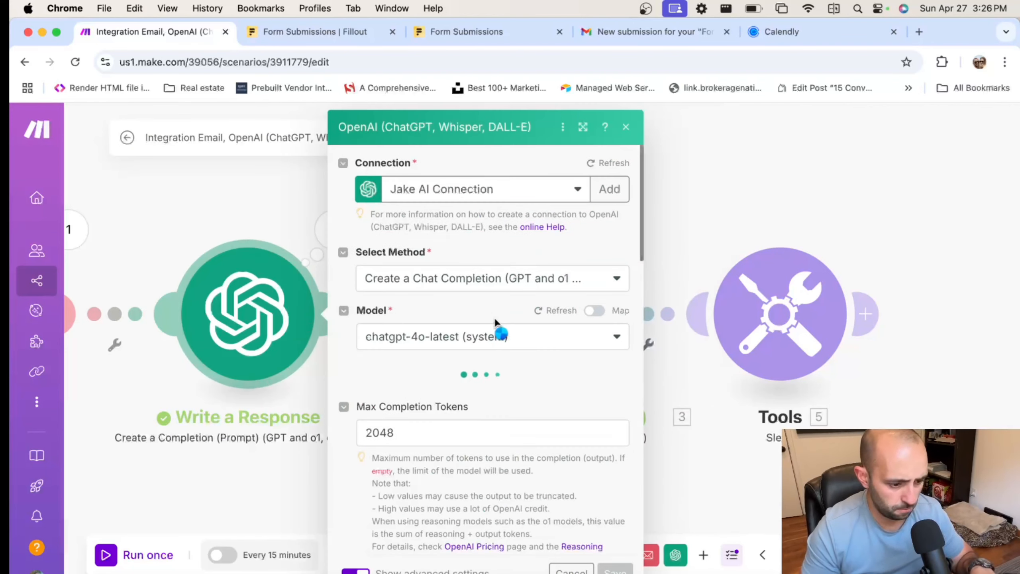
scroll(502, 362, down, 5)
scroll(511, 393, down, 10)
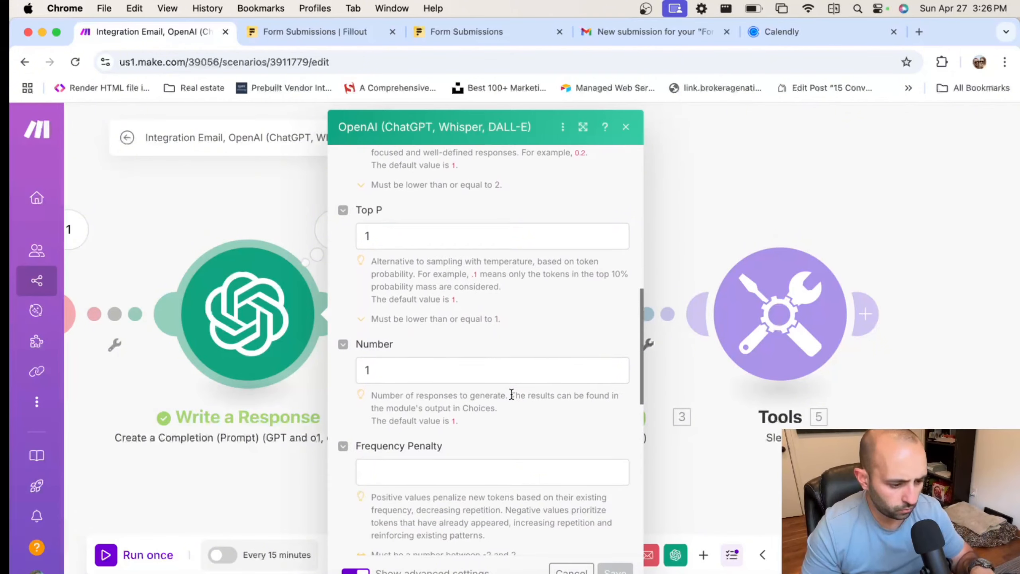
scroll(512, 395, down, 3)
scroll(510, 393, up, 10)
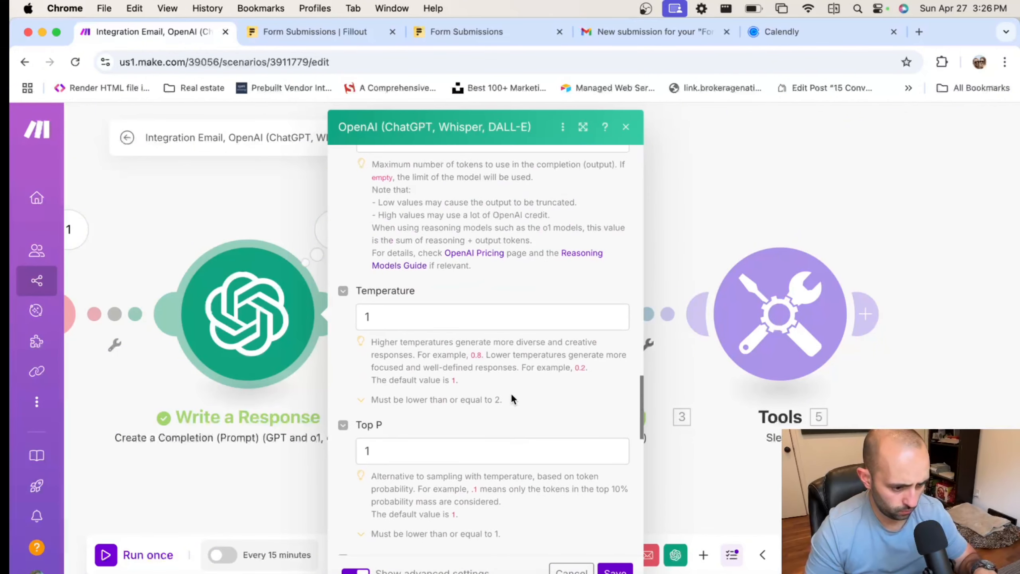
scroll(512, 396, up, 10)
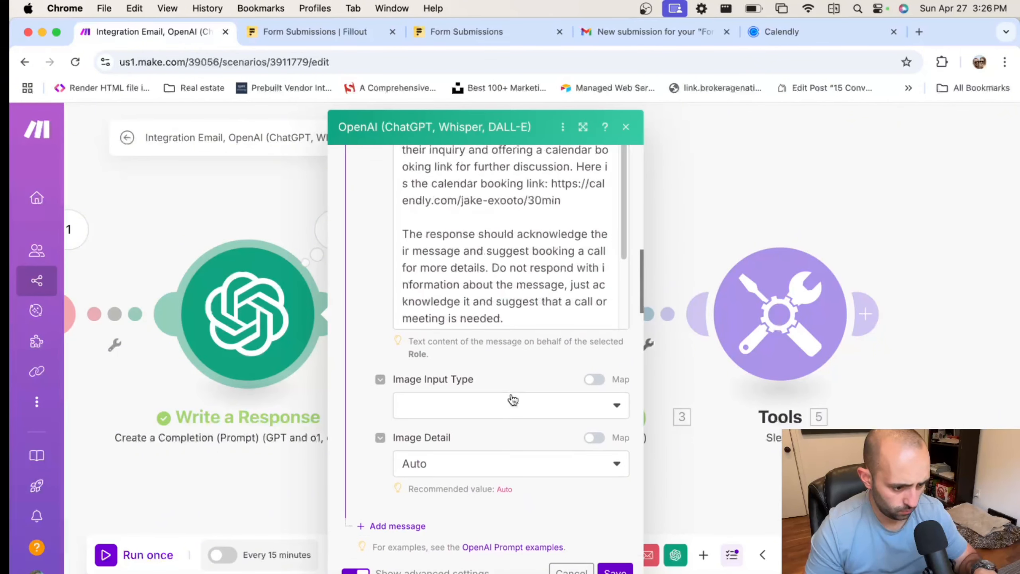
scroll(513, 400, down, 1)
scroll(506, 385, up, 10)
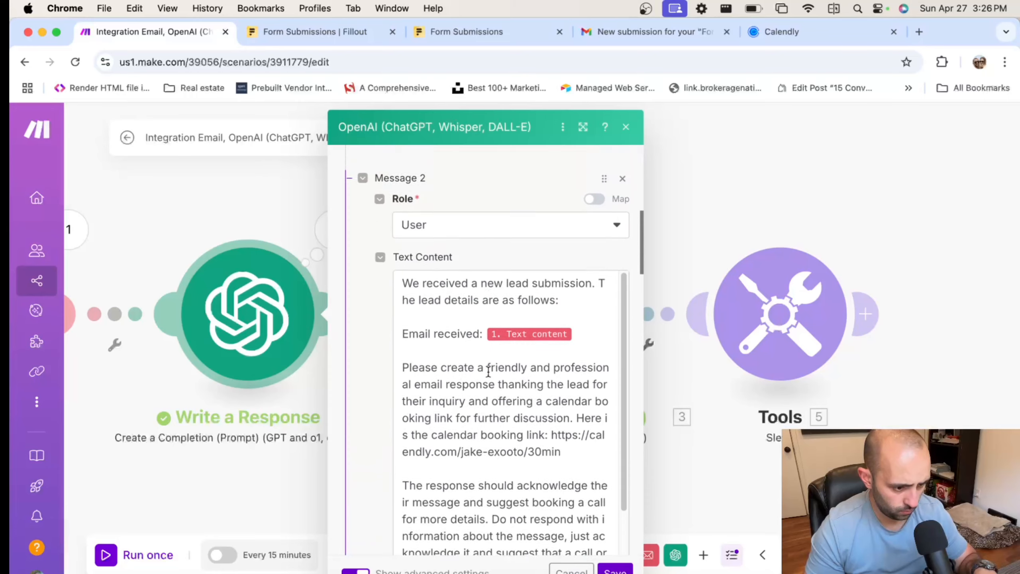
scroll(488, 372, down, 10)
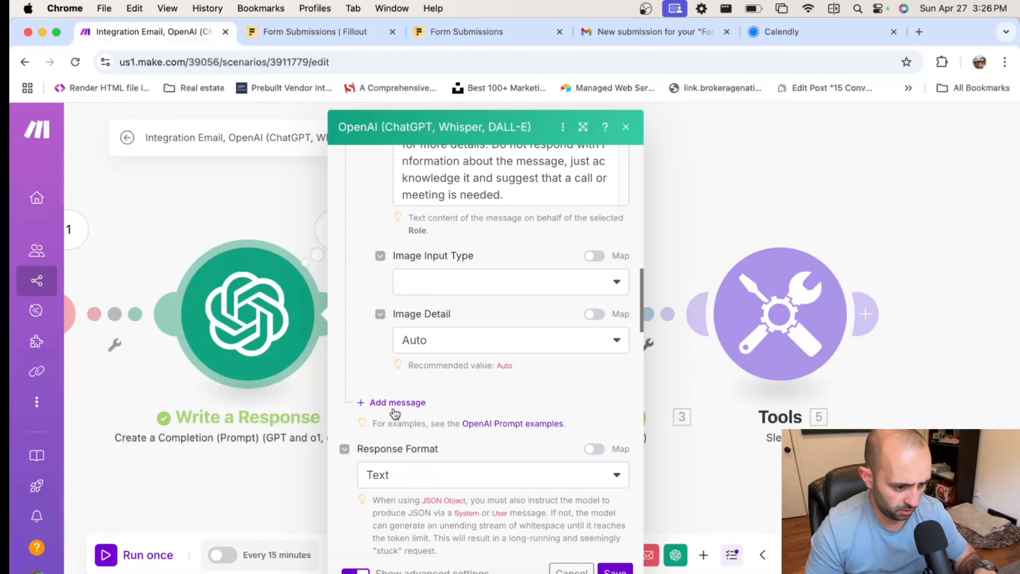
click(395, 409)
Set Message 3's role to User and paste the copied email reply as its content
click(432, 448)
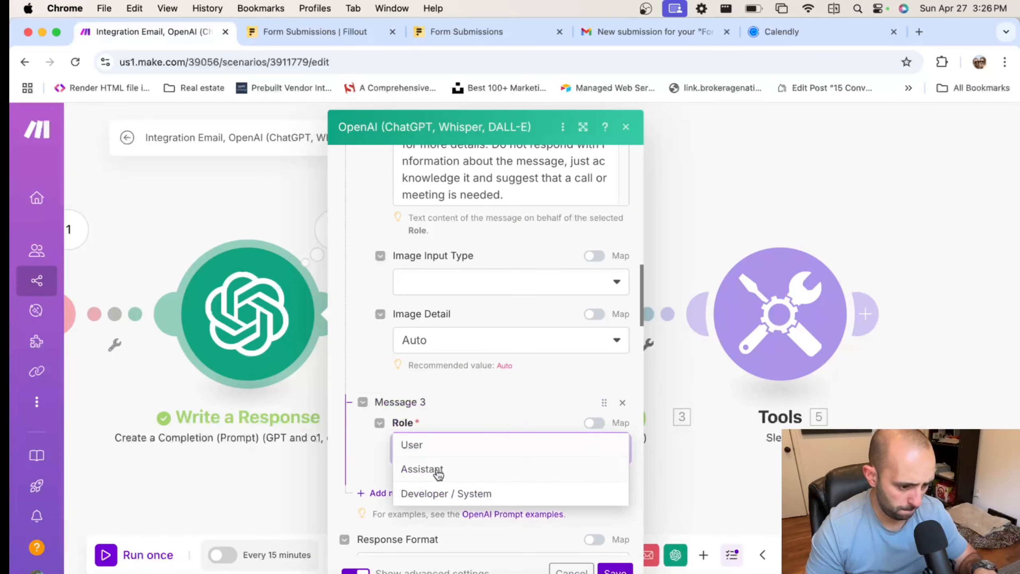
click(416, 444)
scroll(498, 393, down, 4)
click(462, 330)
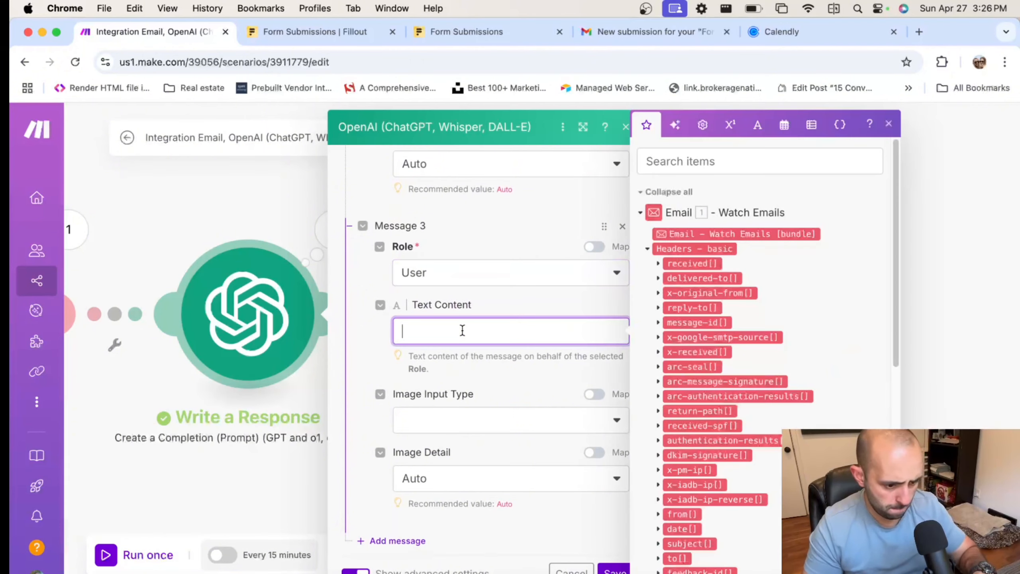
key(cmd+v)
Replace the Best regards placeholder sign-off with 'Cheers,', the sender's first name and JB Automations
scroll(441, 401, up, 5)
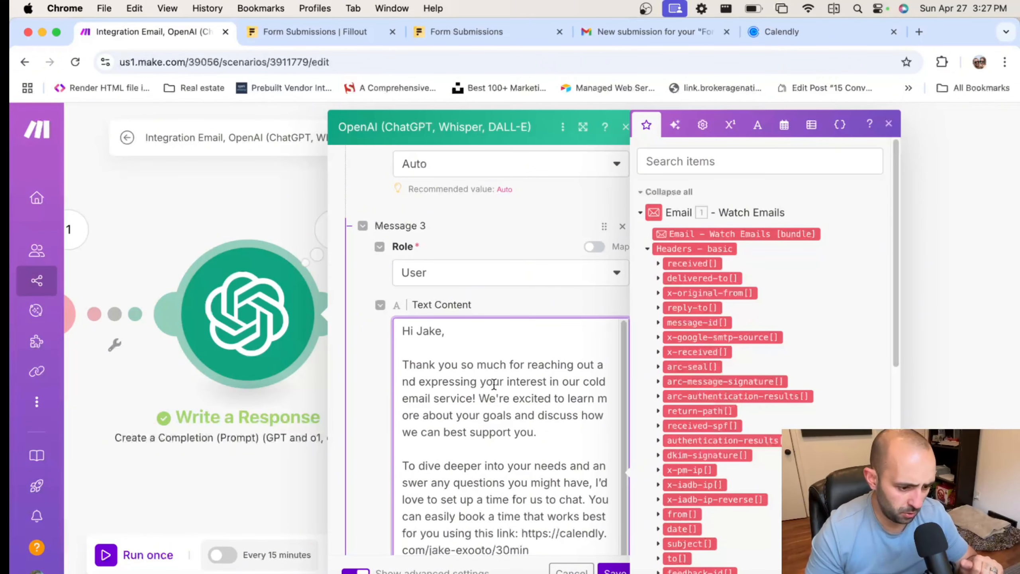
scroll(548, 405, down, 2)
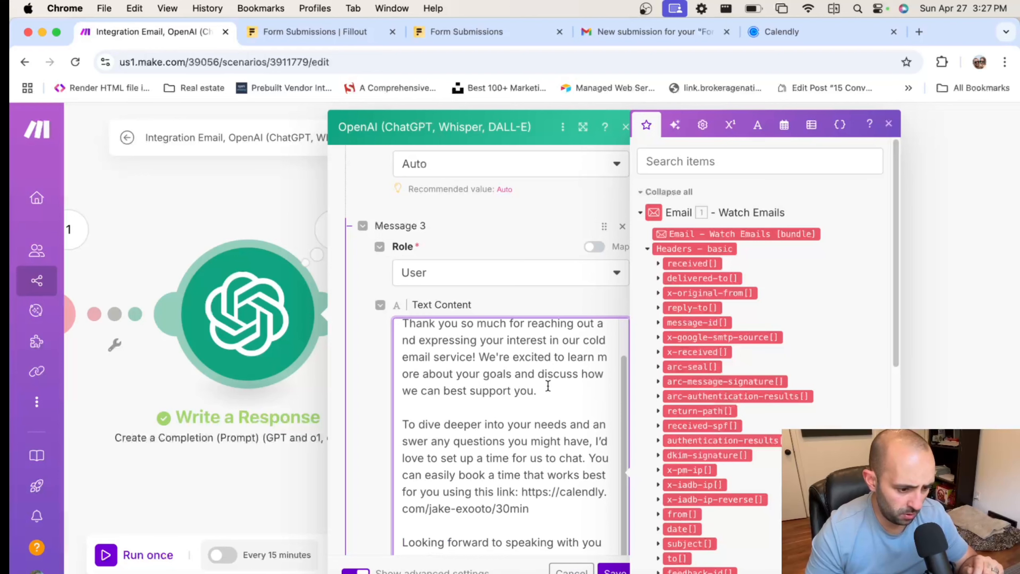
scroll(509, 382, down, 1)
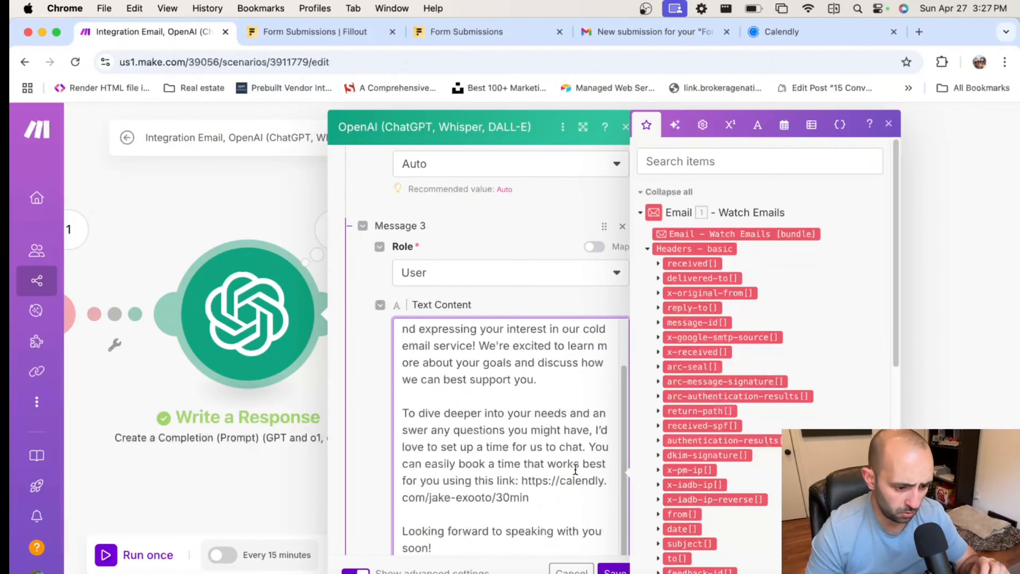
scroll(577, 432, down, 3)
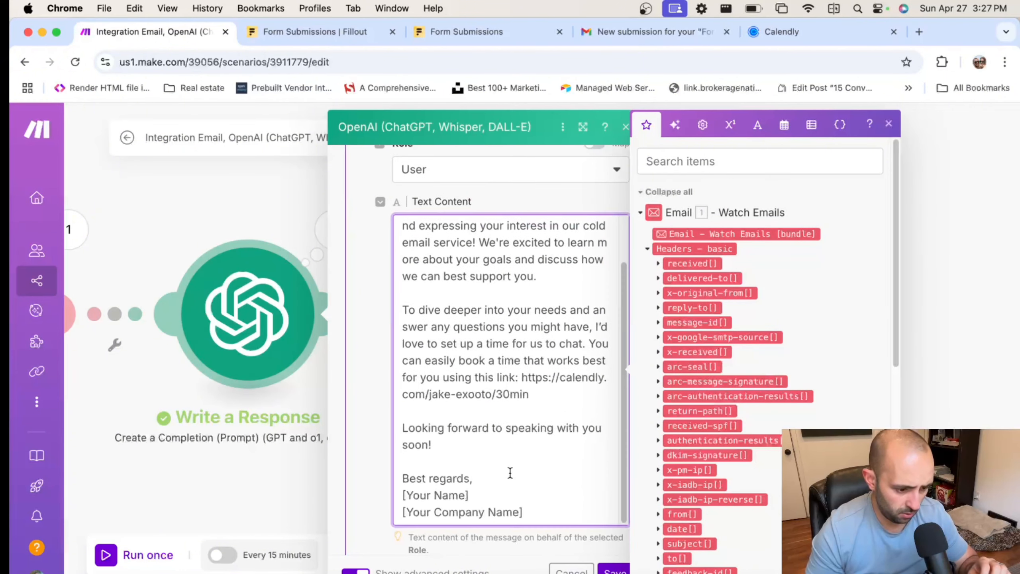
drag(487, 493, 402, 478)
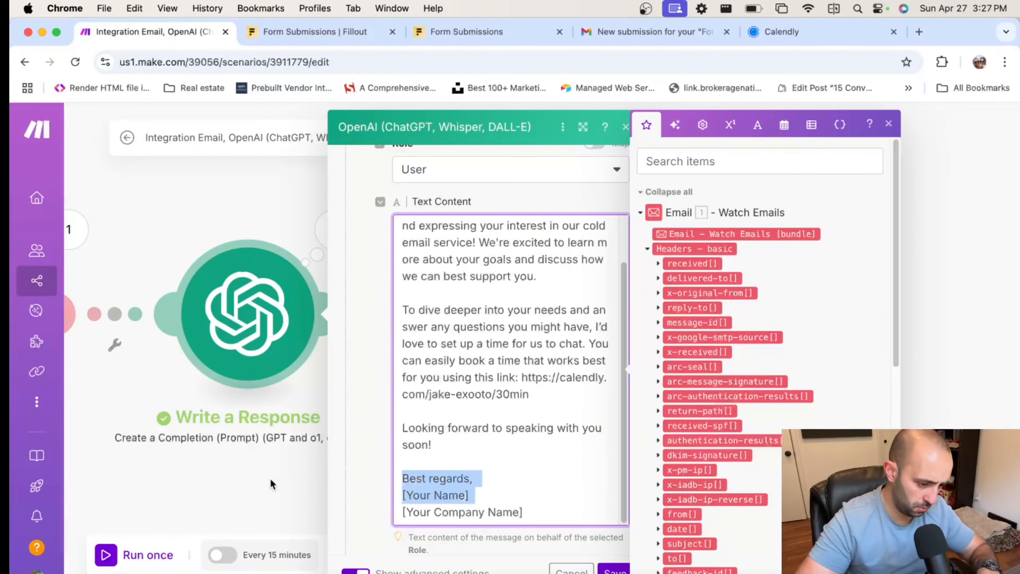
text(C)
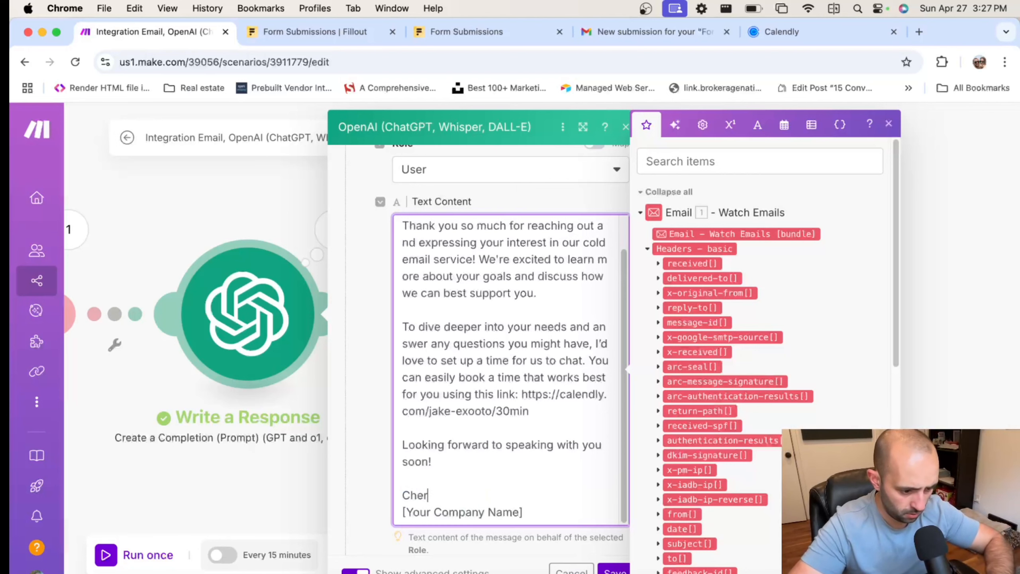
text(heers,)
key(Return)
text(Jake)
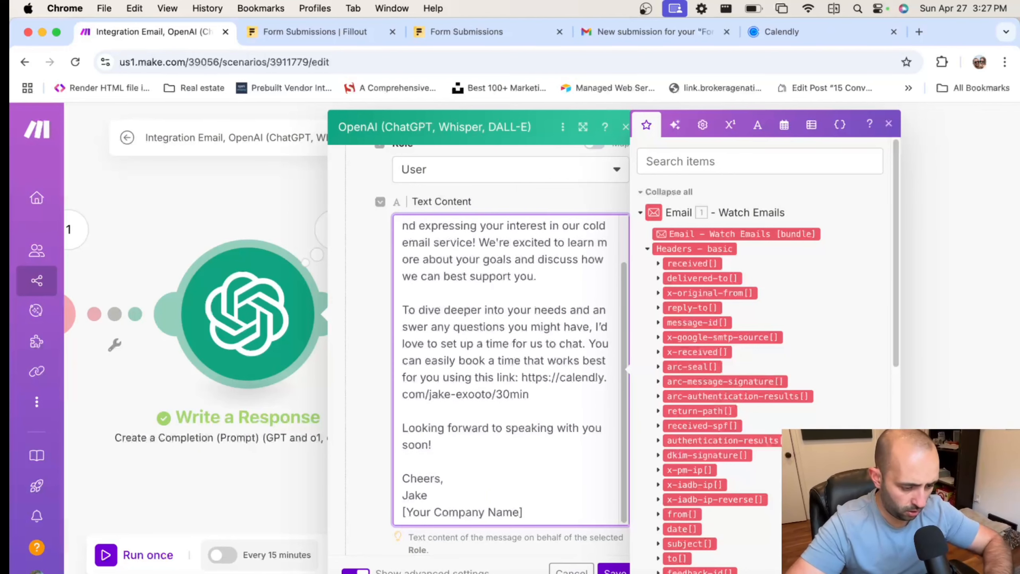
drag(546, 508, 351, 501)
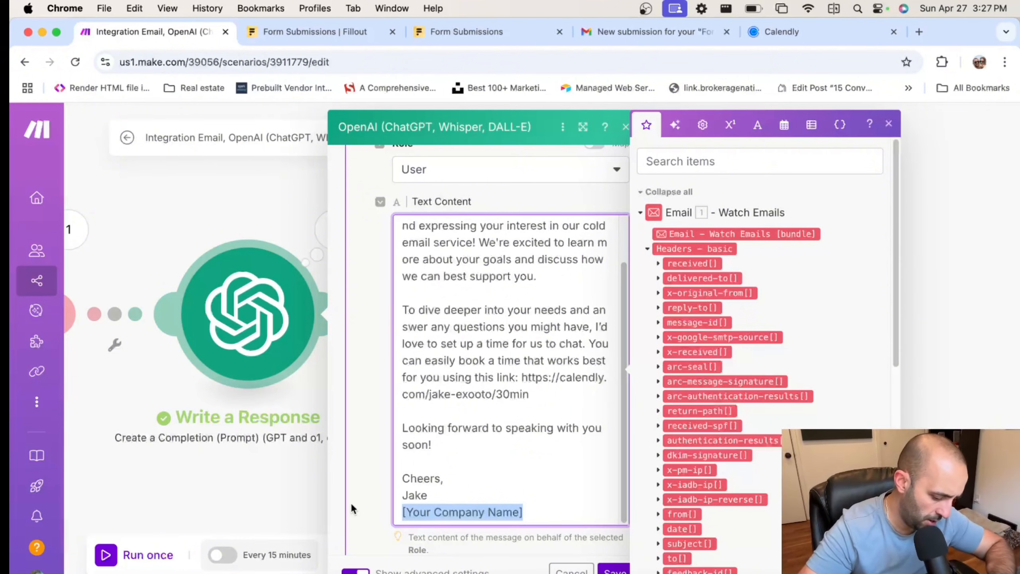
text(JB Automations)
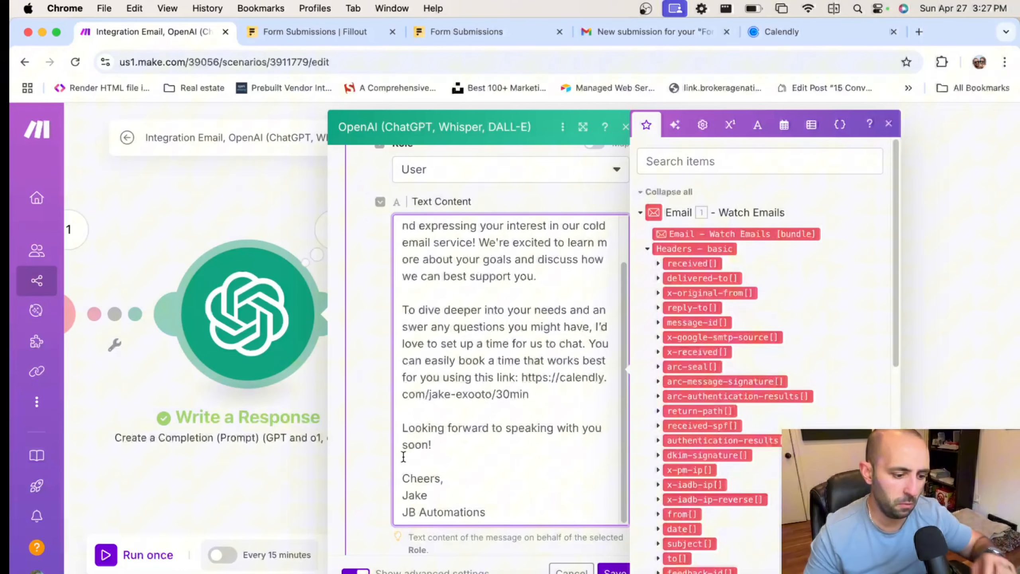
scroll(447, 458, down, 2)
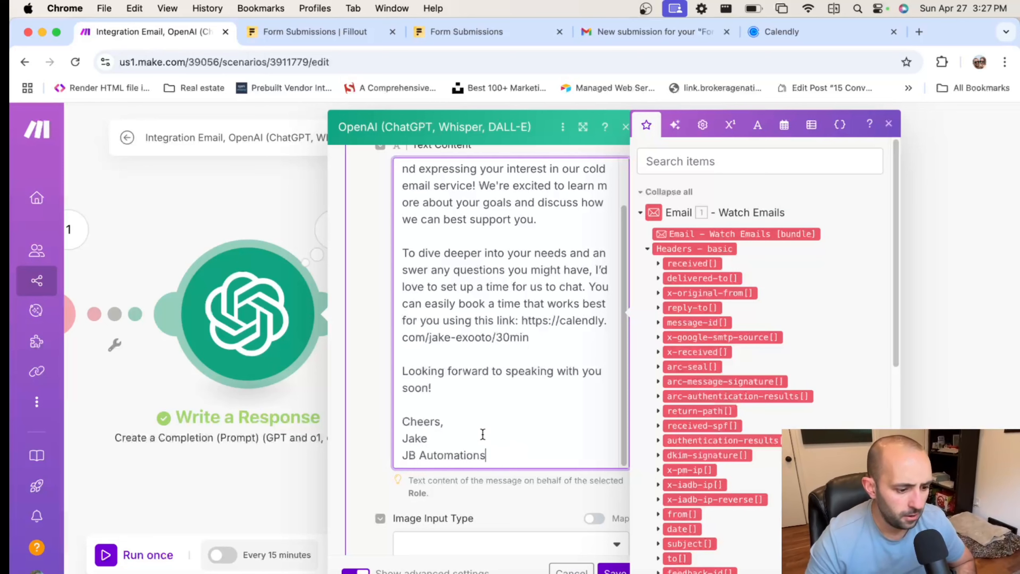
scroll(502, 429, up, 1)
scroll(492, 426, down, 2)
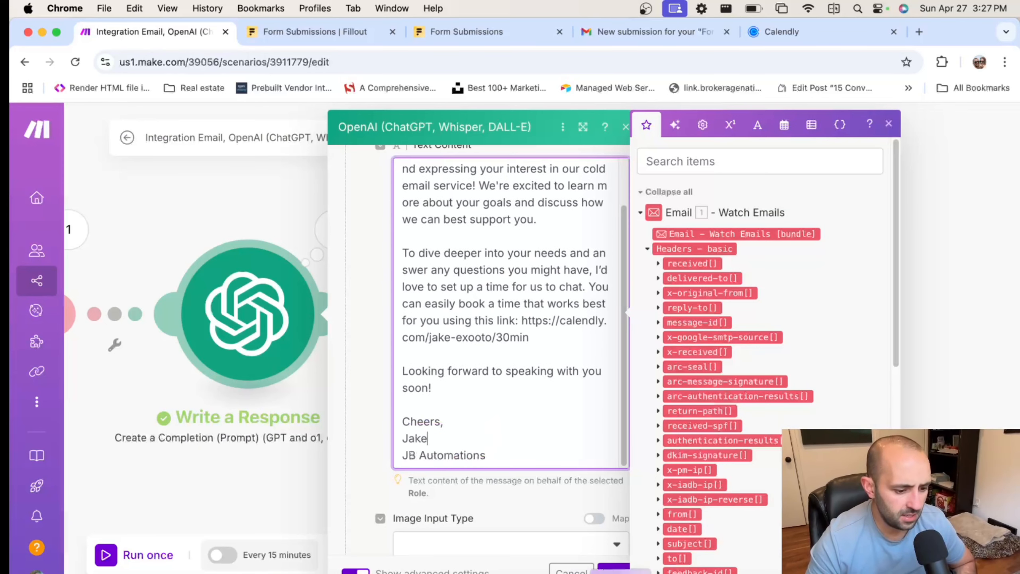
click(614, 571)
Save and run the scenario once, then bring up the email trigger's choose-where-to-start options
click(348, 556)
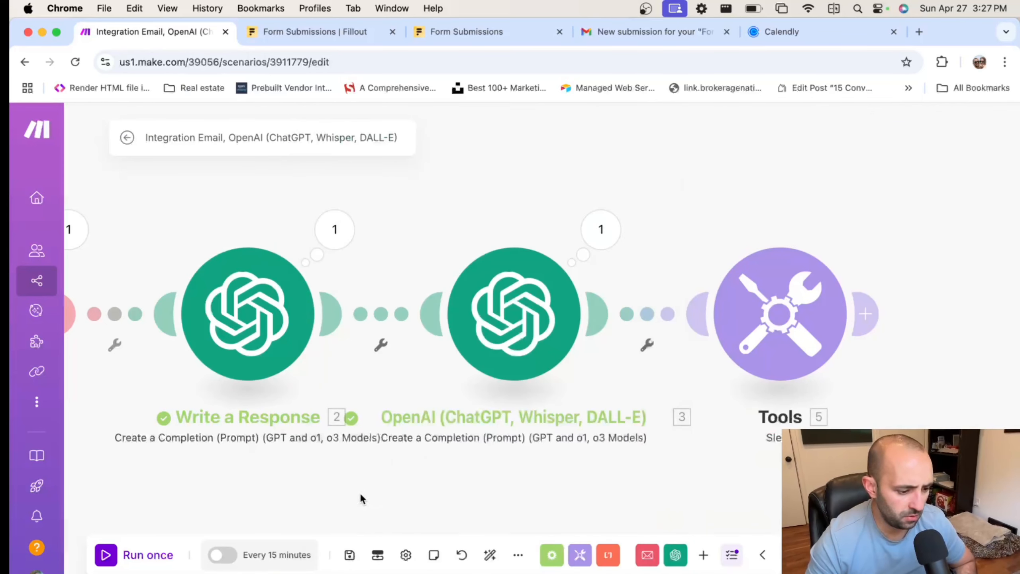
click(125, 556)
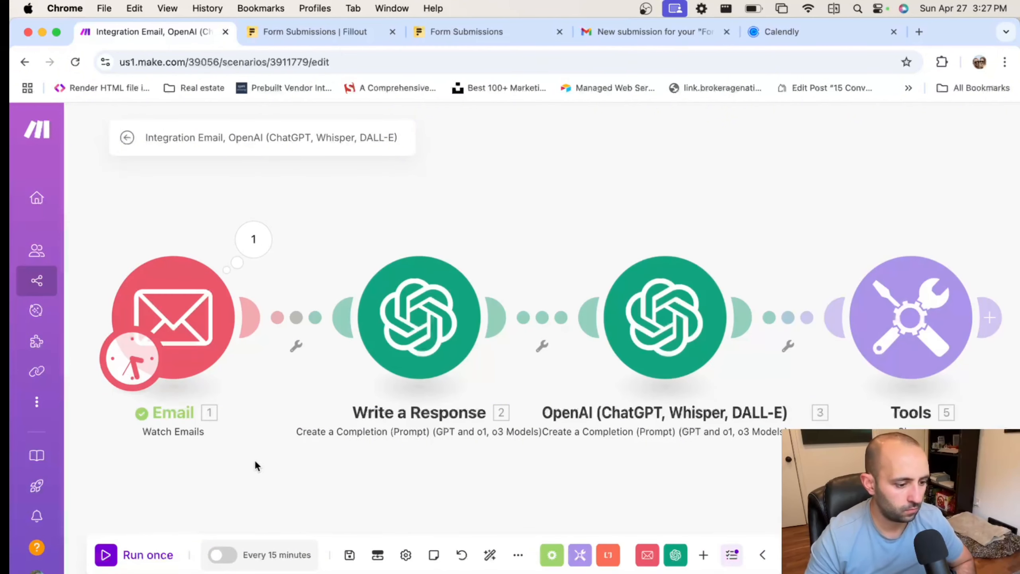
click(251, 241)
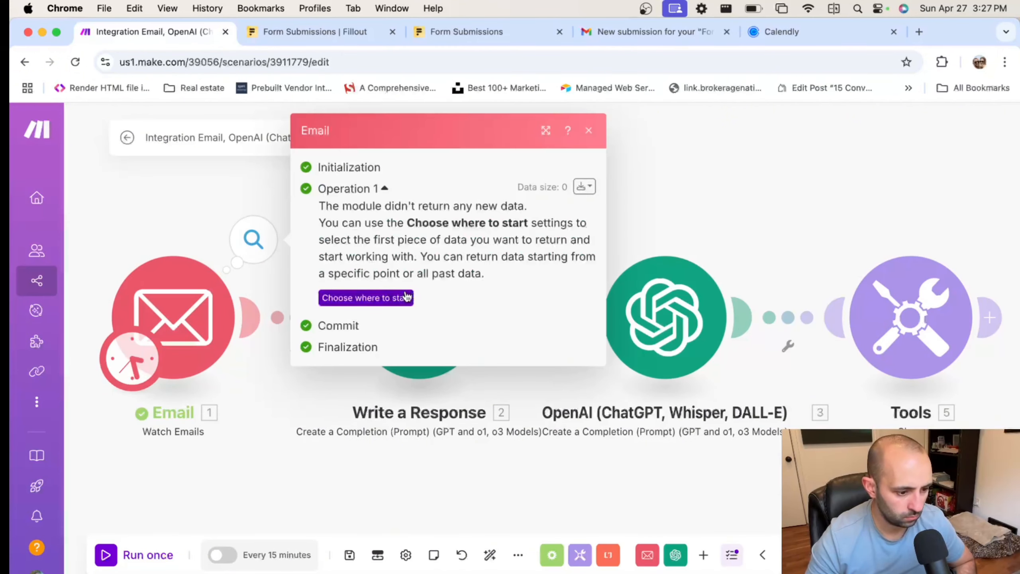
click(406, 297)
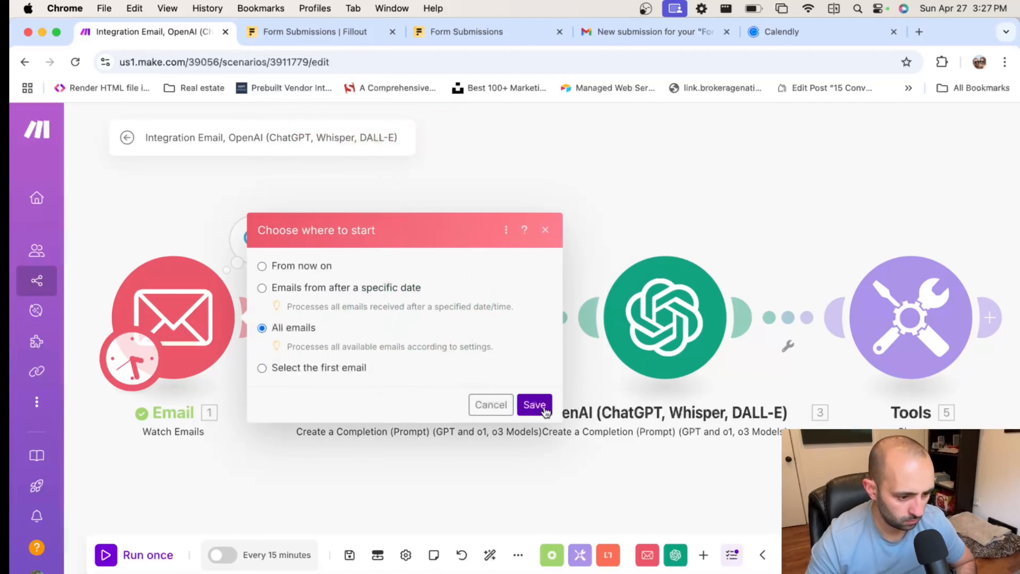
Start from All emails, rerun, and check the booking-link reply signed JB Automations
click(534, 404)
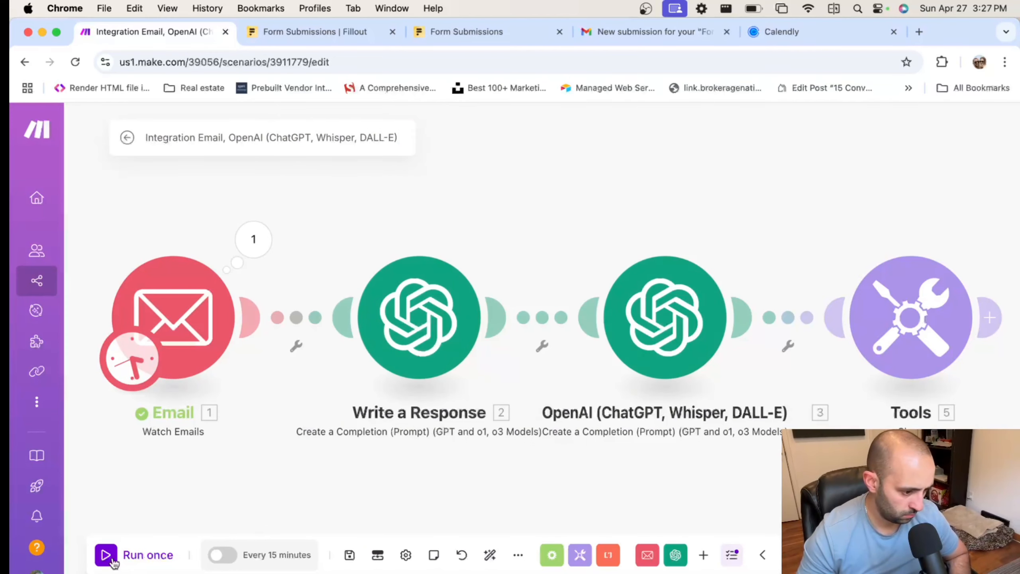
click(159, 554)
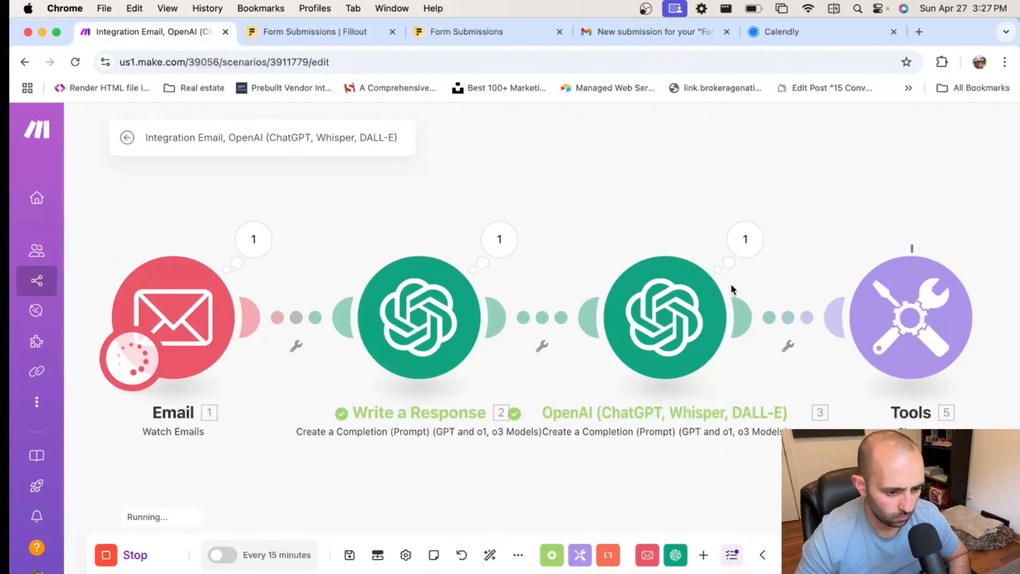
click(500, 239)
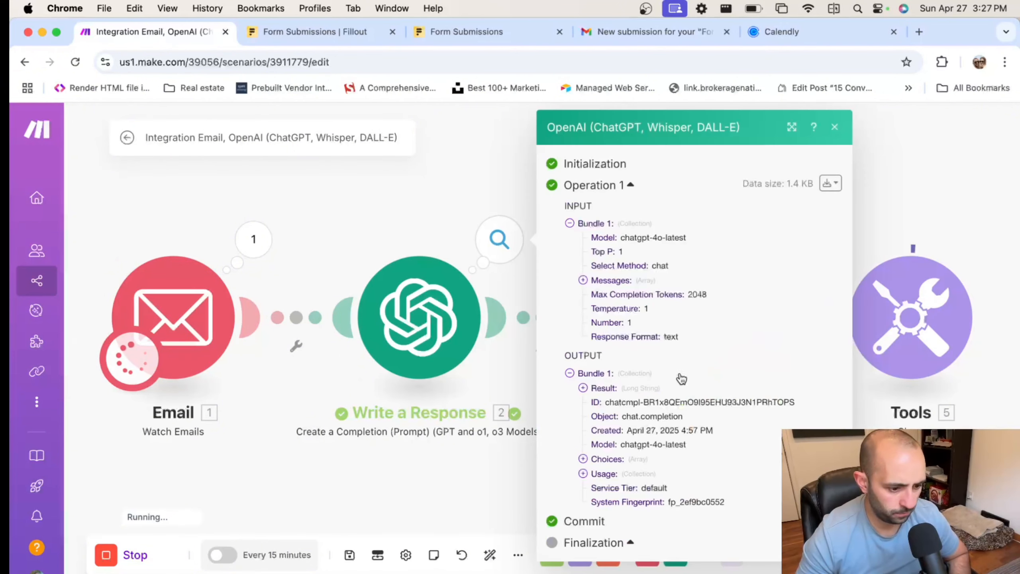
click(603, 387)
scroll(672, 412, down, 3)
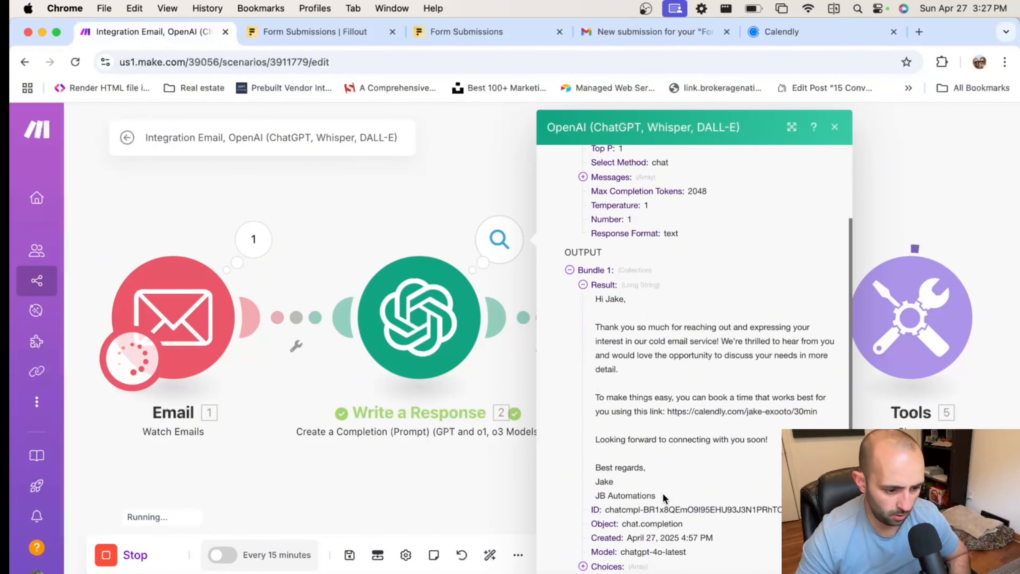
drag(661, 491, 579, 463)
drag(594, 326, 734, 401)
click(854, 365)
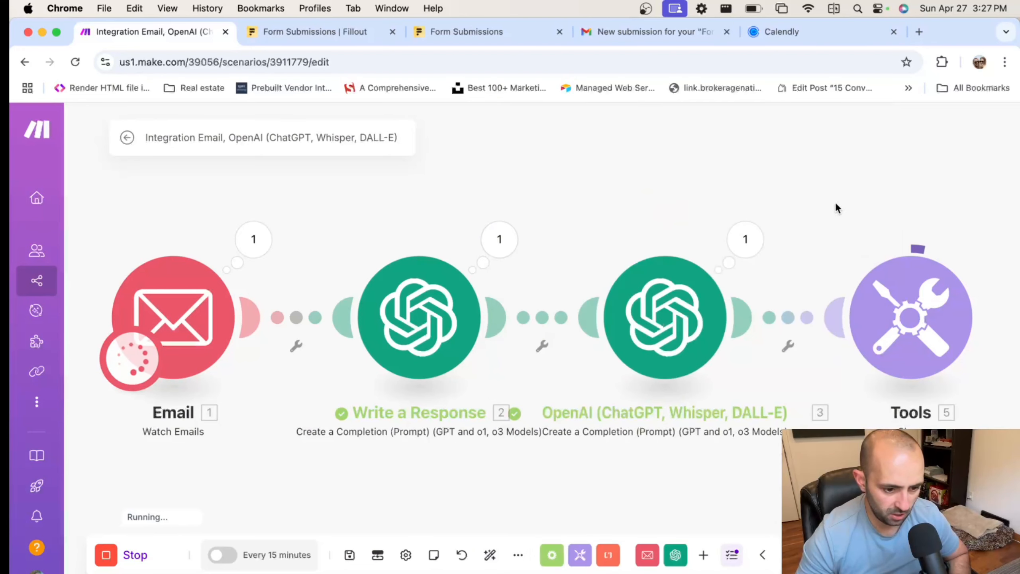
drag(835, 204, 749, 215)
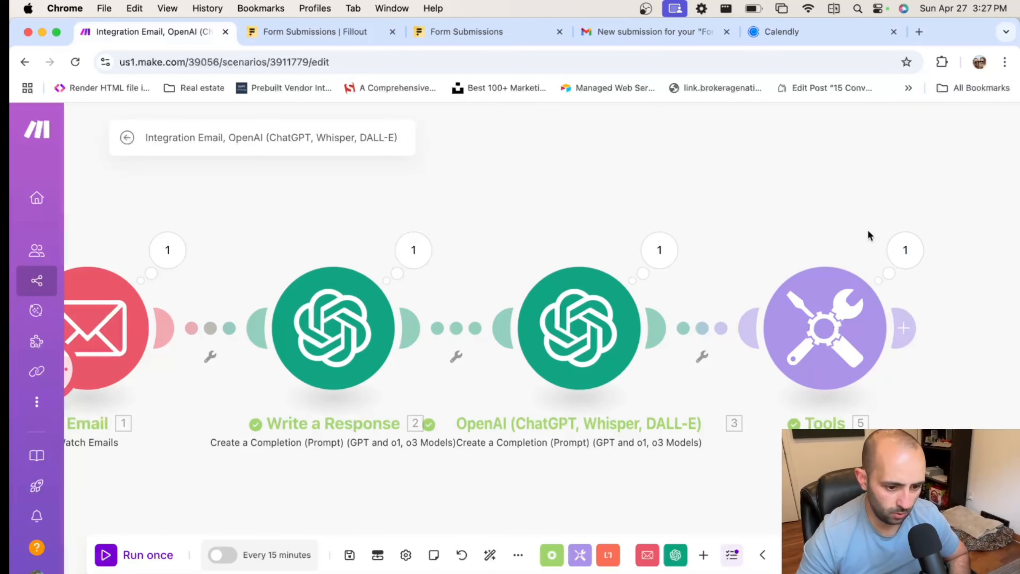
Add an Email 'Send an Email' module after Sleep with one recipient address slot
drag(765, 172, 697, 174)
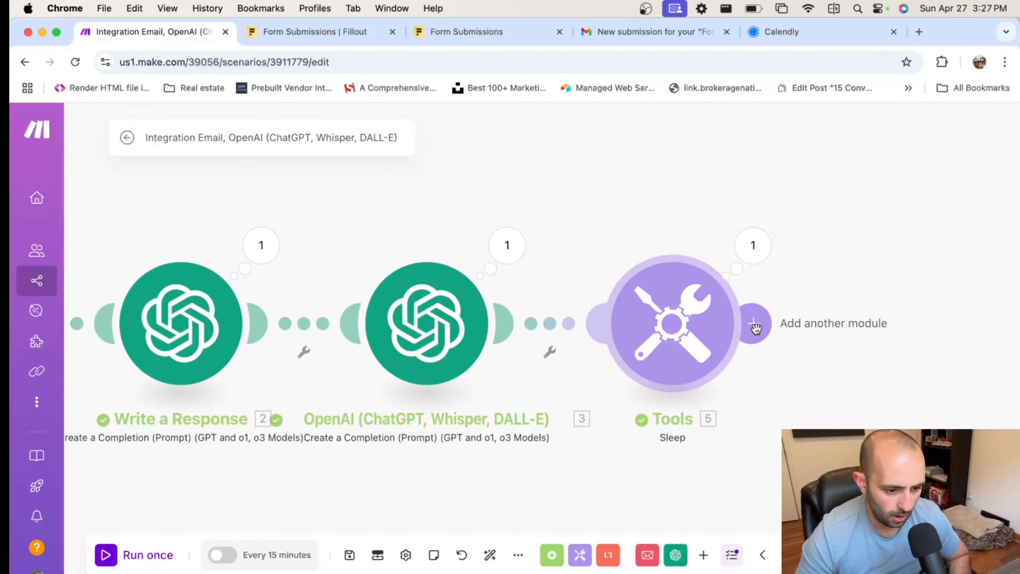
click(755, 325)
click(478, 202)
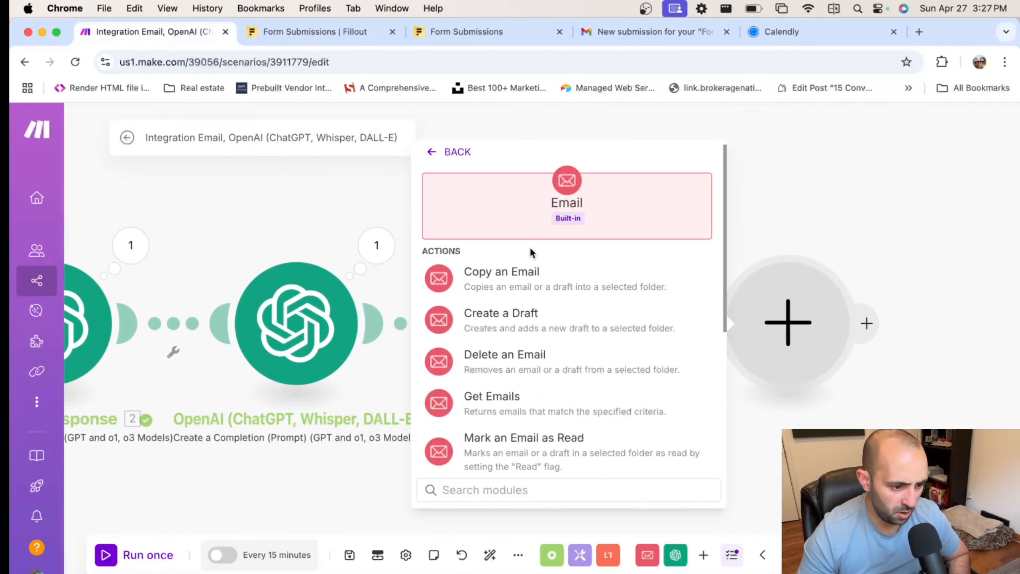
scroll(517, 299, down, 5)
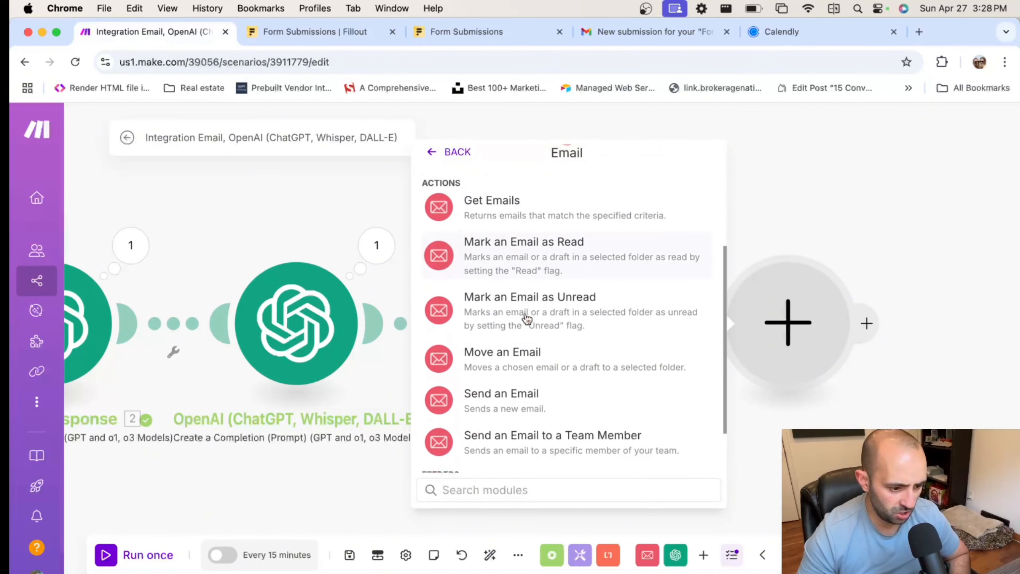
click(521, 361)
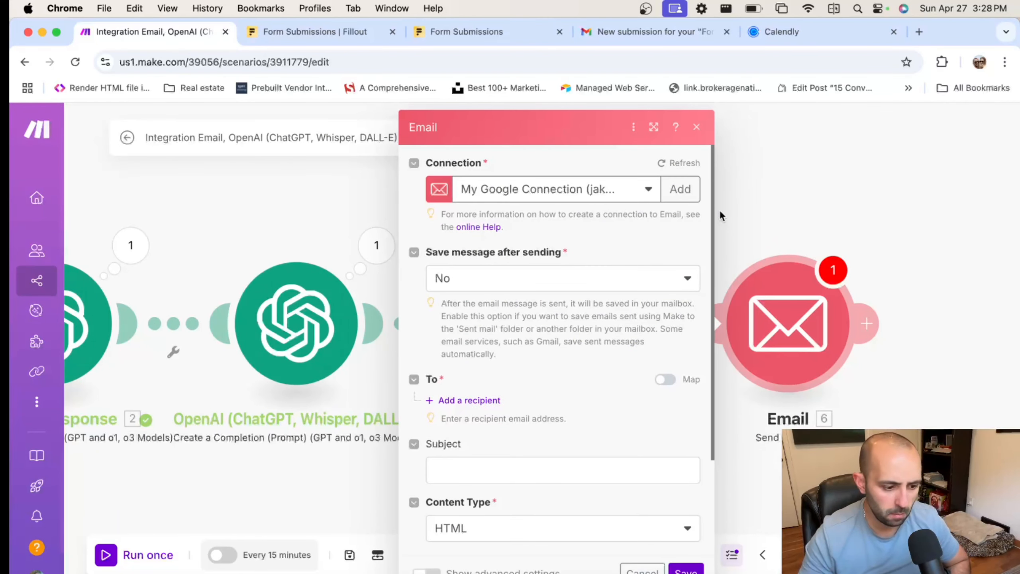
scroll(506, 280, down, 5)
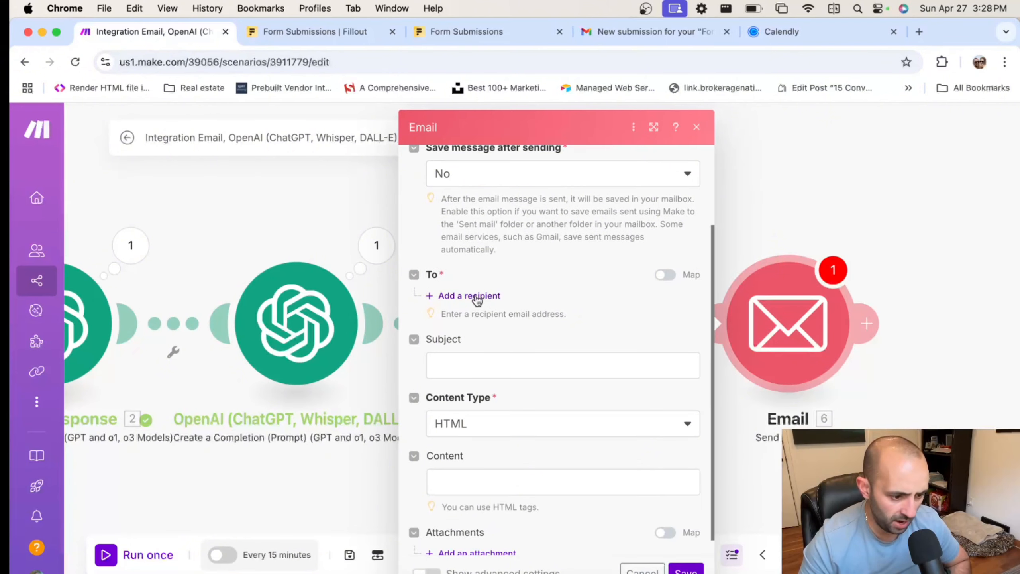
click(469, 298)
click(527, 330)
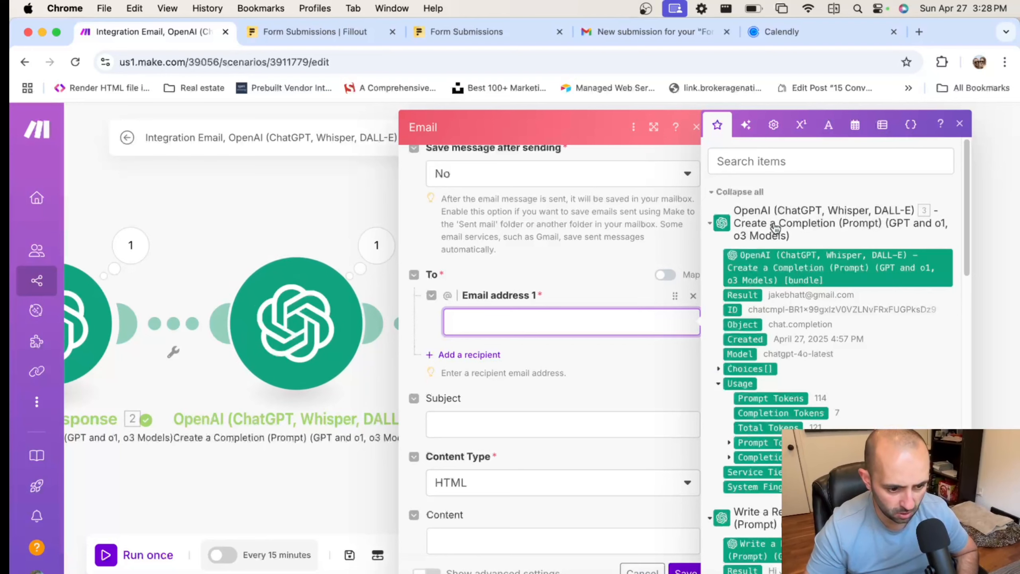
scroll(866, 315, down, 5)
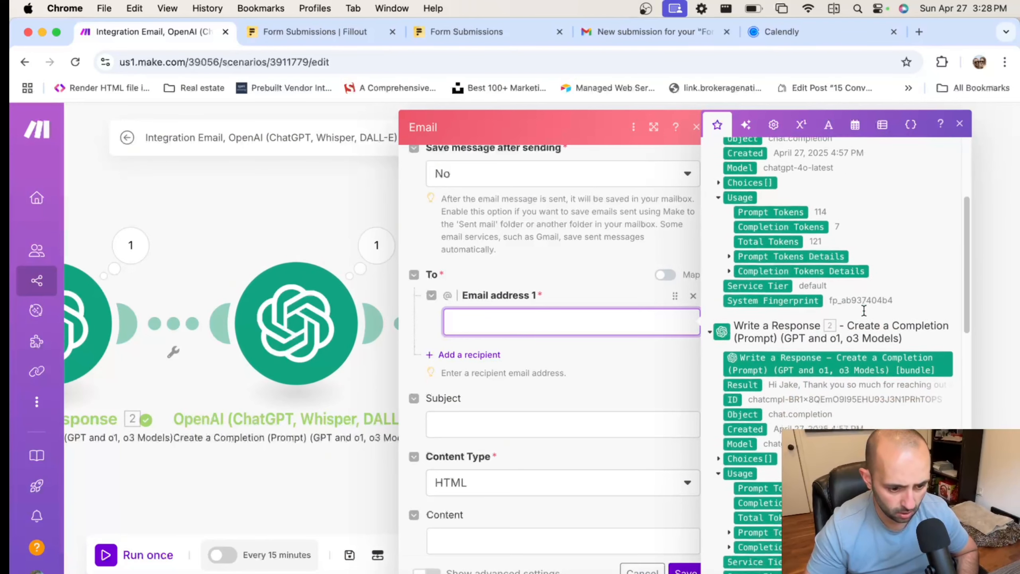
scroll(865, 317, down, 3)
scroll(866, 313, up, 8)
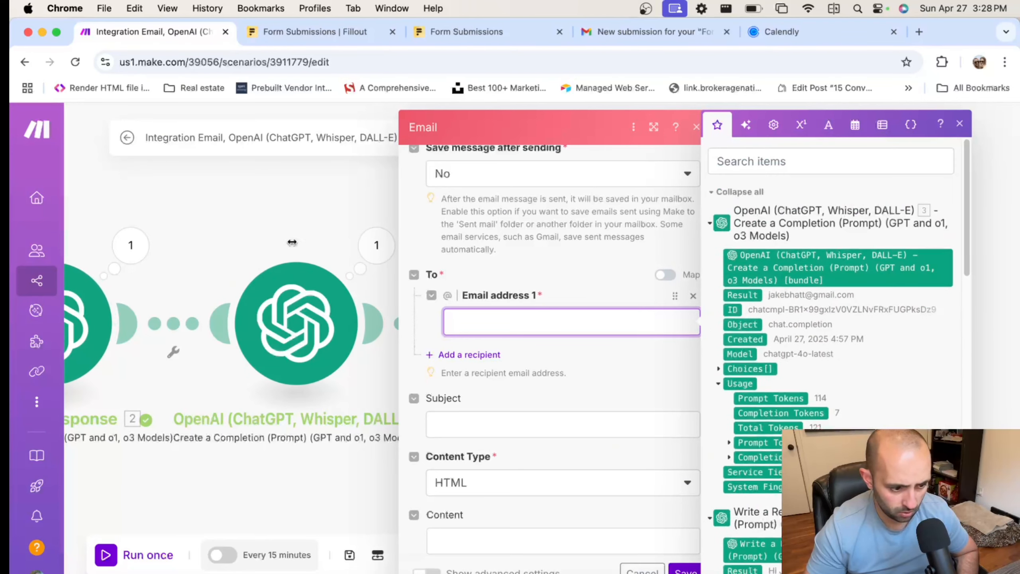
click(298, 317)
Rename the second OpenAI module to 'Extract email'
right_click(297, 318)
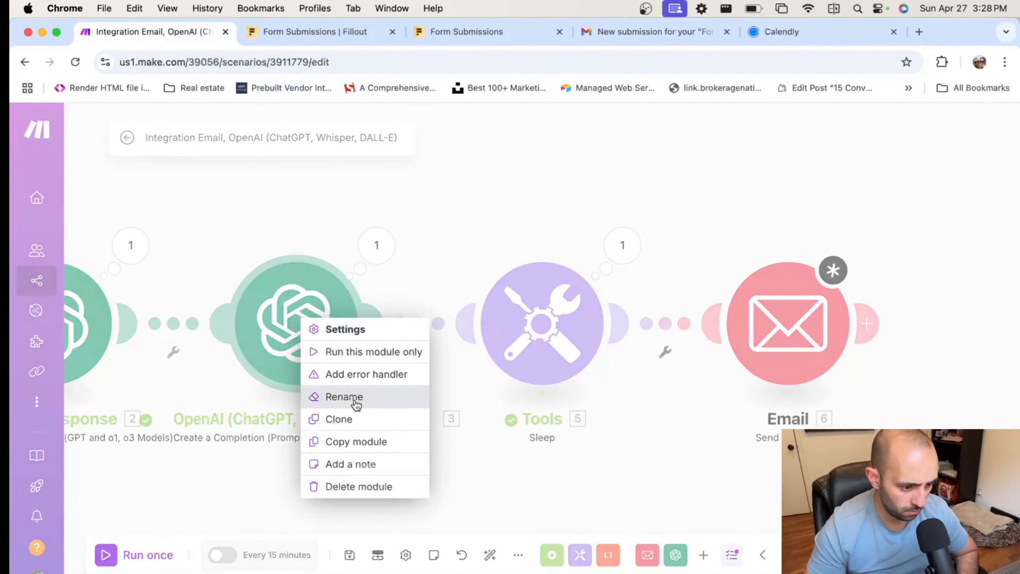
click(388, 397)
text(E)
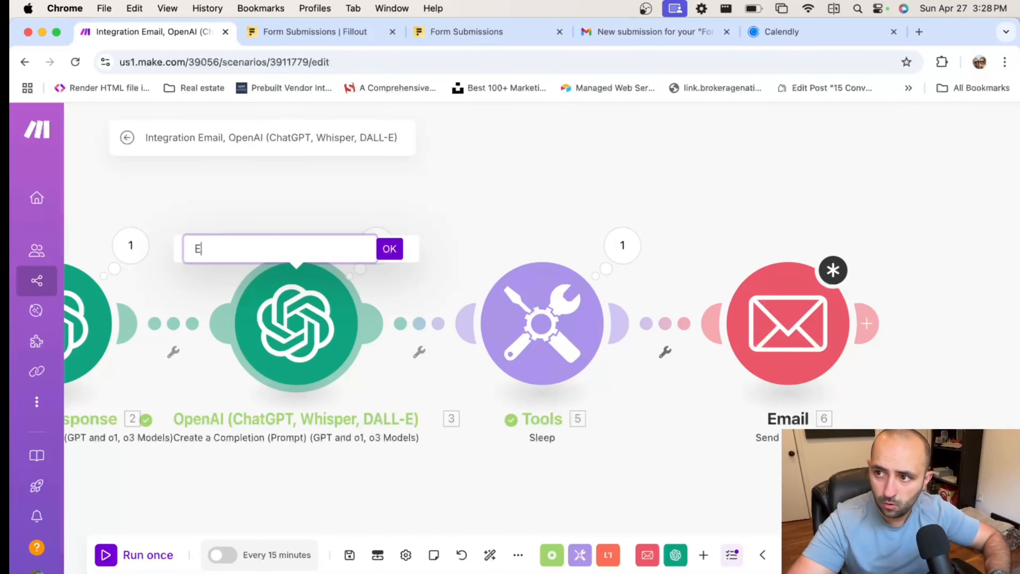
text(xtract )
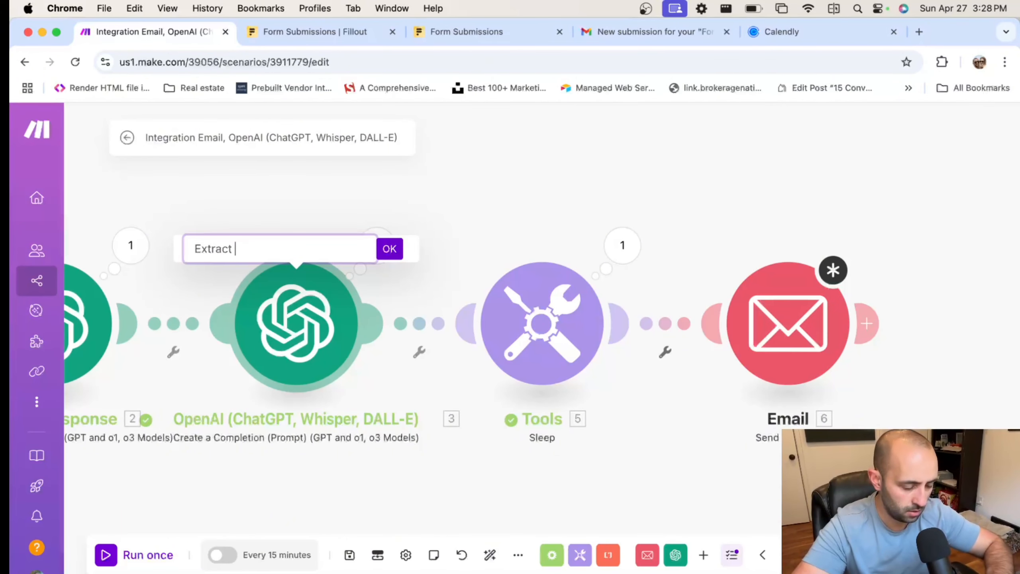
text(emai)
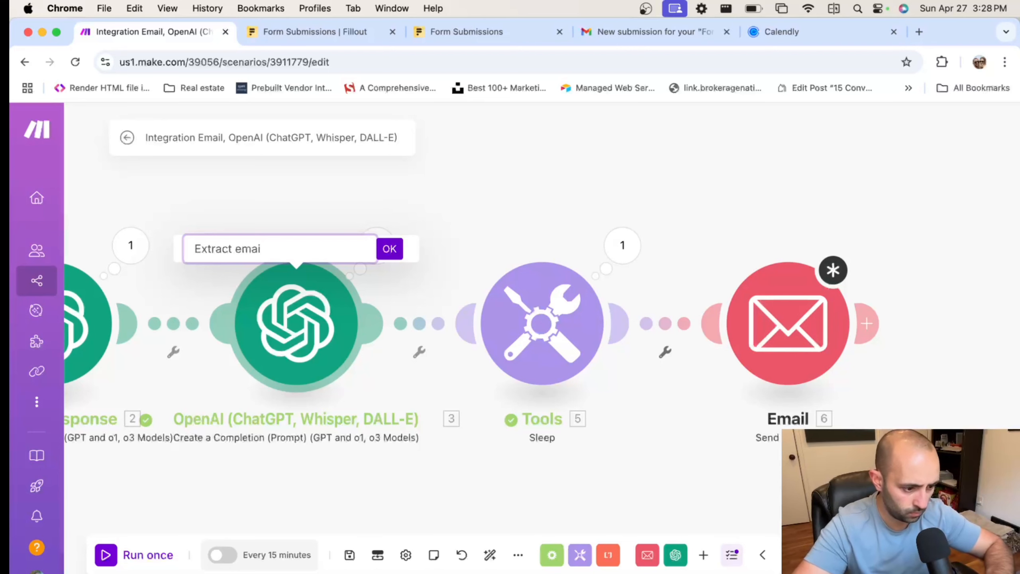
text(l)
click(390, 248)
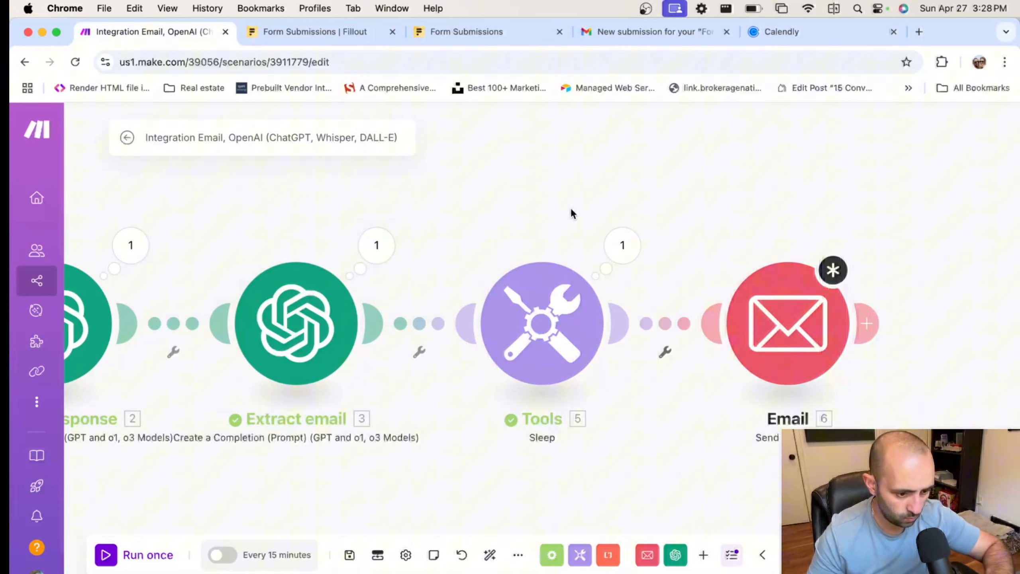
click(774, 302)
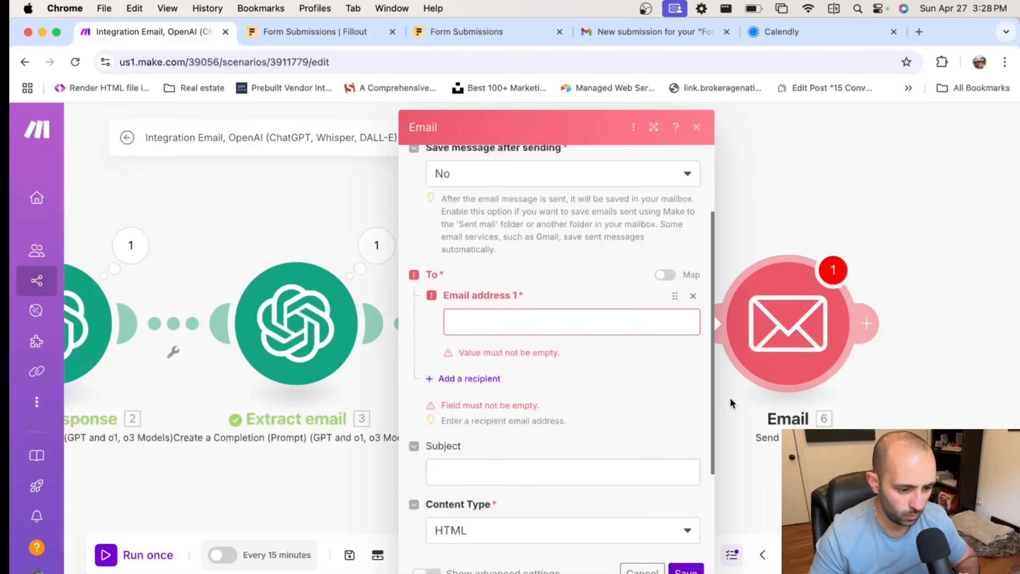
Map Extract email's Choices > Message > Content into Email address 1
click(532, 327)
scroll(778, 358, down, 5)
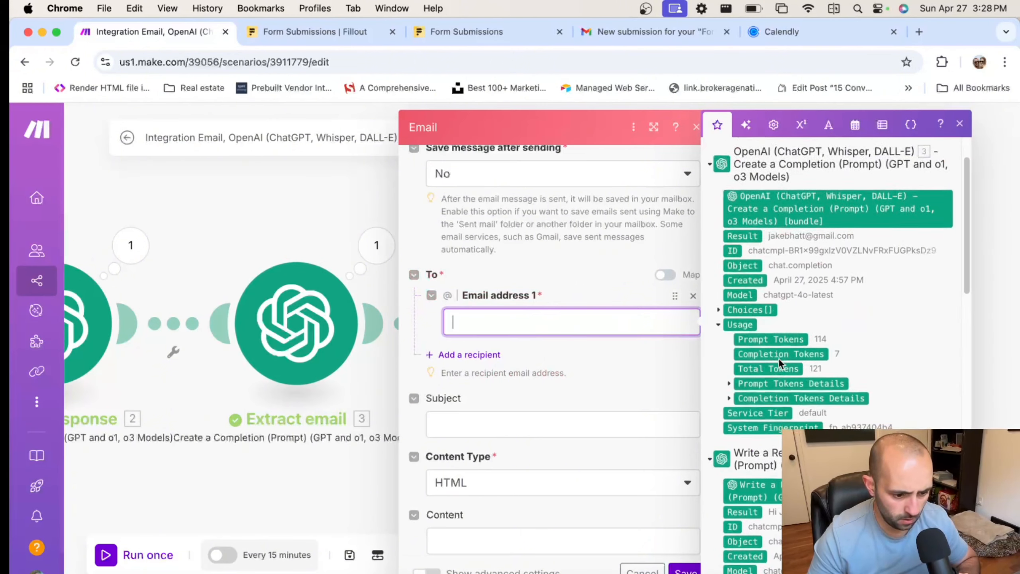
scroll(777, 358, up, 5)
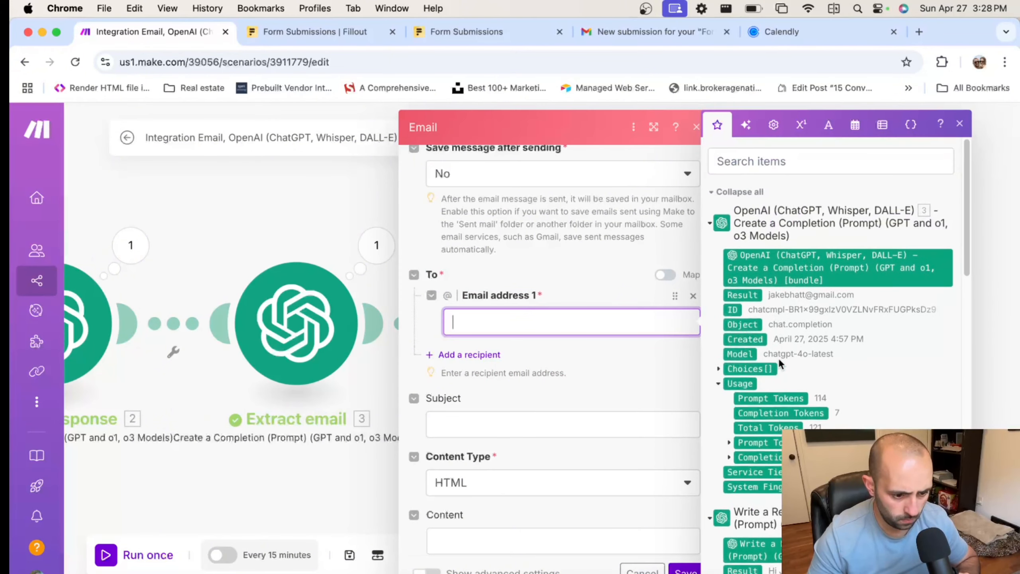
click(718, 369)
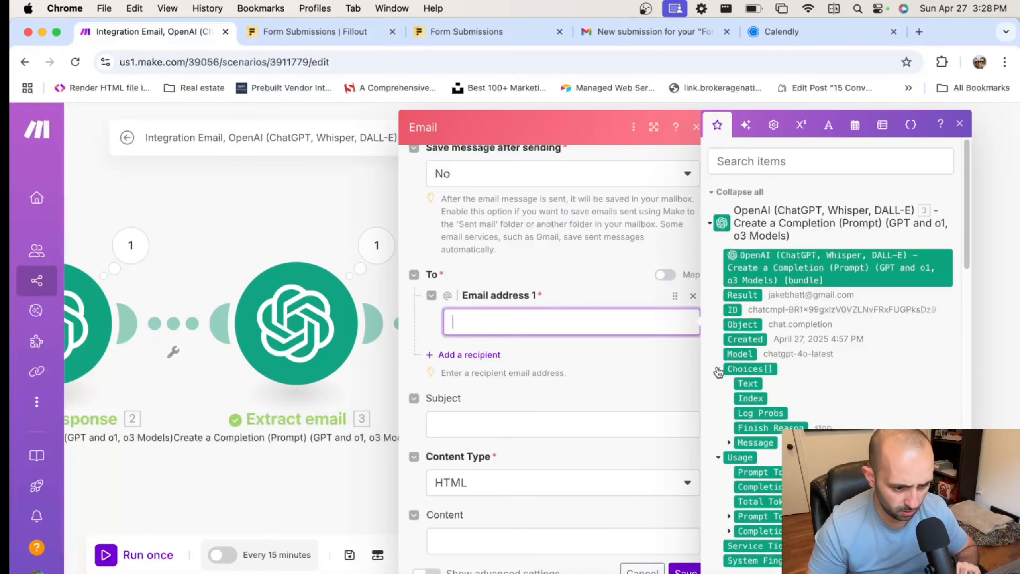
click(729, 442)
scroll(774, 410, down, 3)
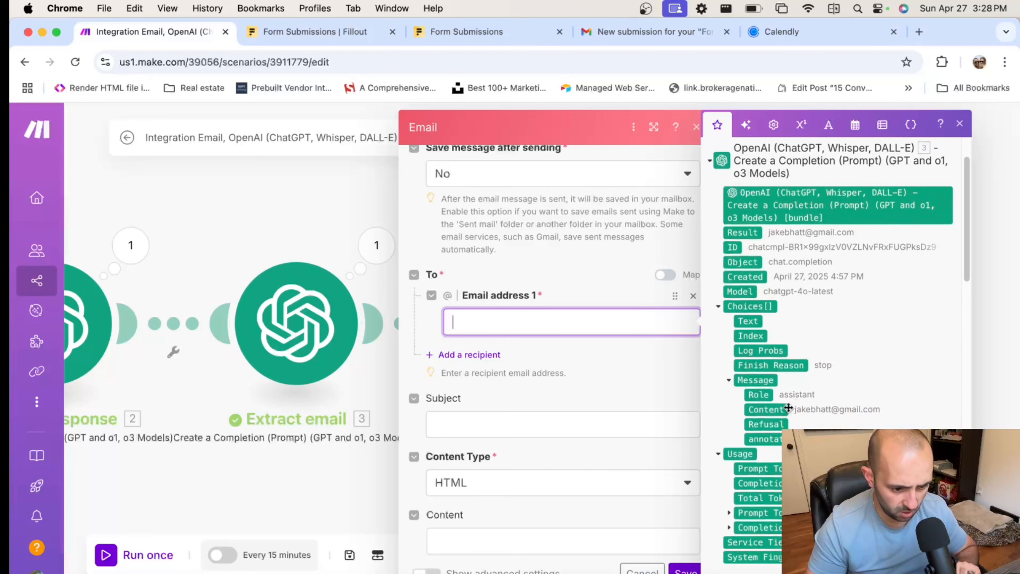
drag(774, 409, 570, 321)
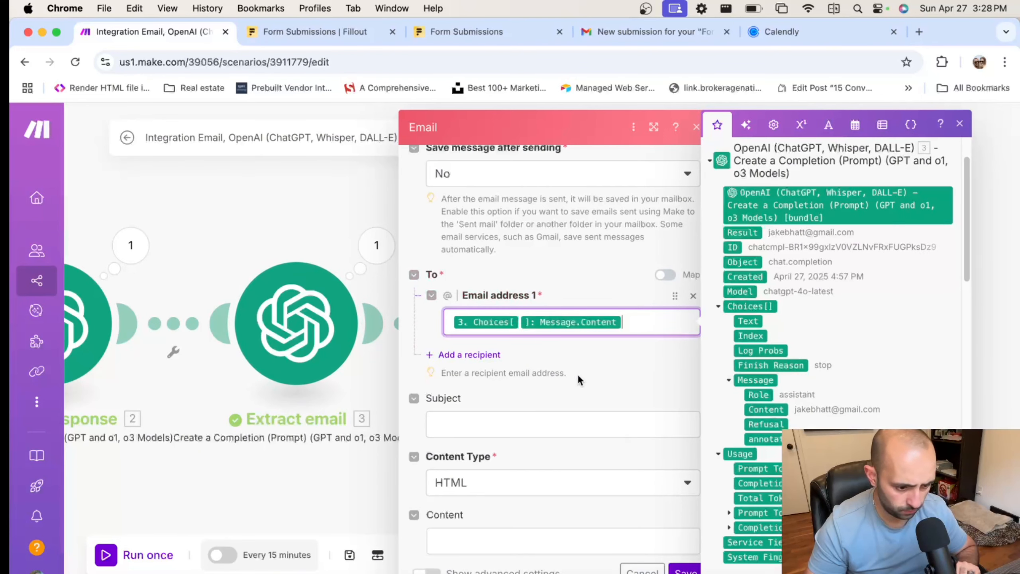
click(606, 354)
scroll(607, 357, down, 2)
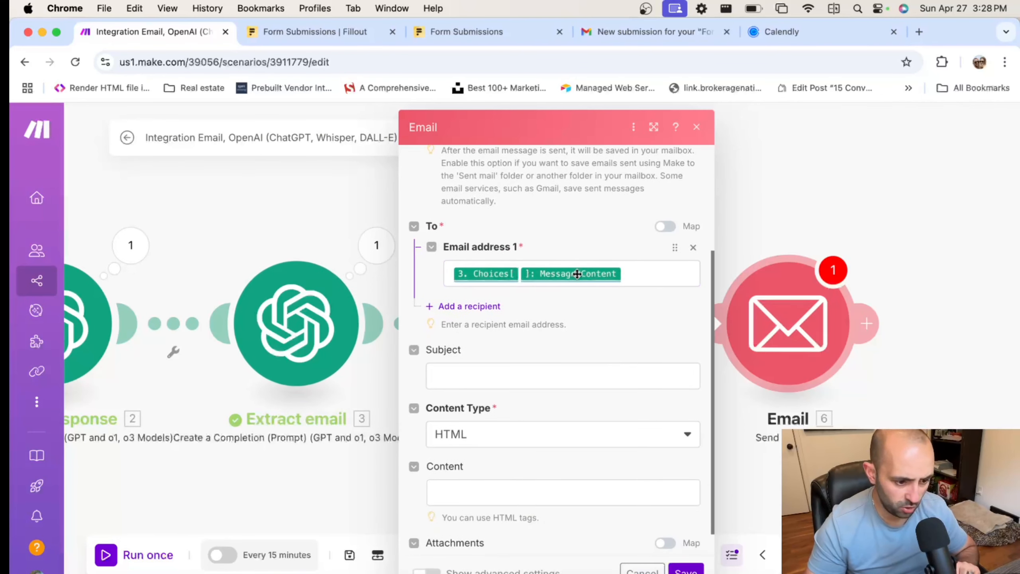
click(541, 339)
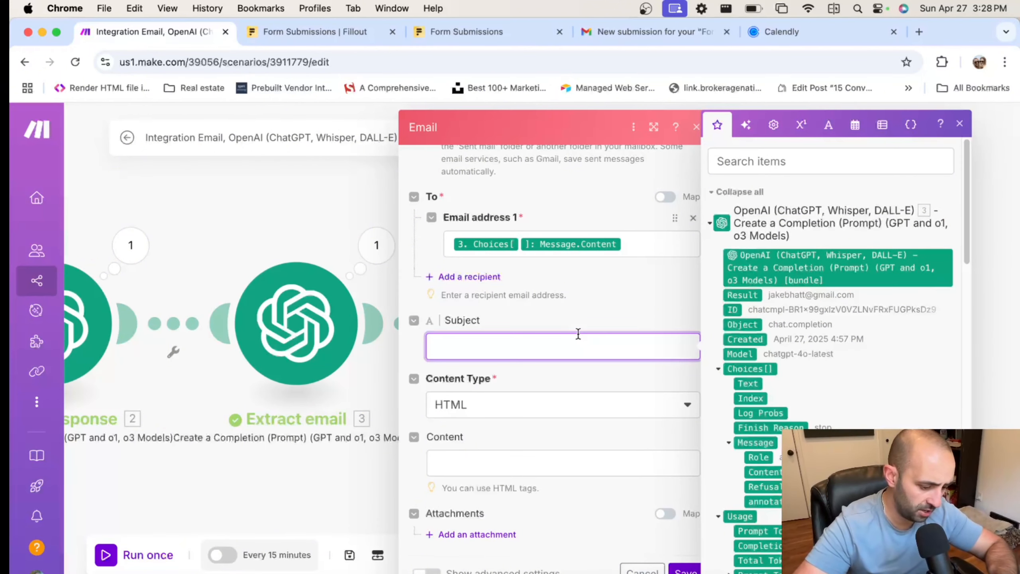
Enter the subject 'RE: Response to Inquiry' and leave Content Type set to HTML
text(Response to Inquiry)
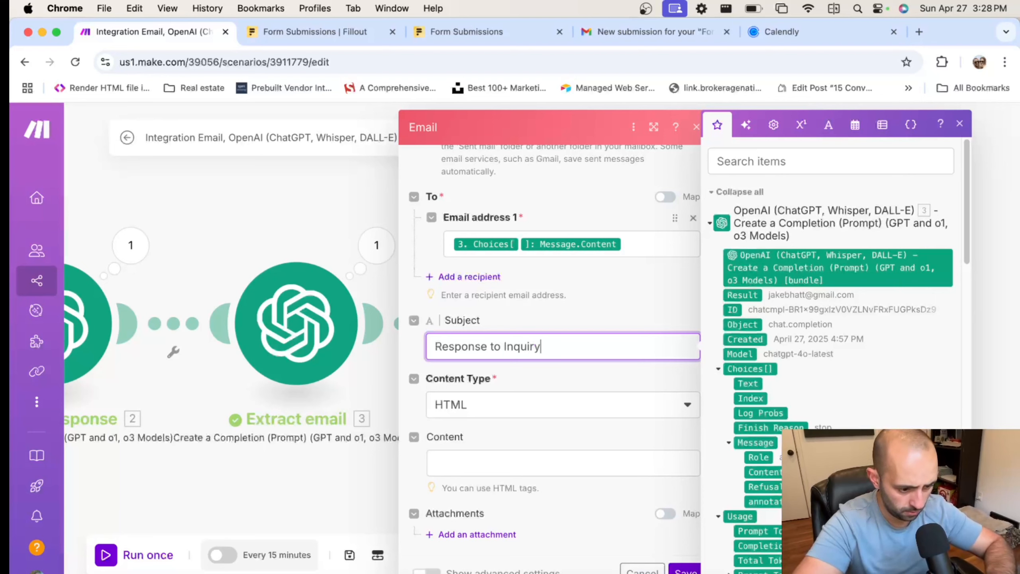
text(RE:)
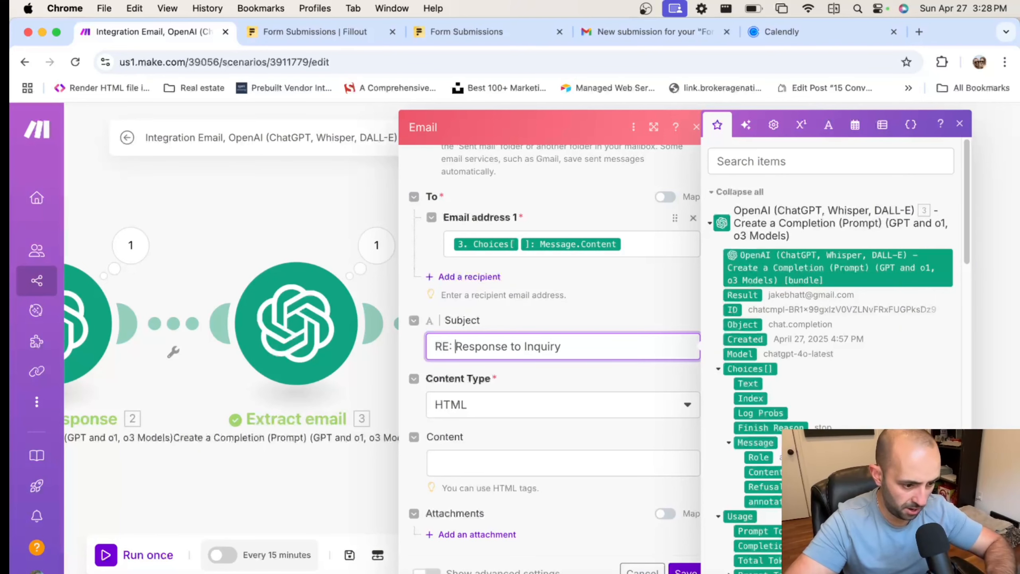
click(643, 317)
click(542, 413)
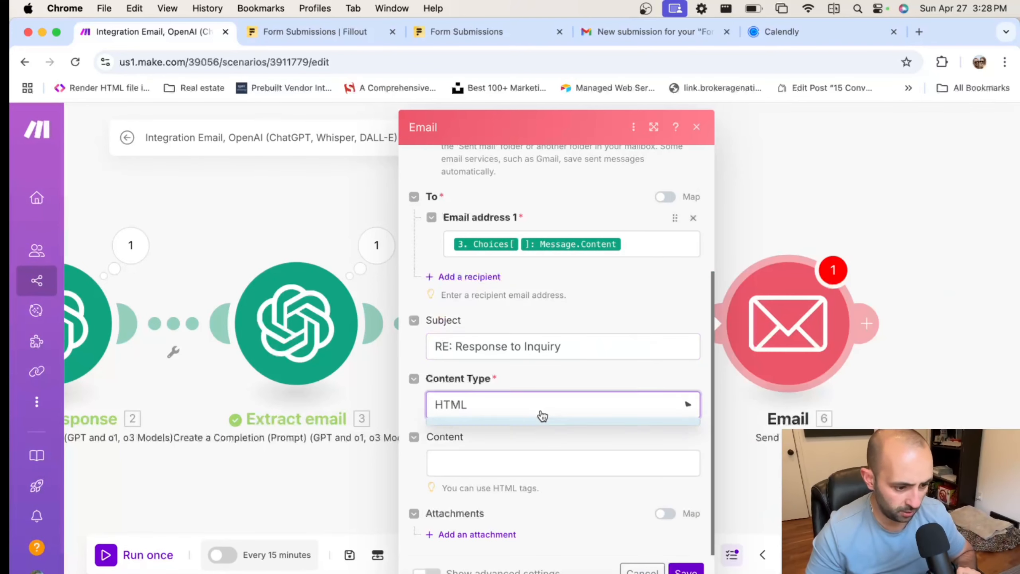
click(520, 454)
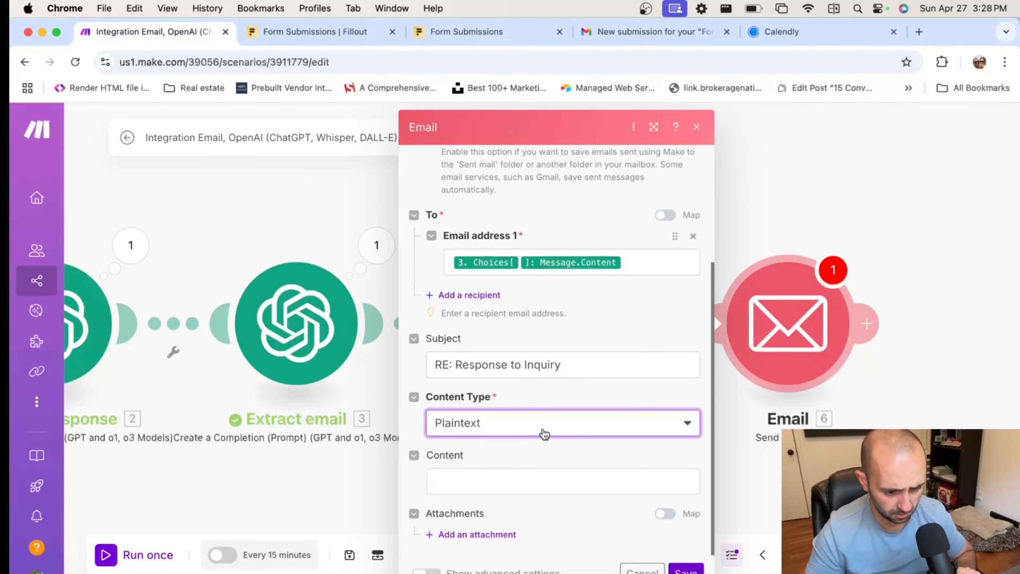
click(551, 414)
click(503, 442)
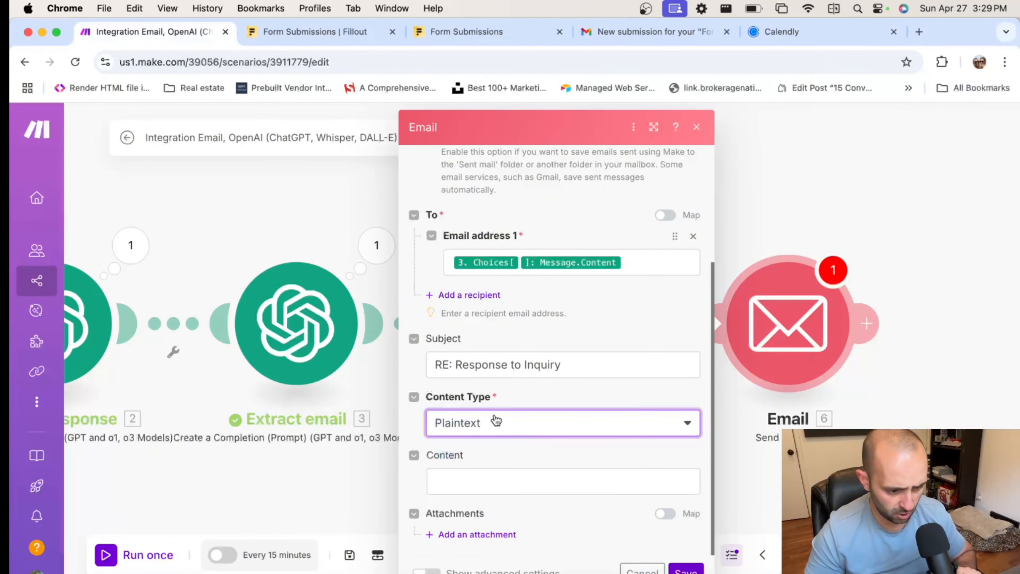
click(496, 422)
click(493, 426)
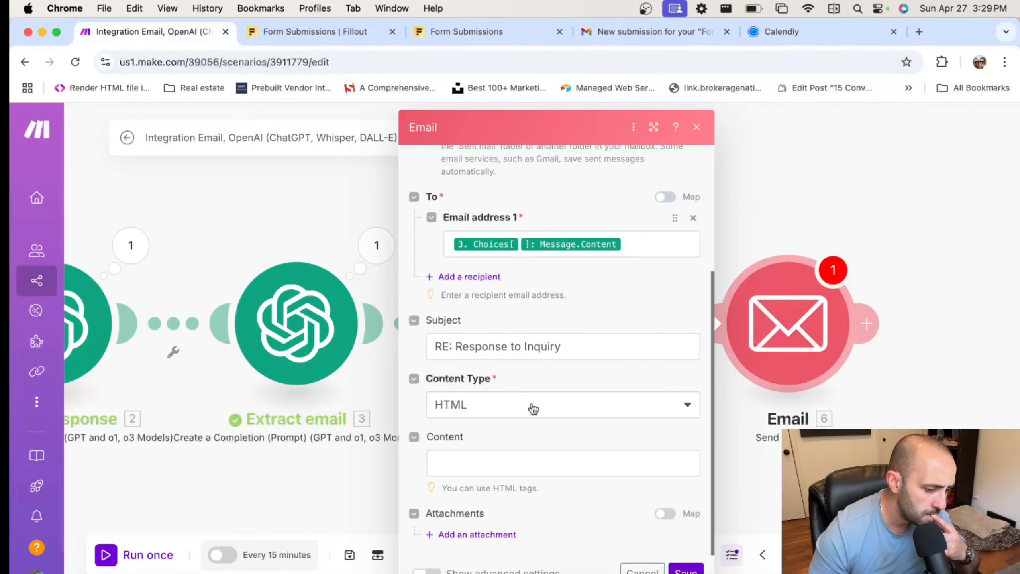
Map Write a Response's Choices > Message > Content into the email Content field
click(532, 467)
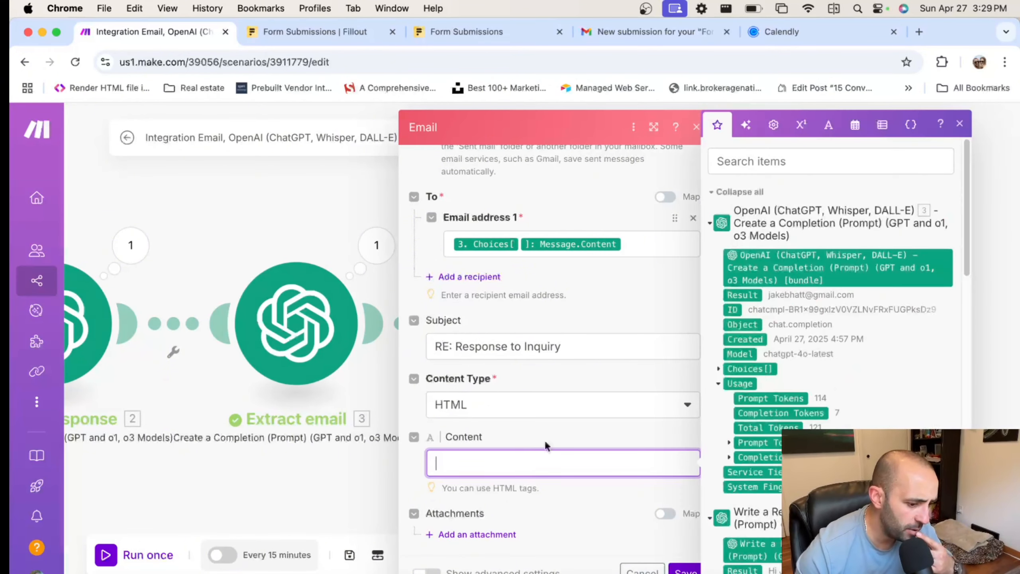
scroll(908, 387, down, 2)
scroll(908, 388, down, 3)
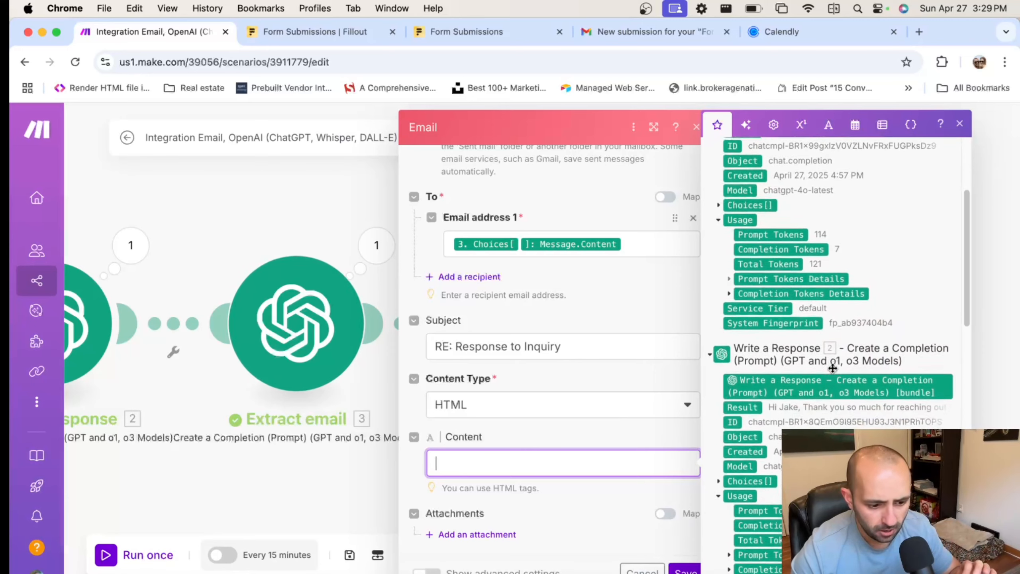
scroll(735, 374, down, 2)
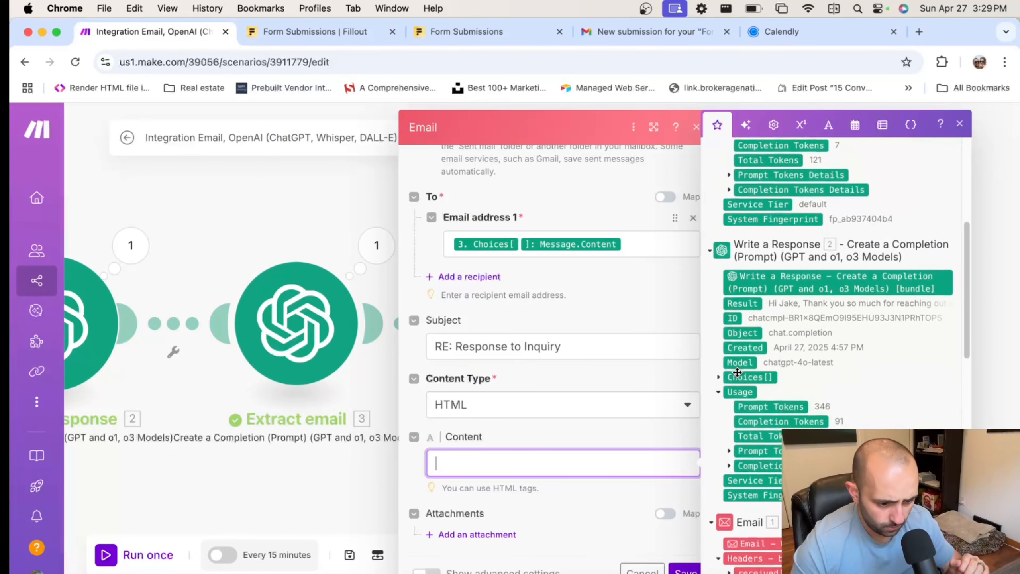
click(718, 373)
scroll(722, 418, down, 1)
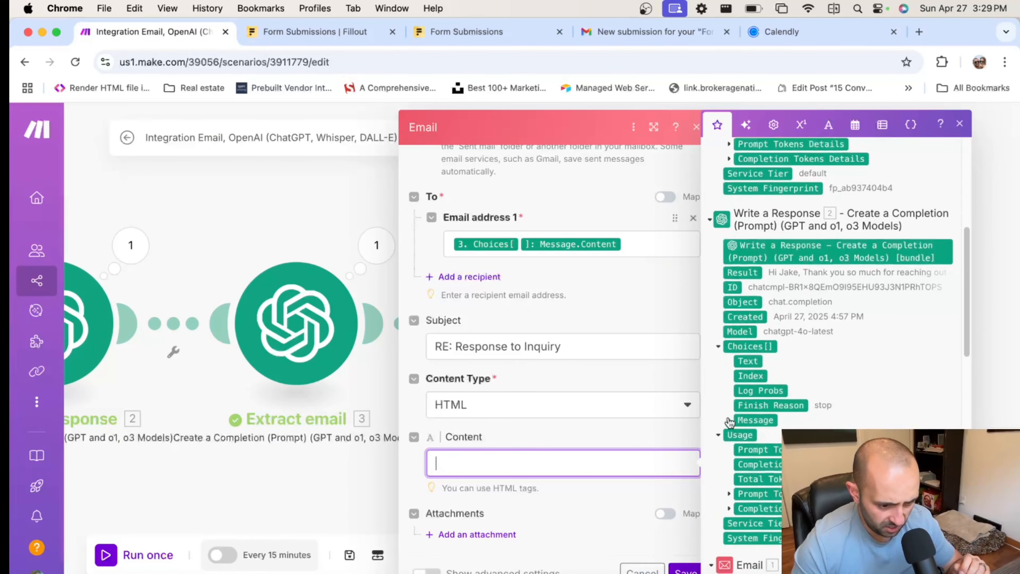
click(728, 420)
click(776, 459)
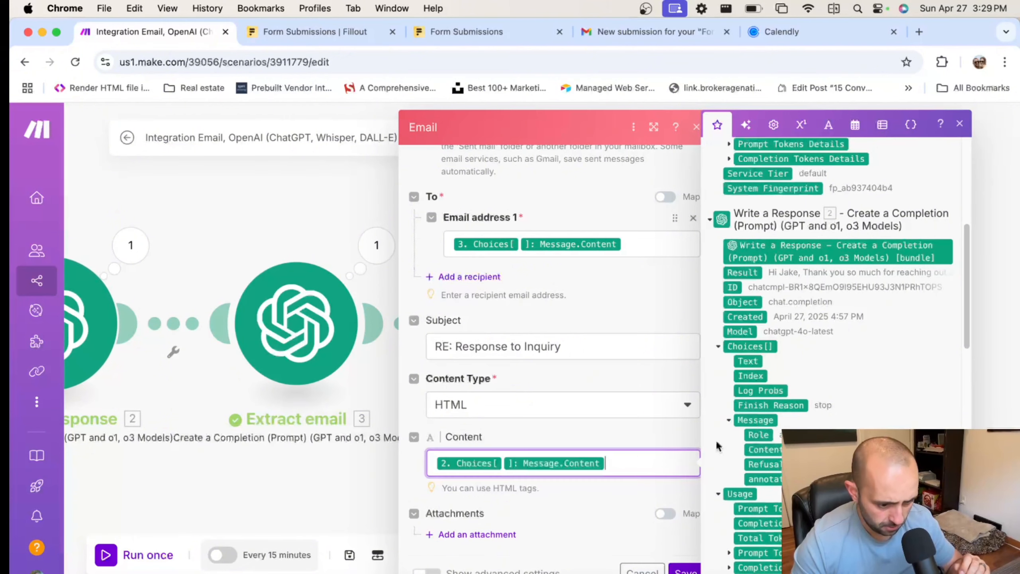
click(615, 433)
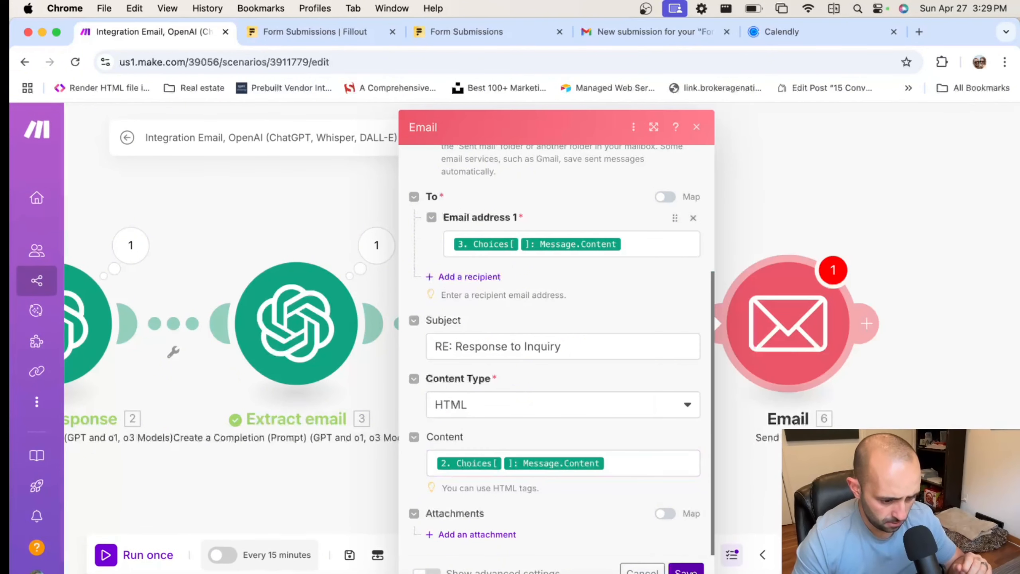
click(720, 347)
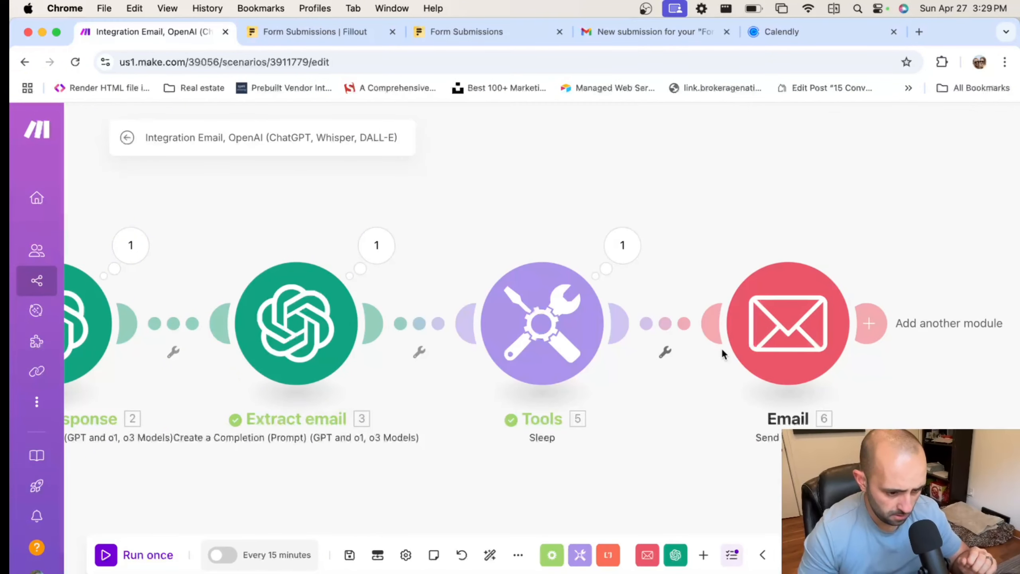
Save, set the trigger to start from All emails, and run the full scenario once
click(349, 555)
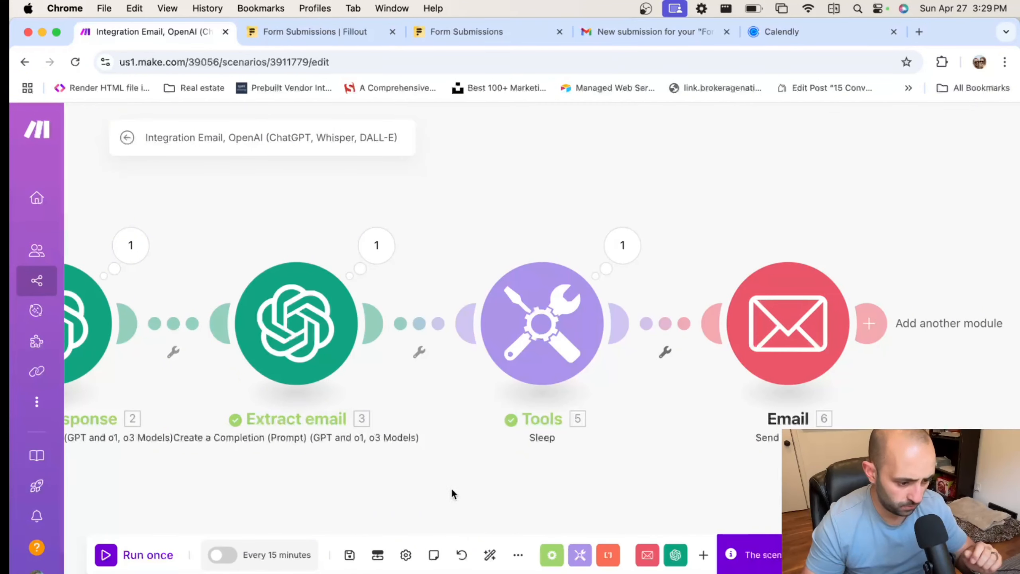
click(124, 555)
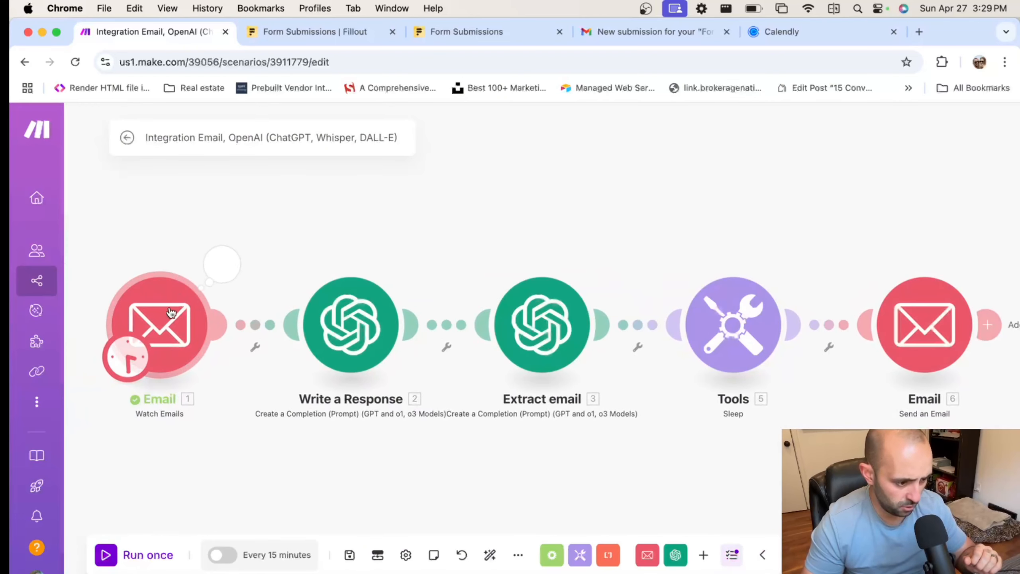
click(349, 321)
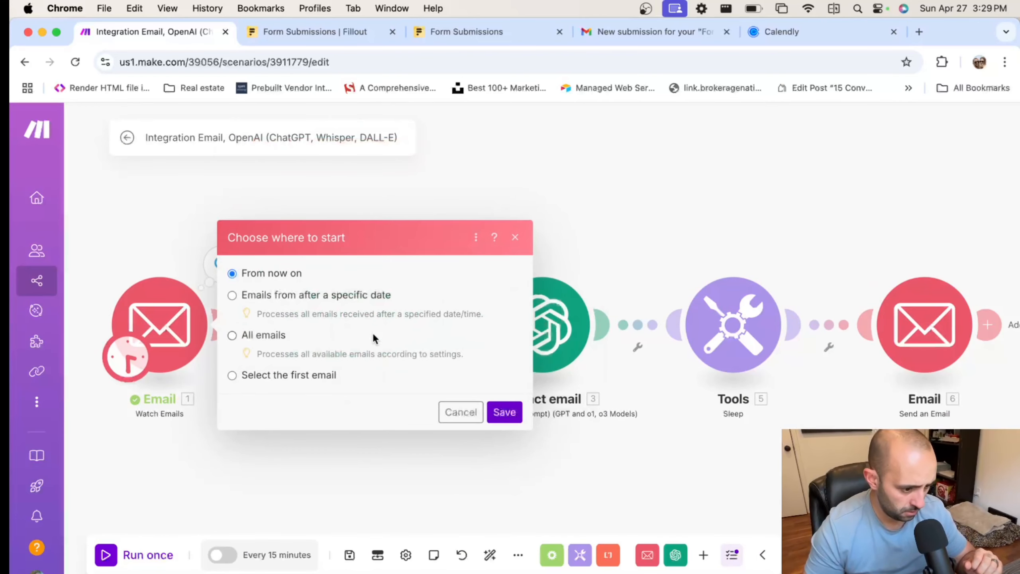
click(233, 335)
click(507, 416)
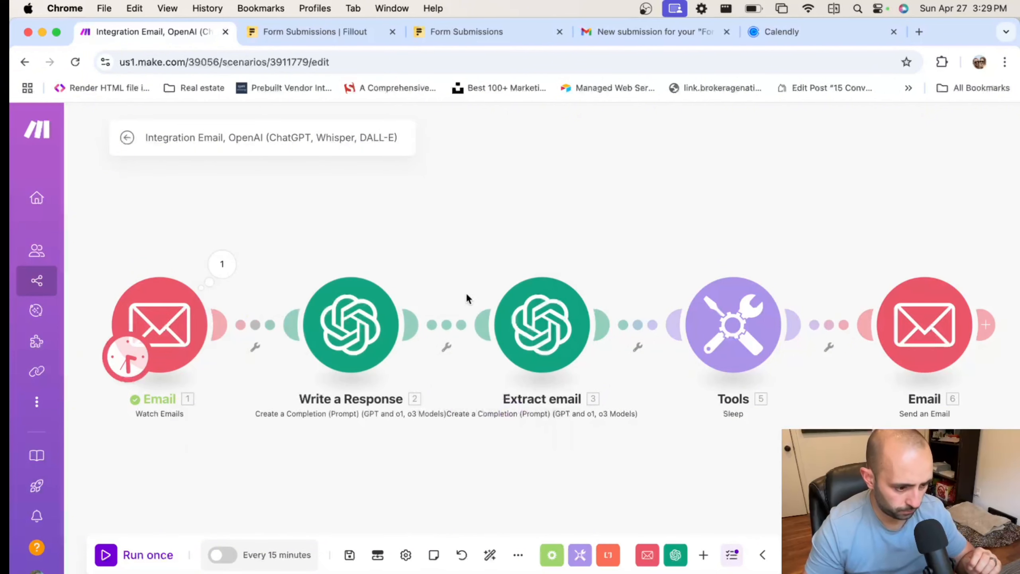
click(100, 555)
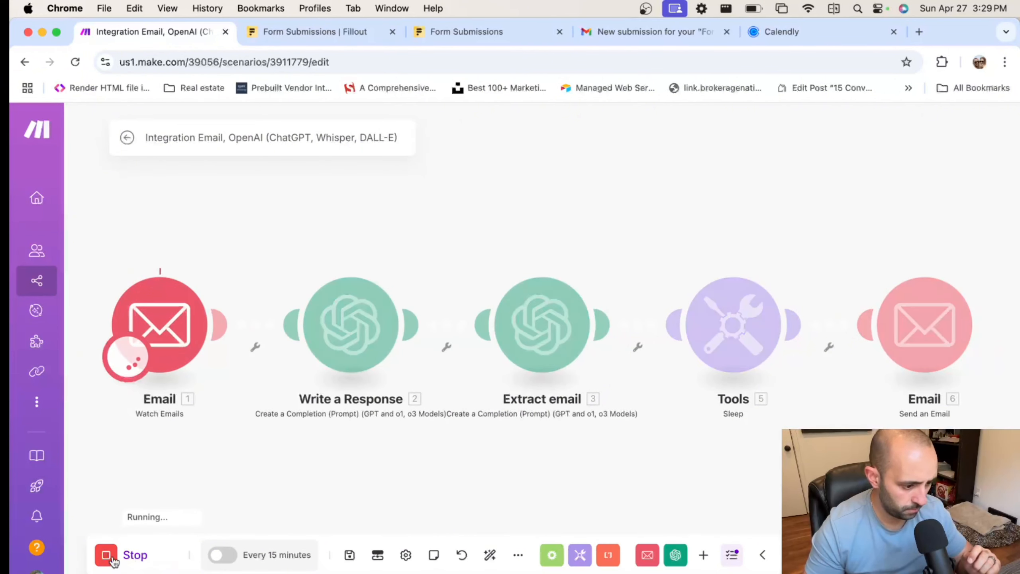
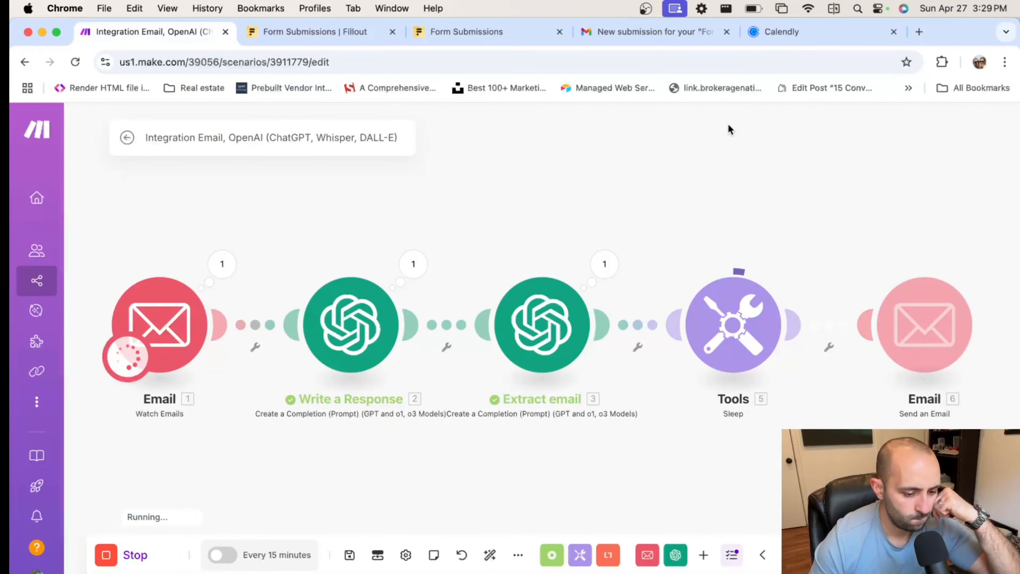
After the test run succeeds, bring up the Gmail tab showing the new form-submission email
click(653, 32)
Switch to the receiving Gmail account and read the 'RE: Response to Inquiry' reply's body
click(976, 128)
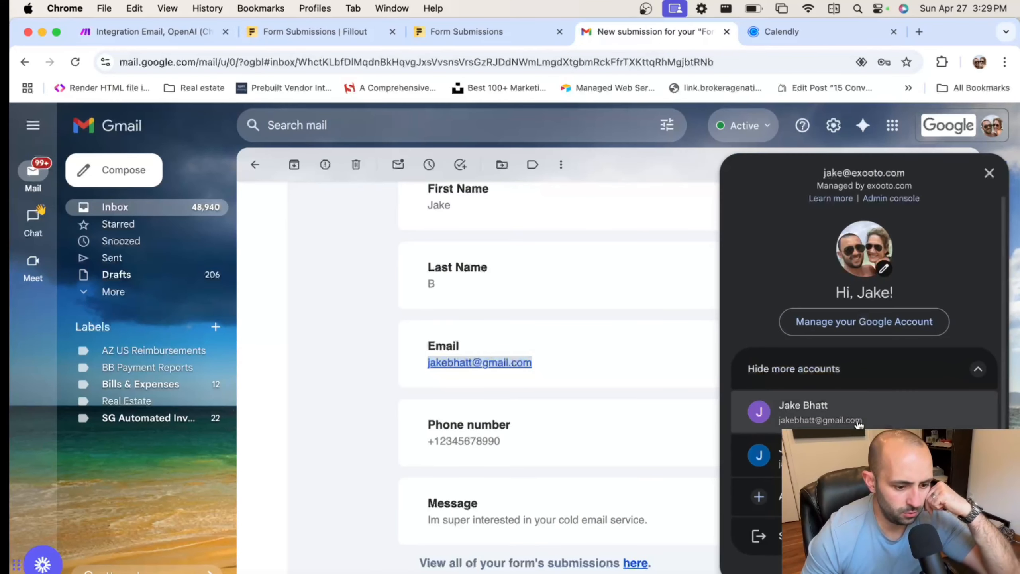
click(863, 403)
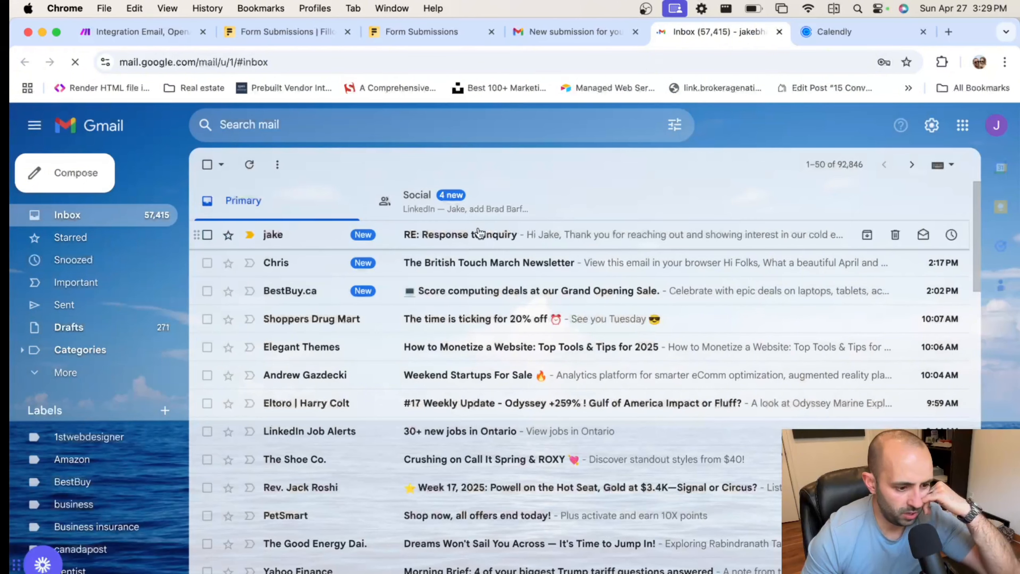
click(550, 243)
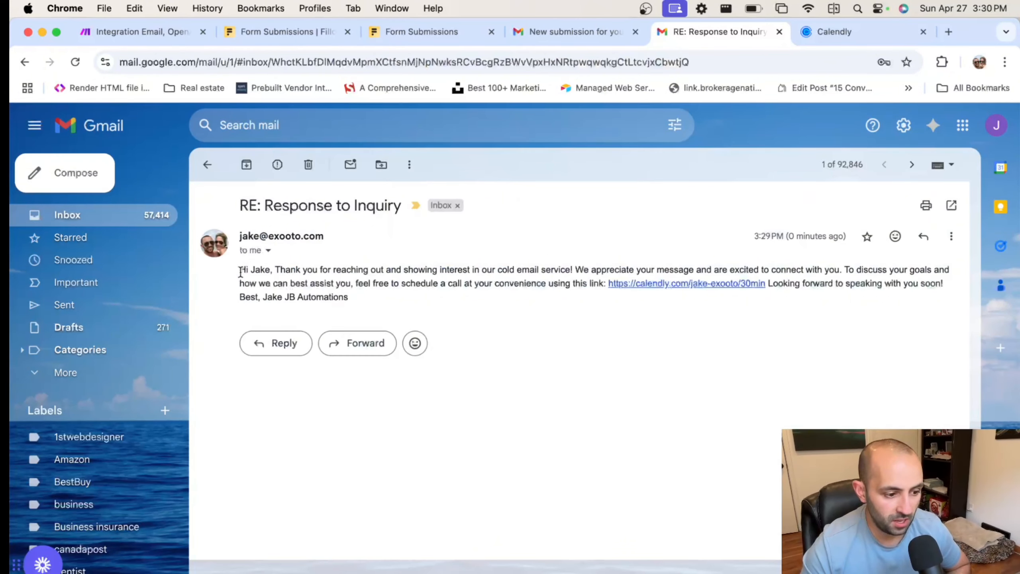
drag(240, 273, 352, 307)
click(352, 270)
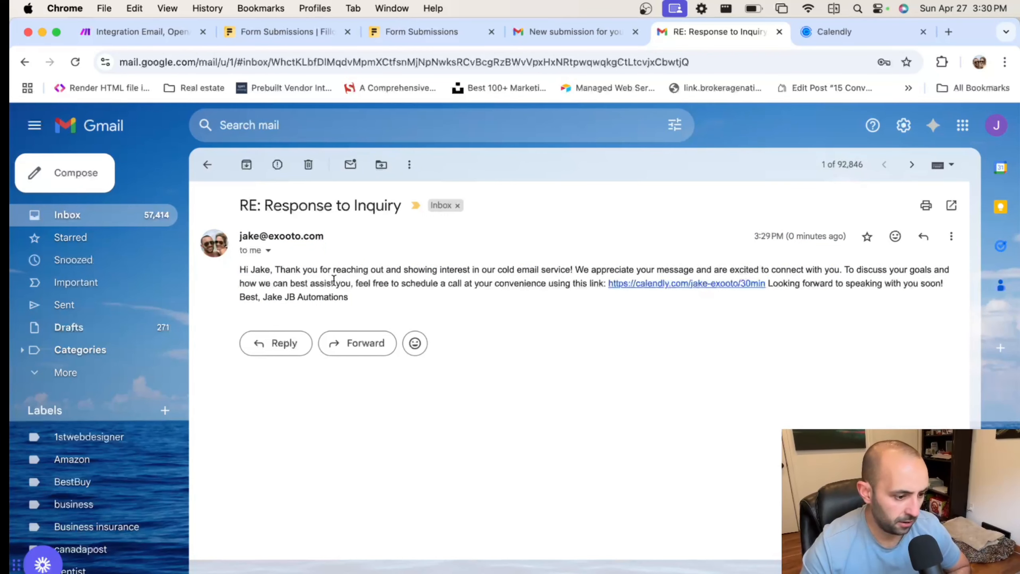
mouse_move(356, 302)
mouse_down()
mouse_move(173, 264)
mouse_move(241, 266)
mouse_up()
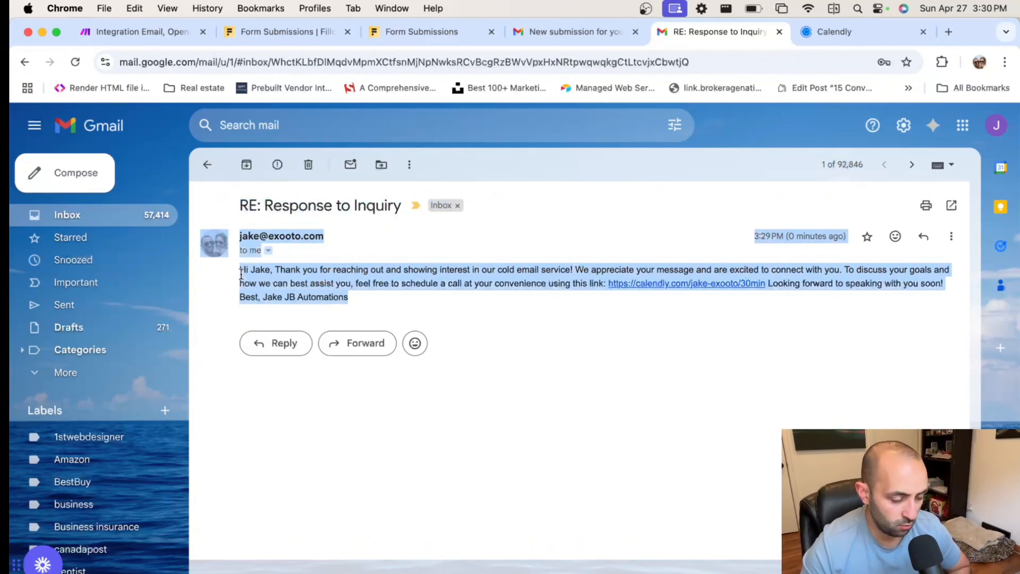
click(280, 281)
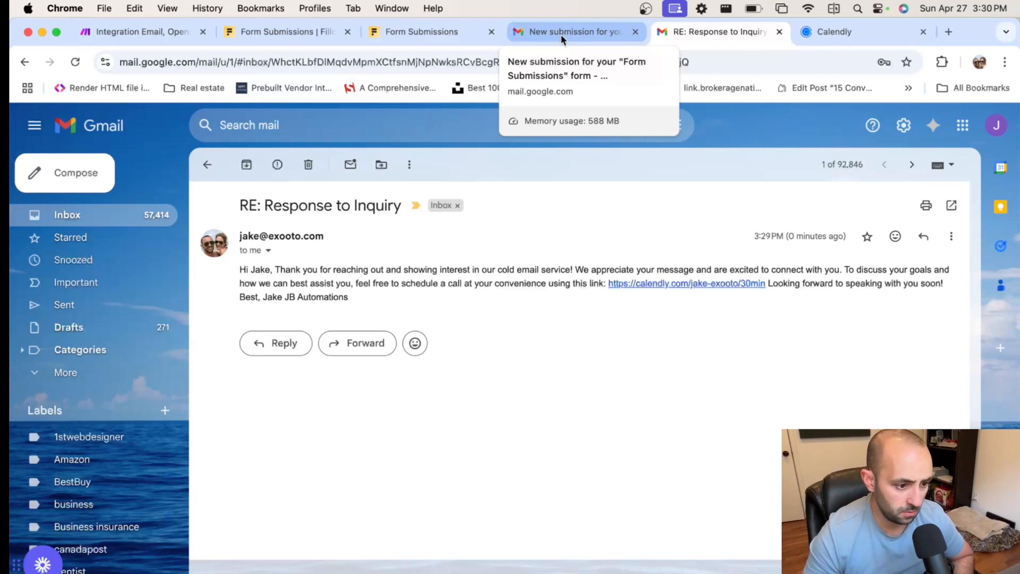
Append 'Format the email content in html with appropriate spacing.' to Write a Response's Message 2
click(156, 32)
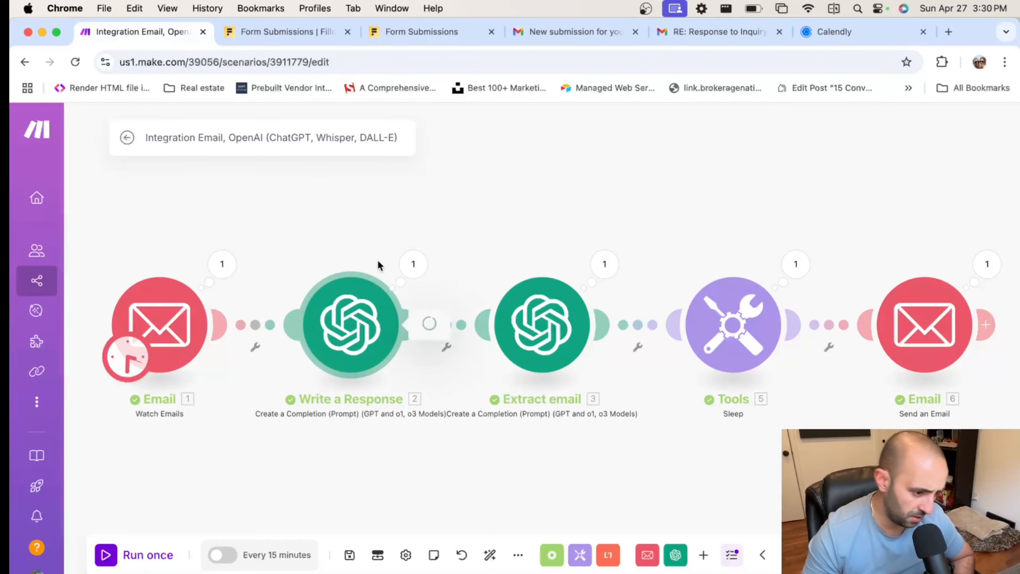
click(364, 301)
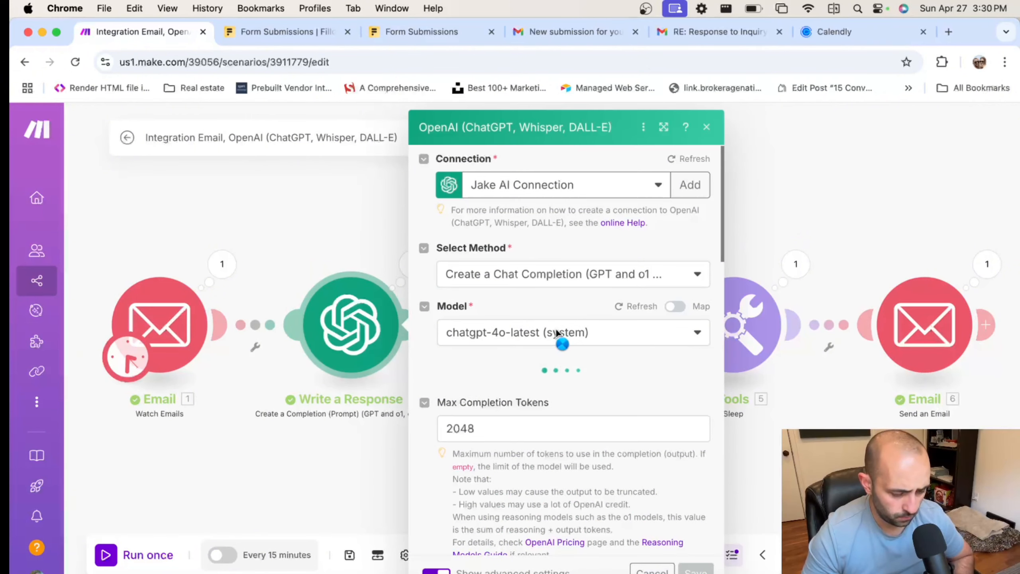
scroll(567, 359, down, 10)
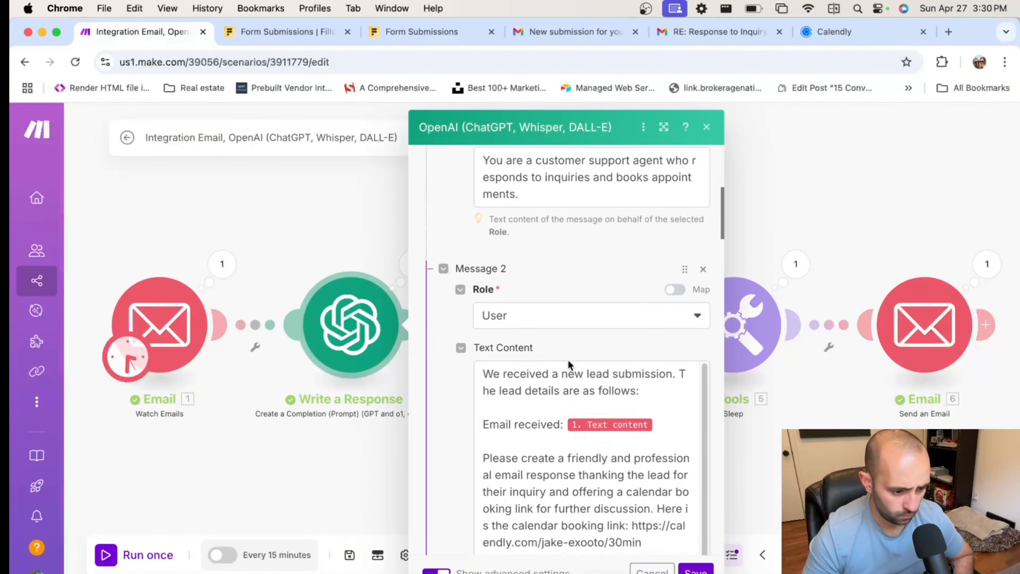
scroll(571, 377, down, 5)
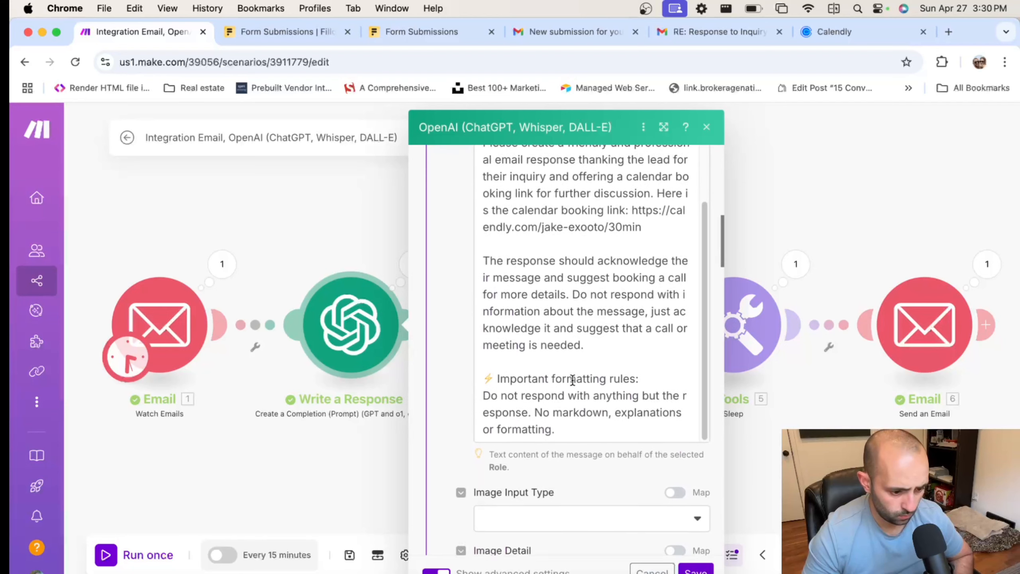
click(573, 420)
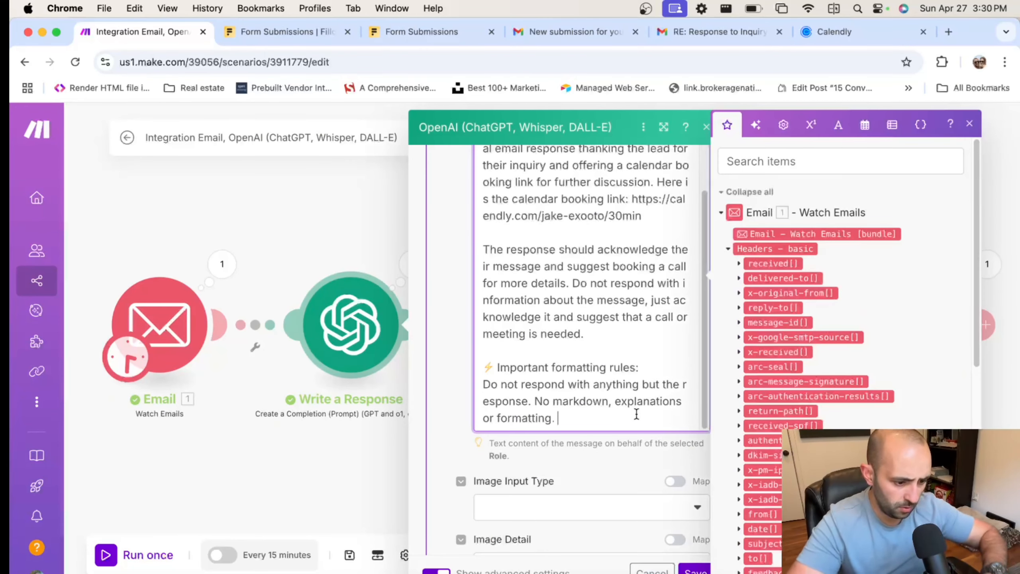
text(Format the)
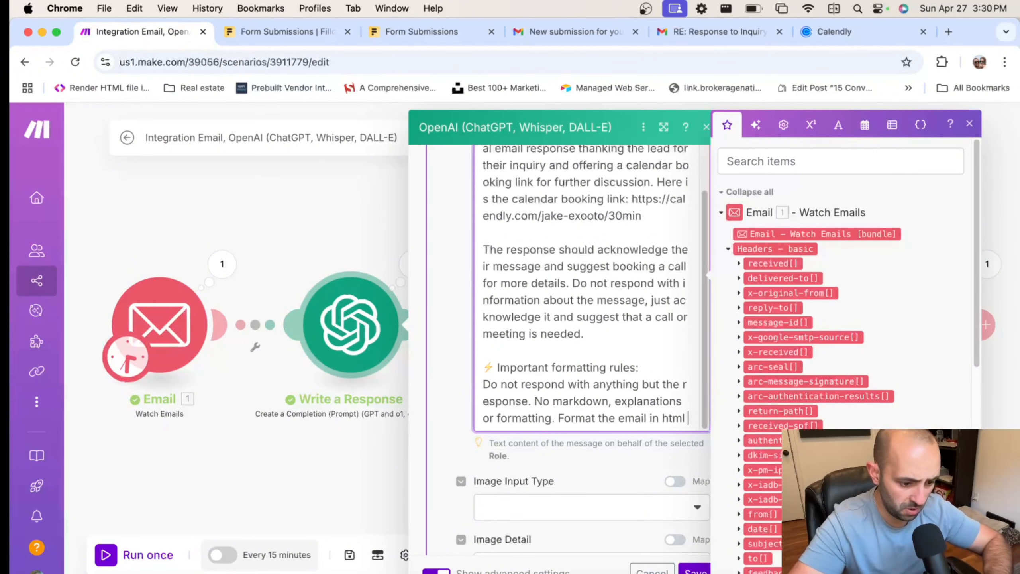
text( email in html so)
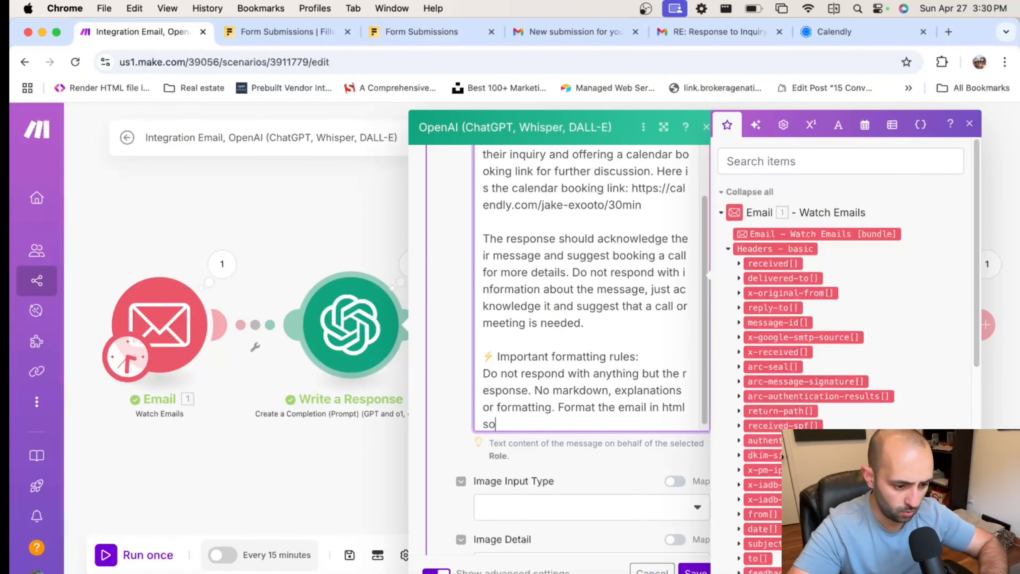
key(BackSpace)
key(BackSpace)
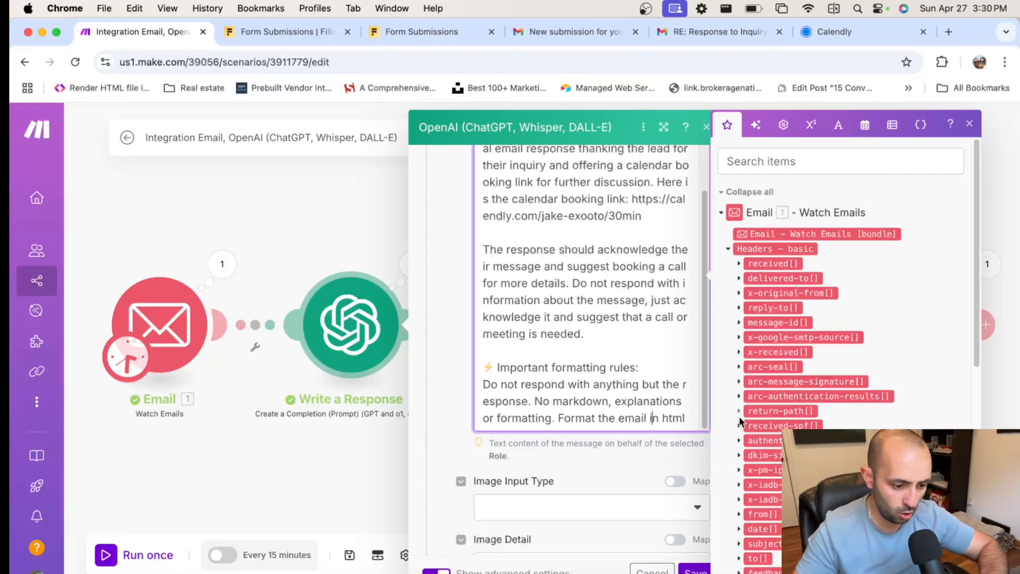
click(651, 418)
text(content in html with ap)
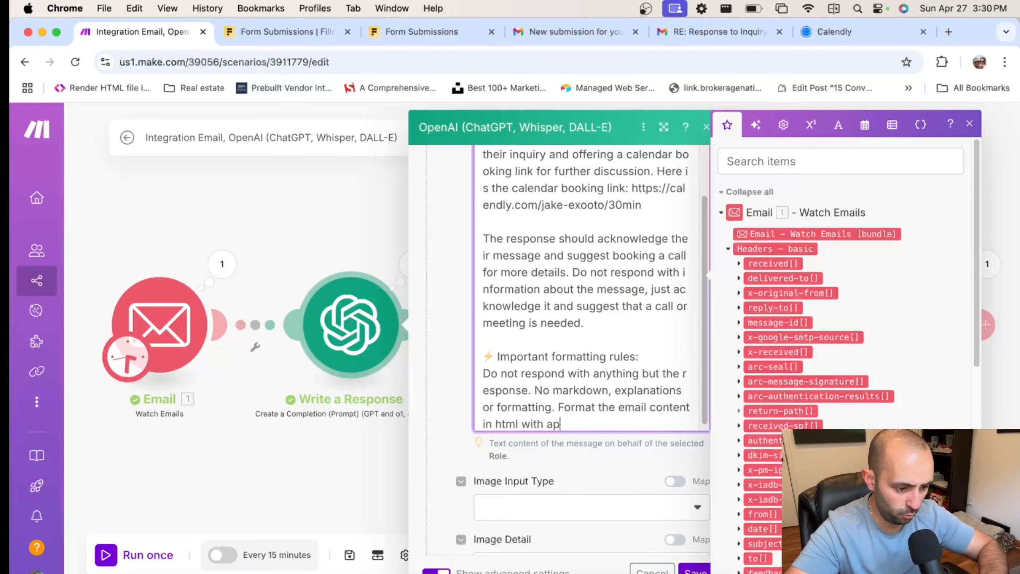
text(propriate spacing.)
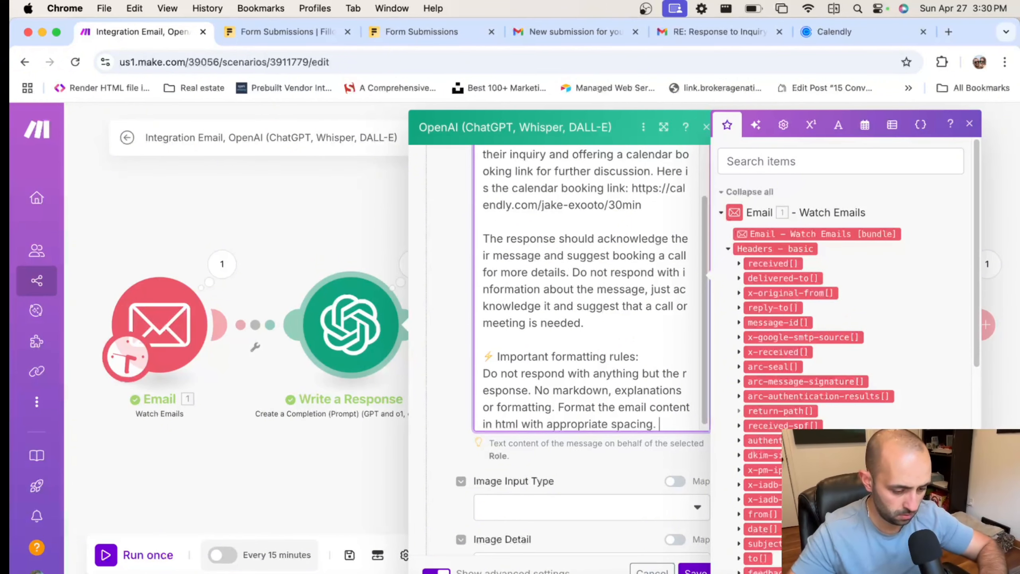
scroll(745, 417, down, 2)
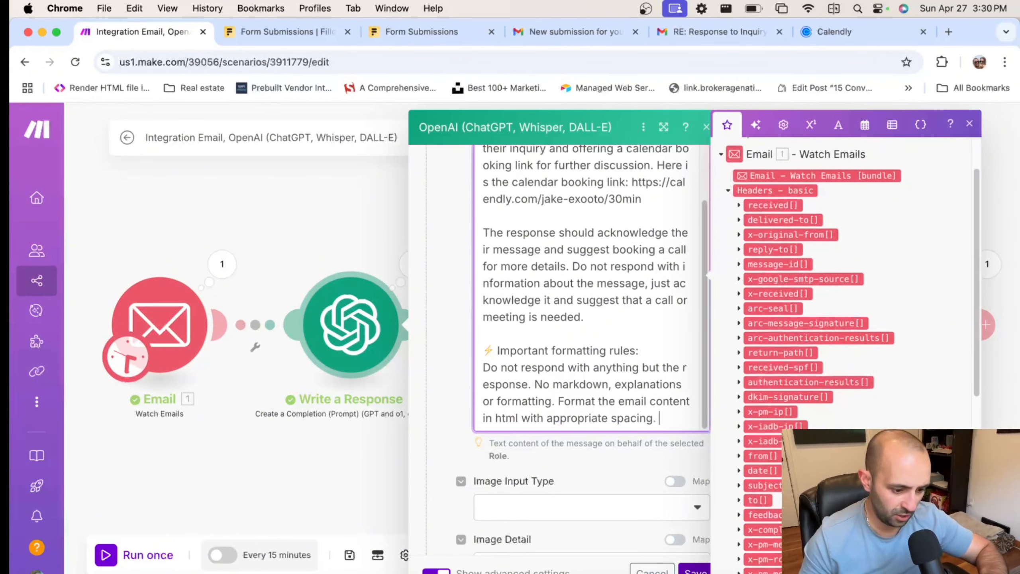
click(691, 567)
Review the Send an Email module's settings
click(896, 319)
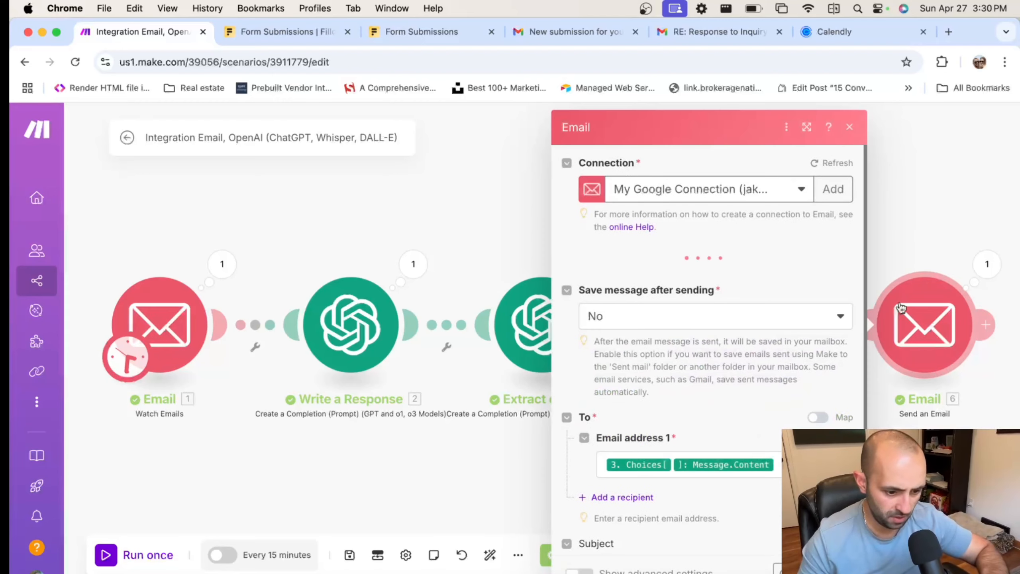
scroll(643, 382, down, 5)
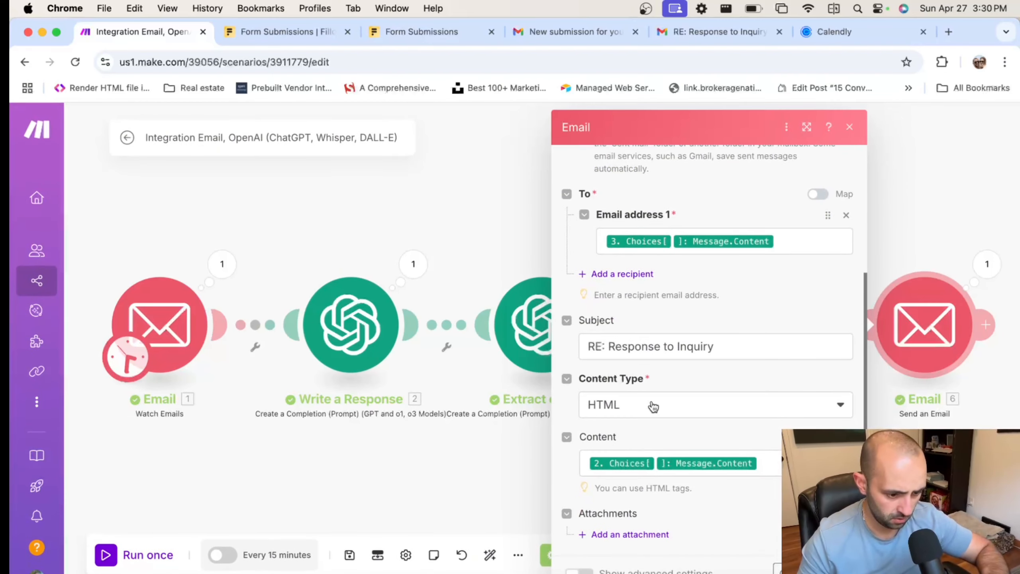
click(837, 569)
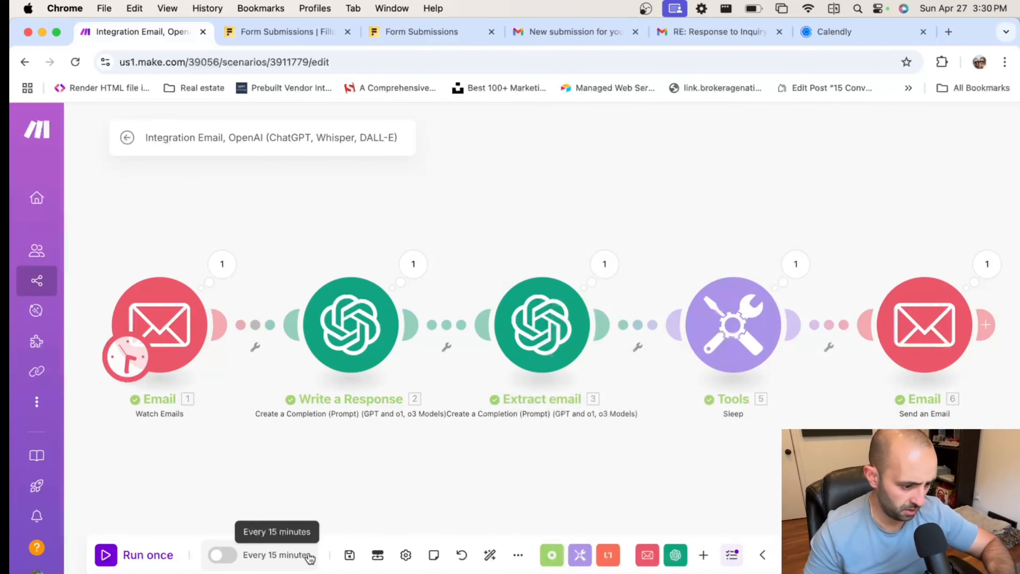
Save, run once, and set the email trigger to start from All emails
click(350, 556)
click(107, 548)
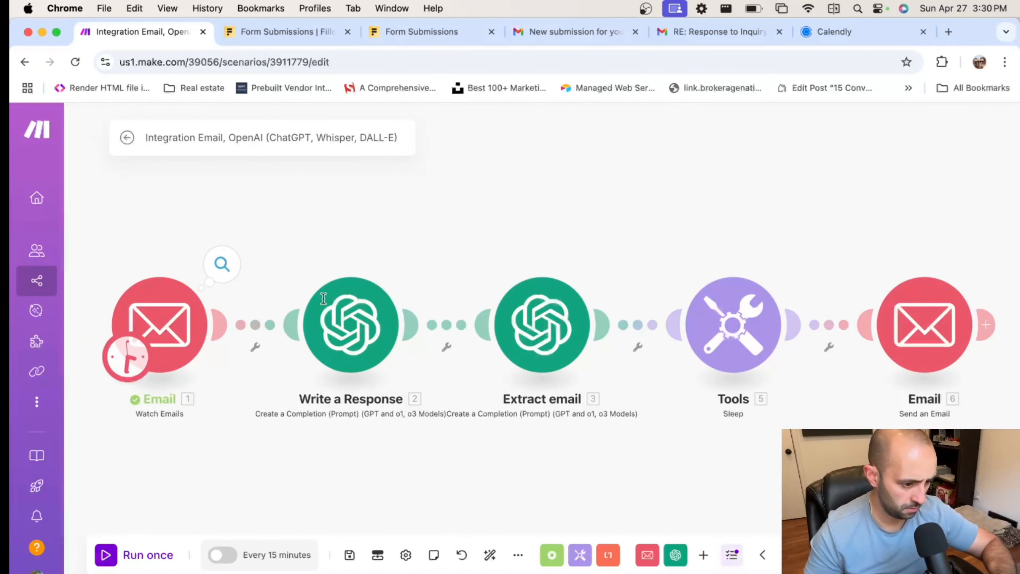
click(223, 267)
click(297, 323)
click(233, 335)
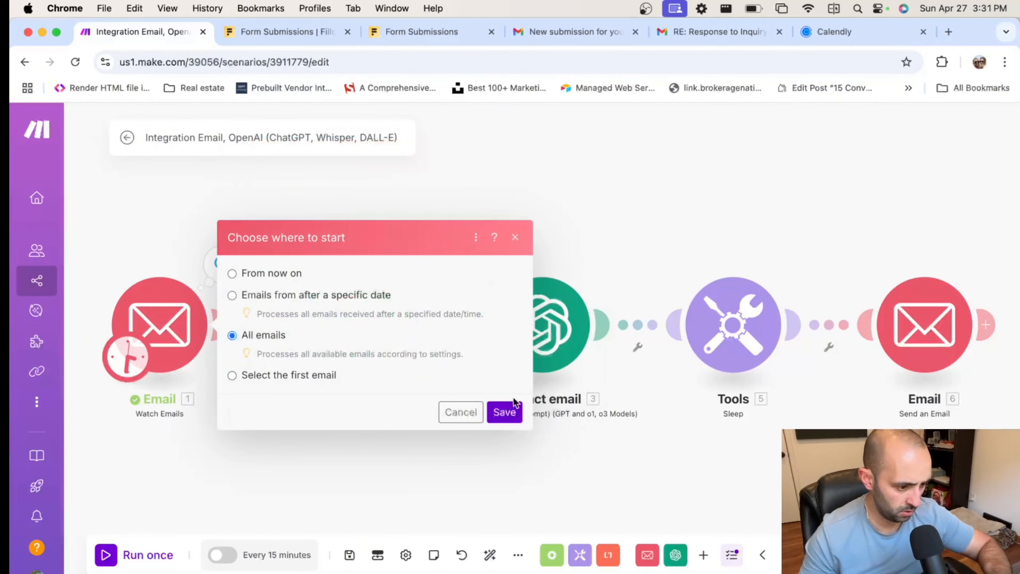
click(504, 412)
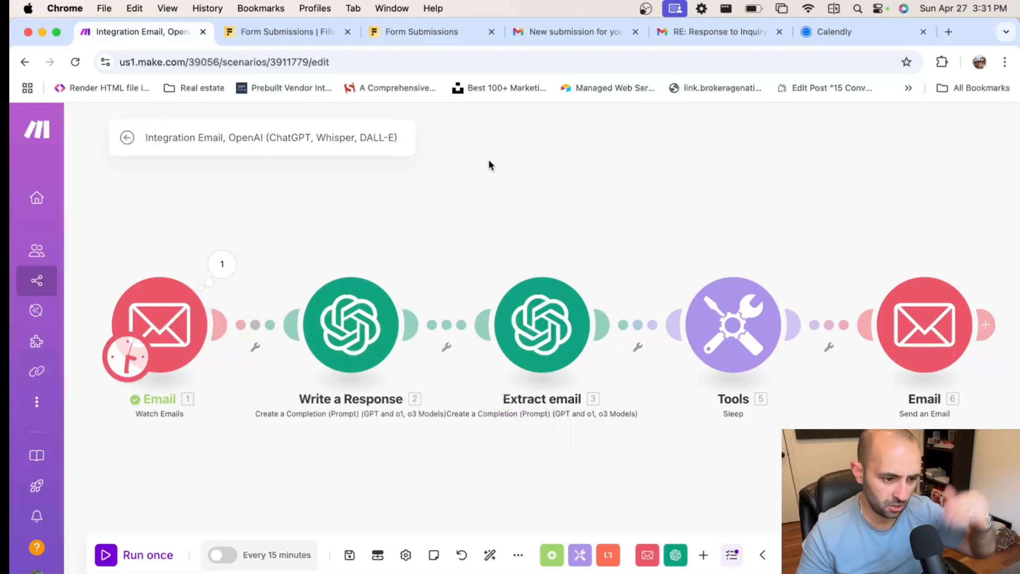
Rerun the scenario and inspect Write a Response's HTML-formatted Result output
click(106, 554)
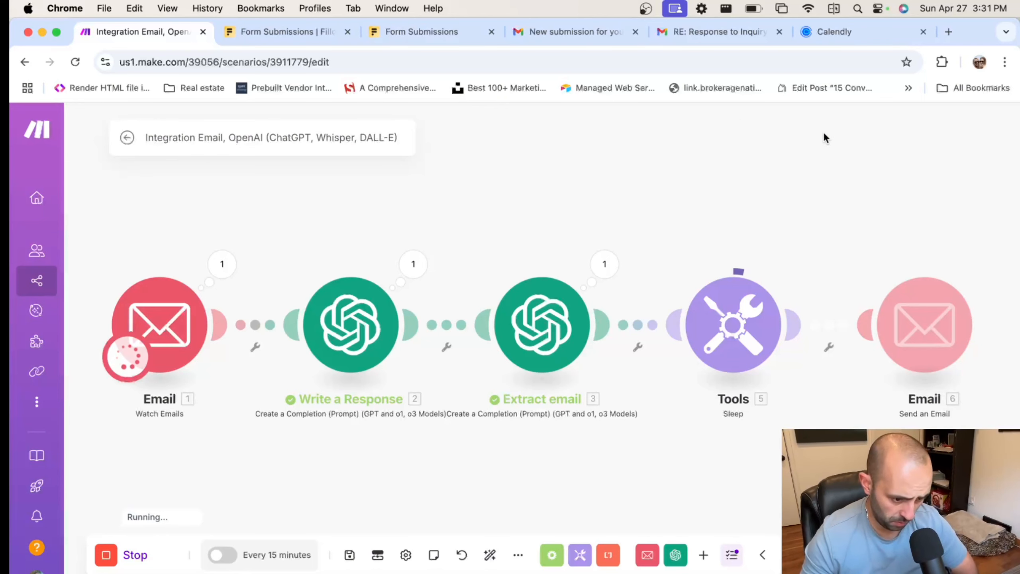
click(410, 269)
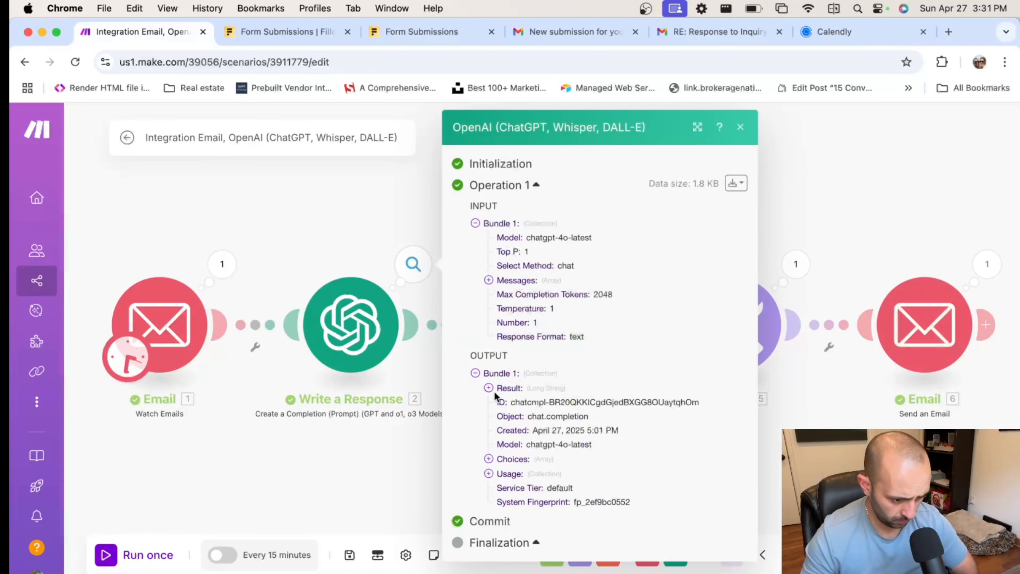
click(497, 388)
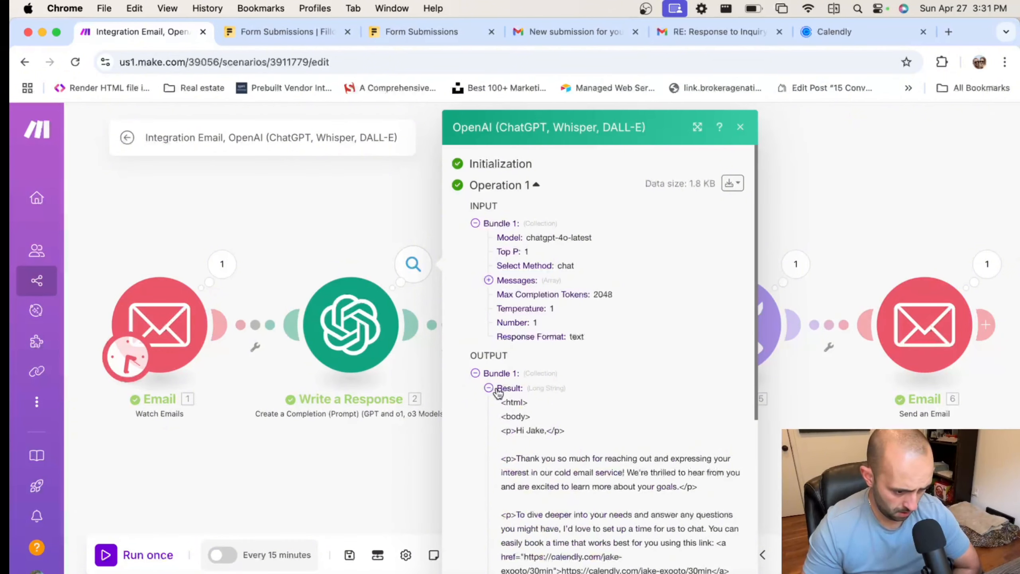
Open the new 'RE: Response to Inquiry' email in Gmail to check its paragraphs and Calendly link
click(496, 389)
click(807, 221)
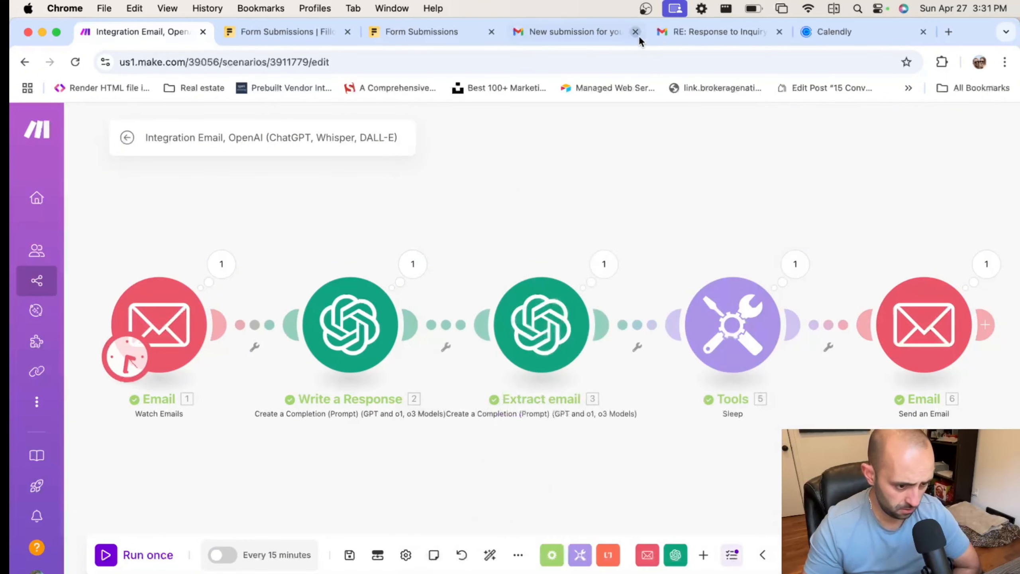
click(691, 35)
click(103, 214)
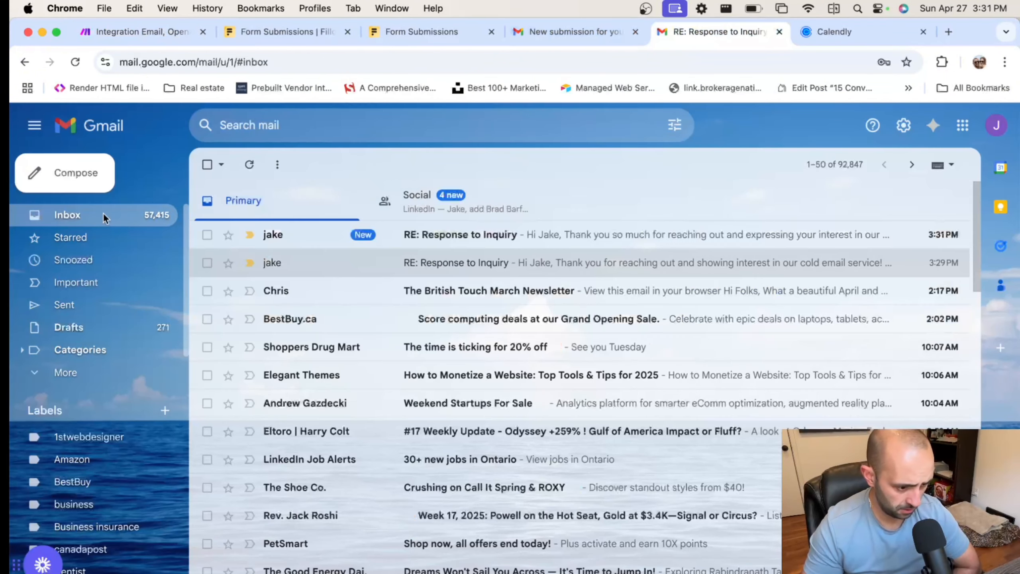
click(447, 231)
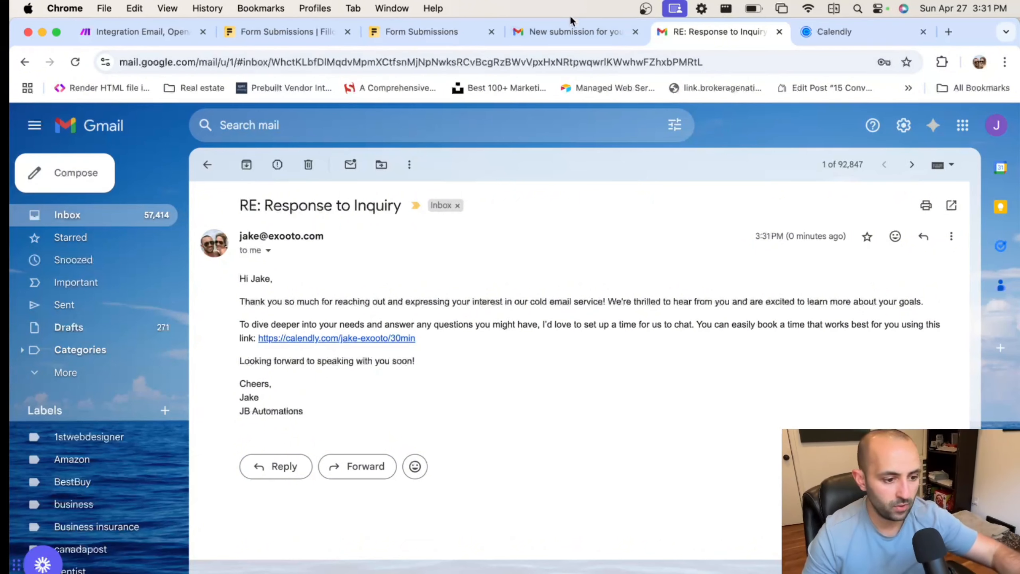
Return to the Make scenario editor showing all six modules succeeded
click(148, 33)
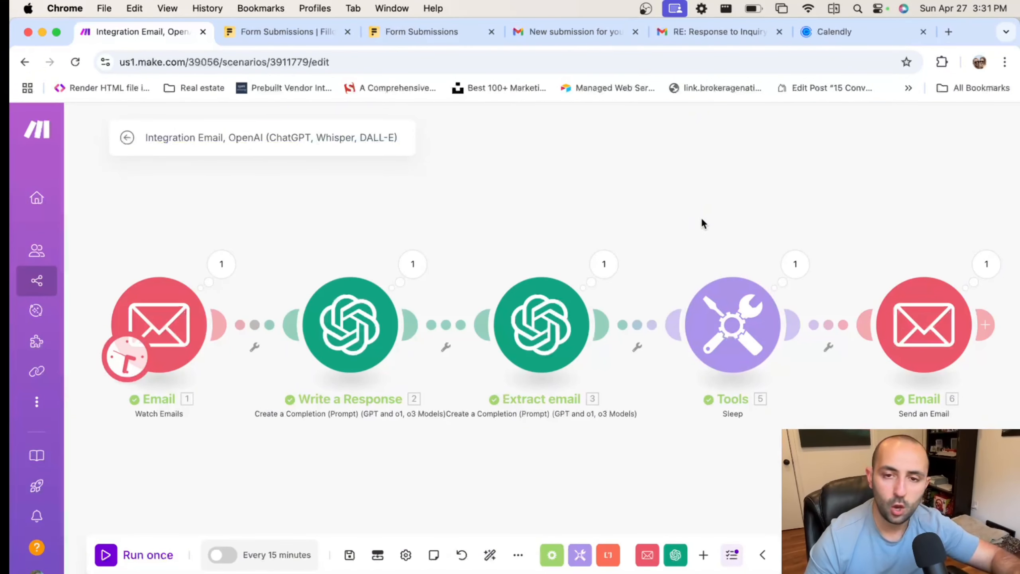
scroll(699, 221, down, 2)
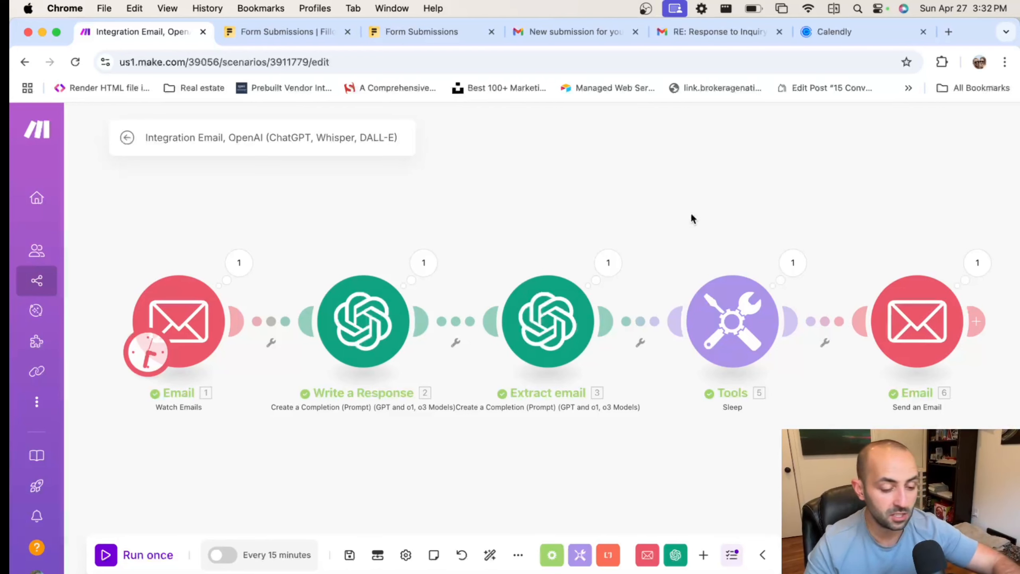
click(397, 334)
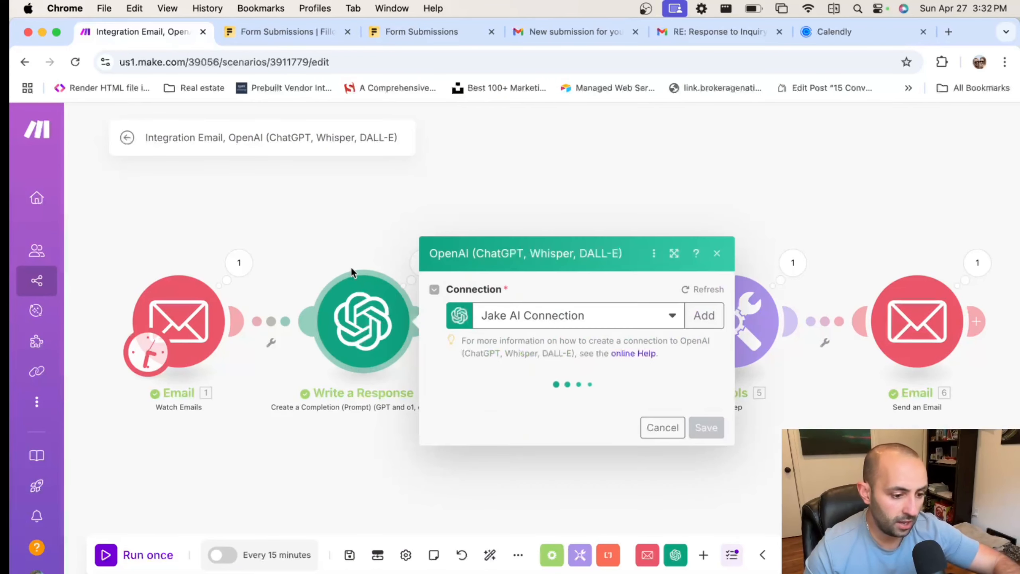
scroll(615, 386, down, 5)
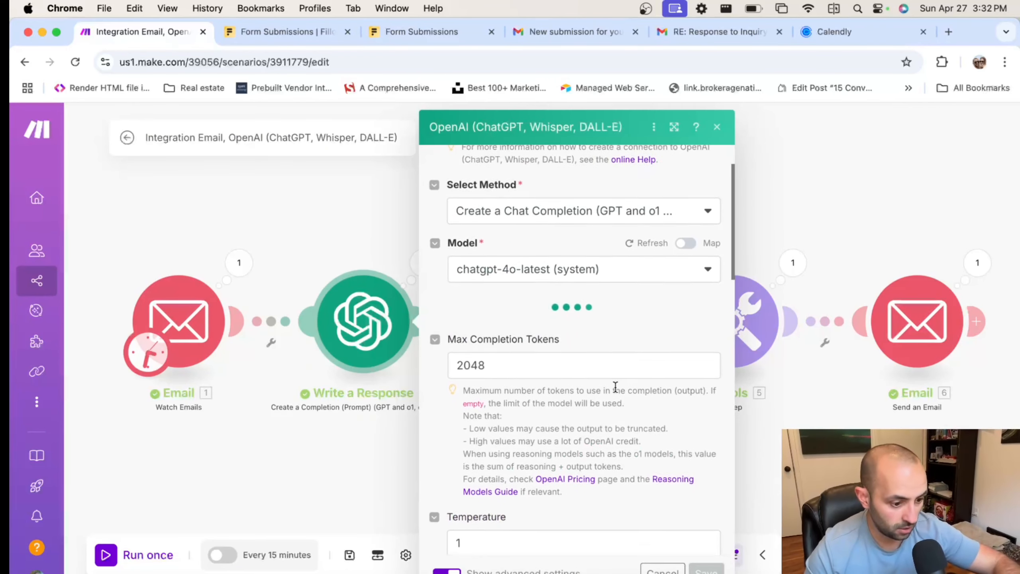
scroll(615, 387, down, 10)
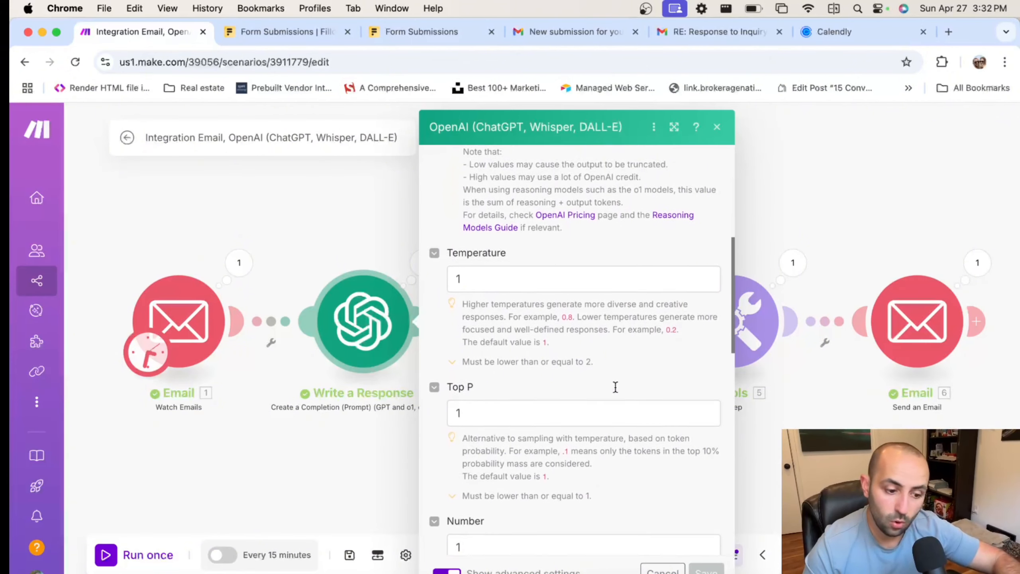
scroll(616, 391, down, 4)
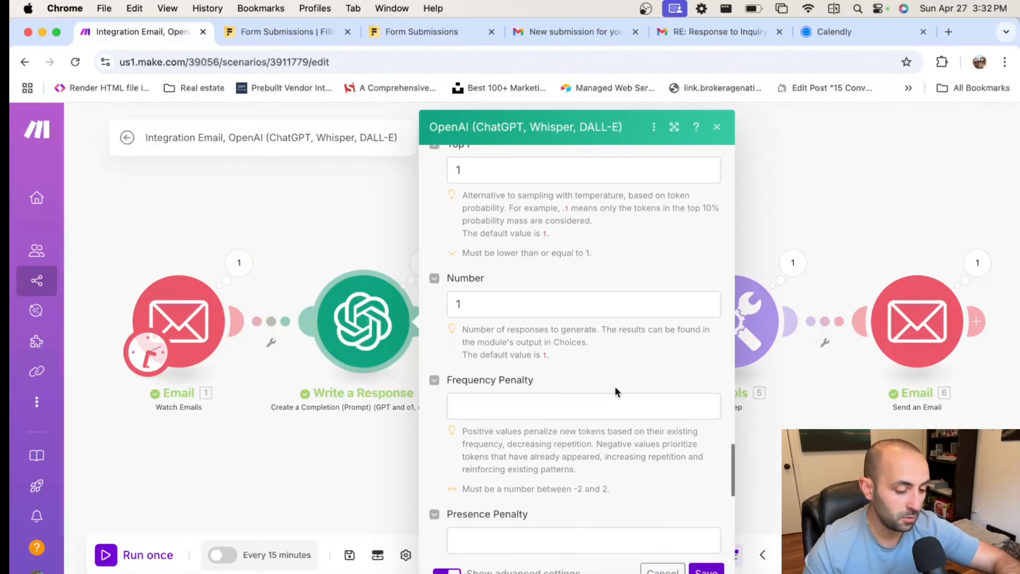
scroll(615, 387, up, 15)
scroll(615, 388, up, 15)
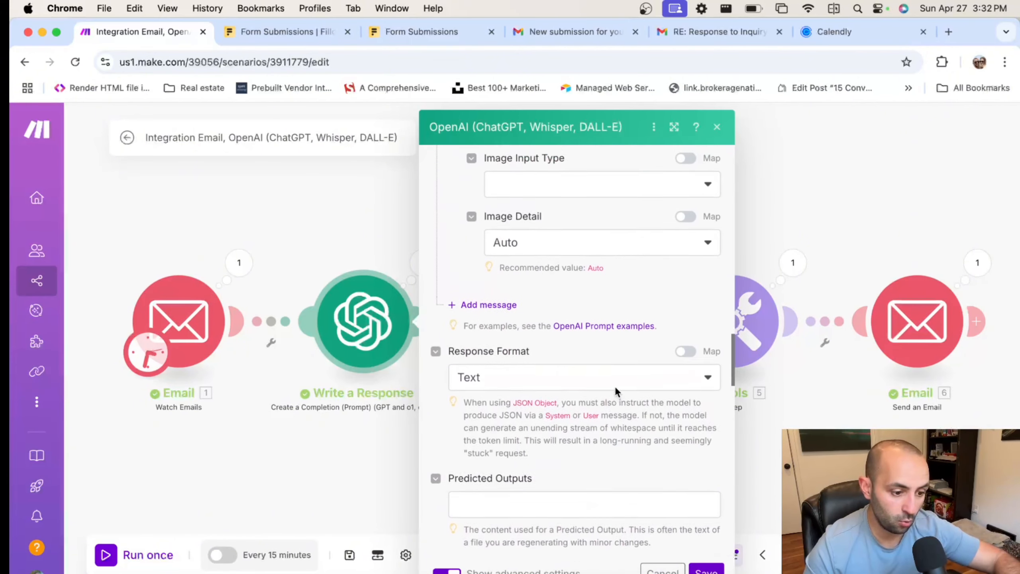
scroll(615, 387, up, 5)
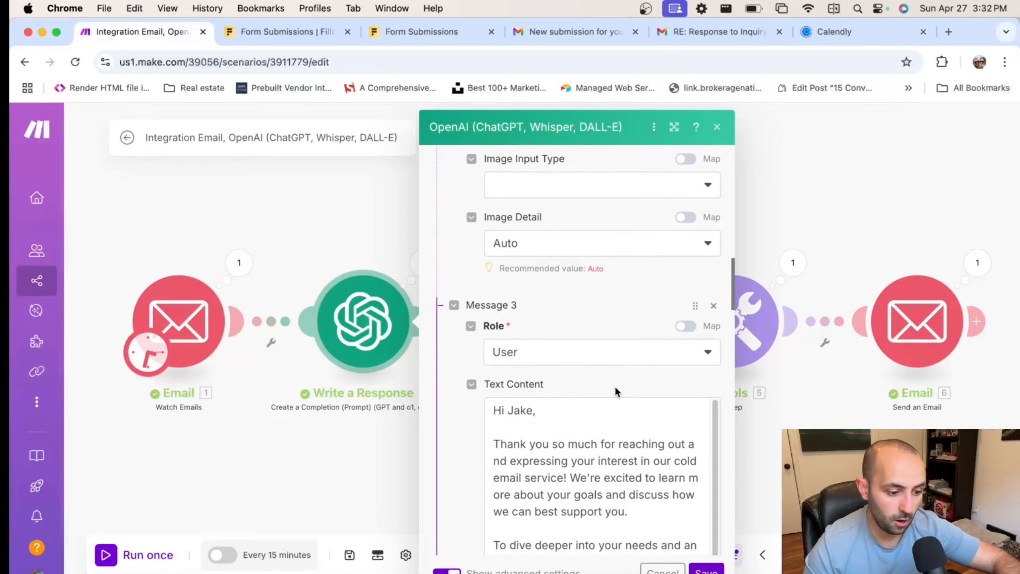
scroll(616, 387, down, 6)
scroll(615, 387, up, 2)
scroll(615, 387, up, 10)
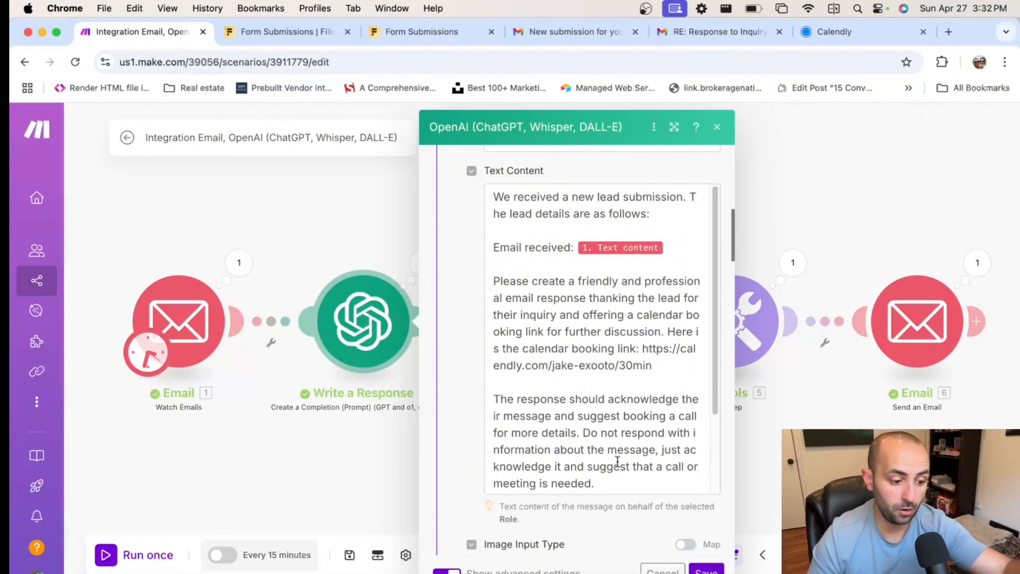
scroll(616, 458, down, 8)
scroll(623, 469, up, 3)
scroll(620, 466, down, 4)
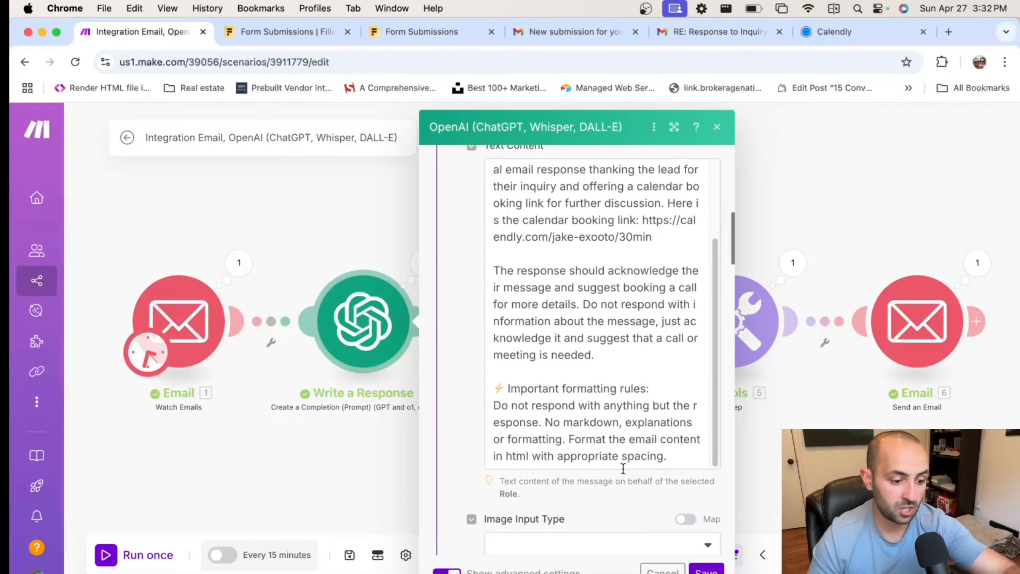
click(674, 439)
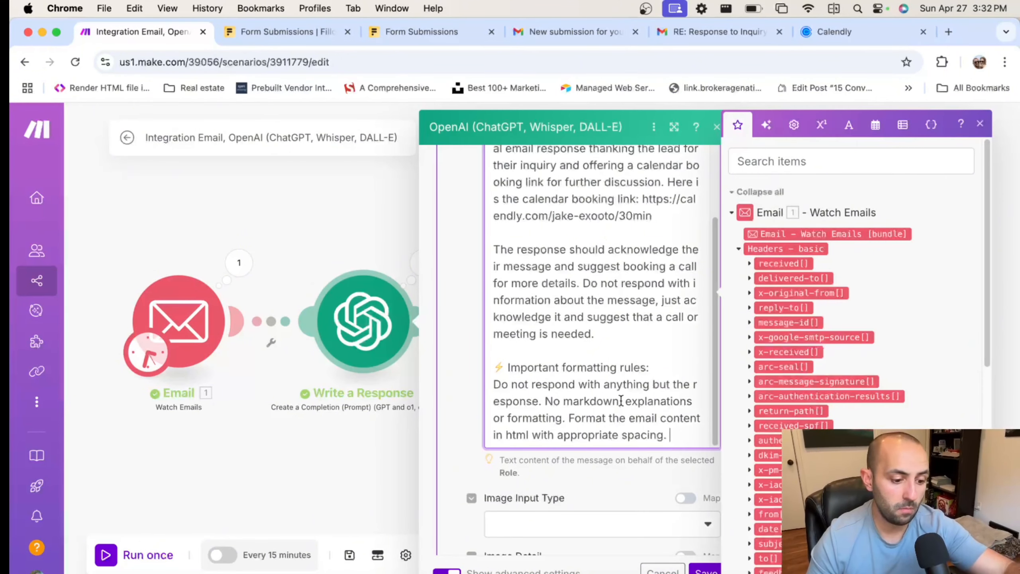
click(353, 213)
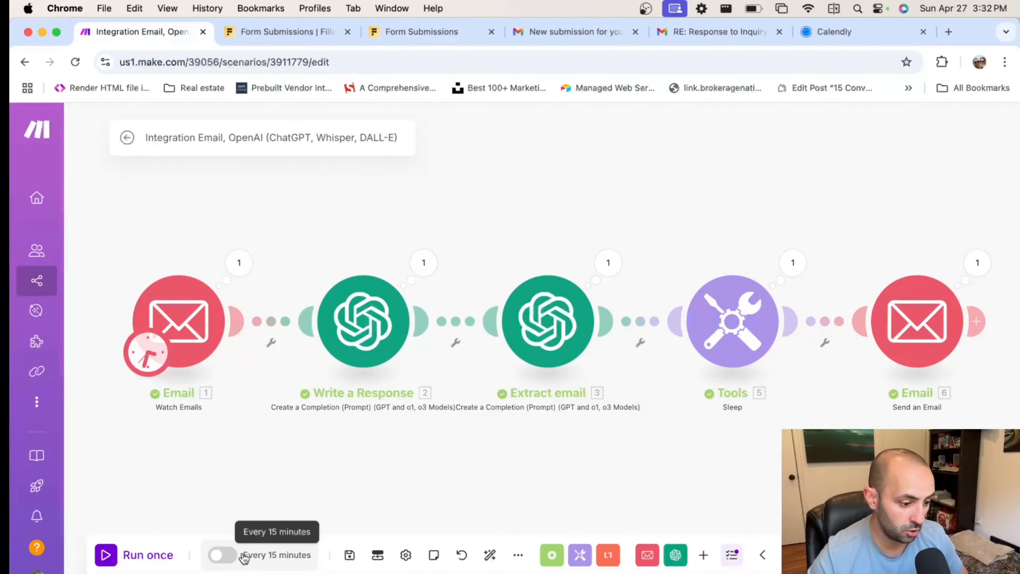
Schedule the scenario at regular 15-minute intervals, activate it, and save
click(278, 557)
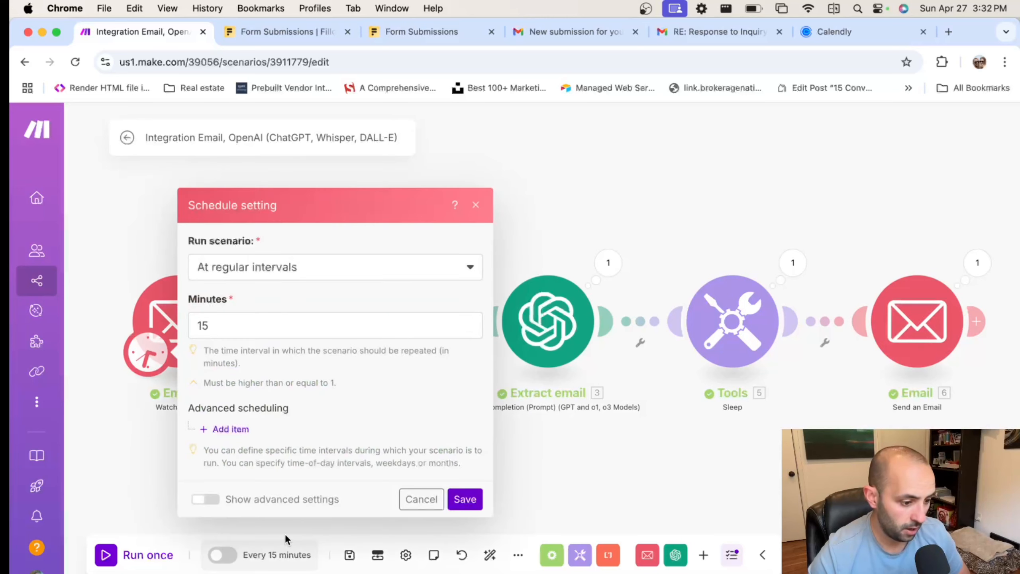
click(289, 269)
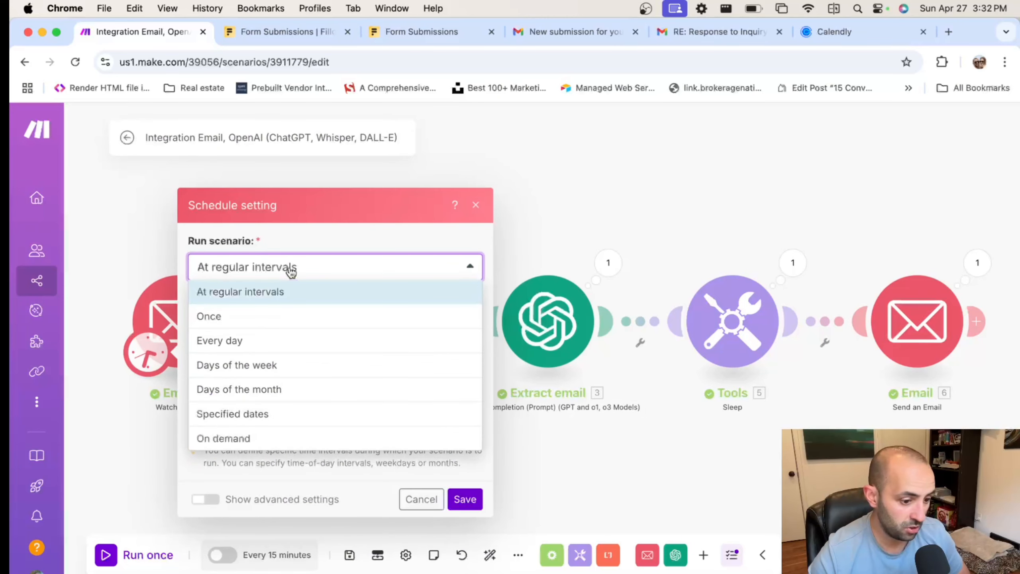
click(247, 292)
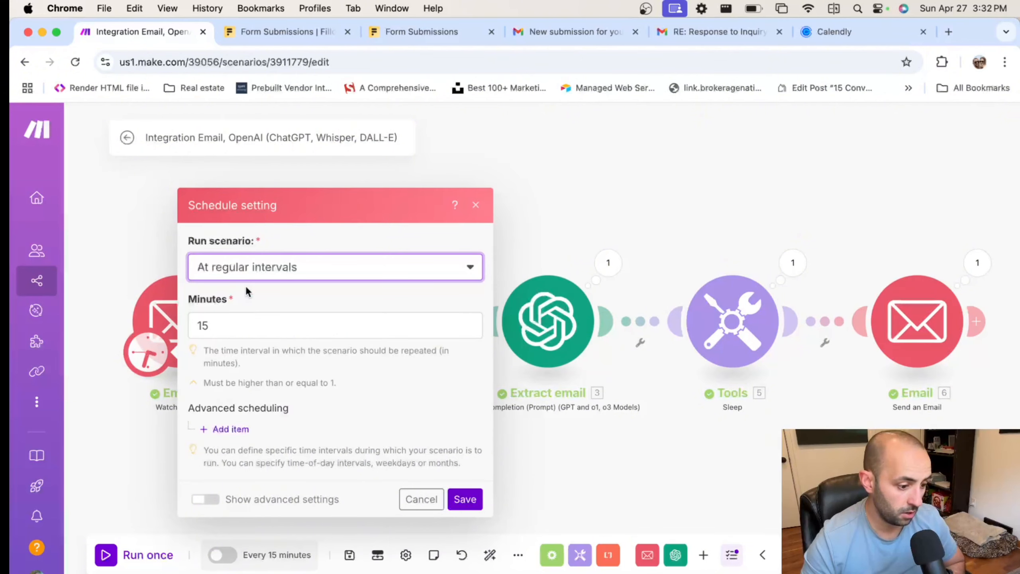
click(224, 320)
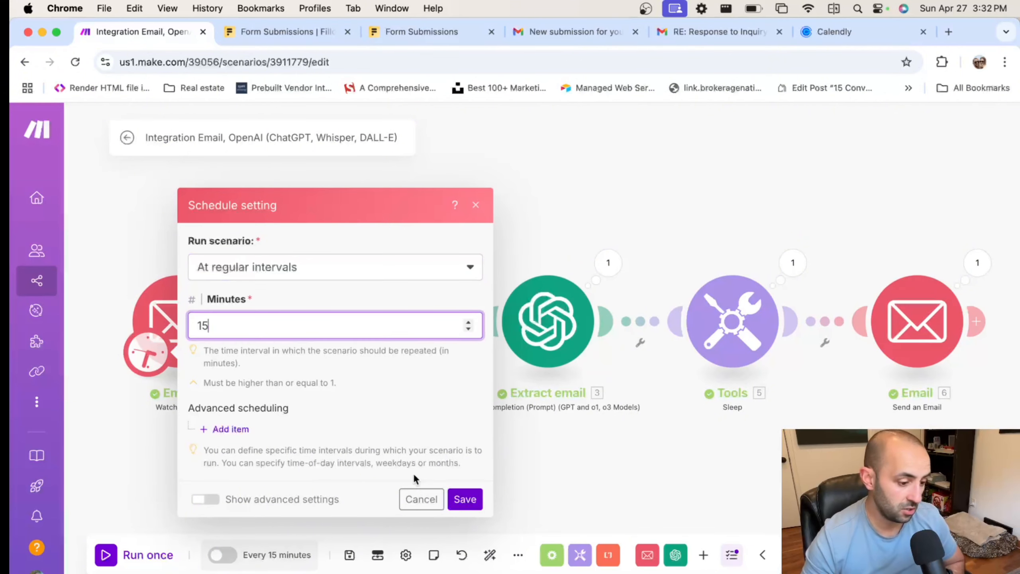
click(465, 499)
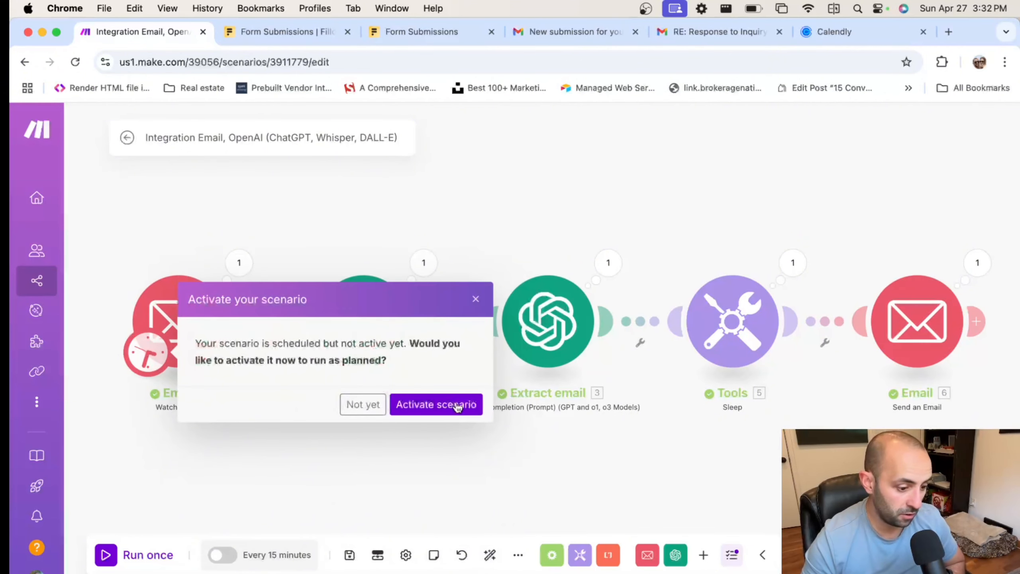
click(428, 405)
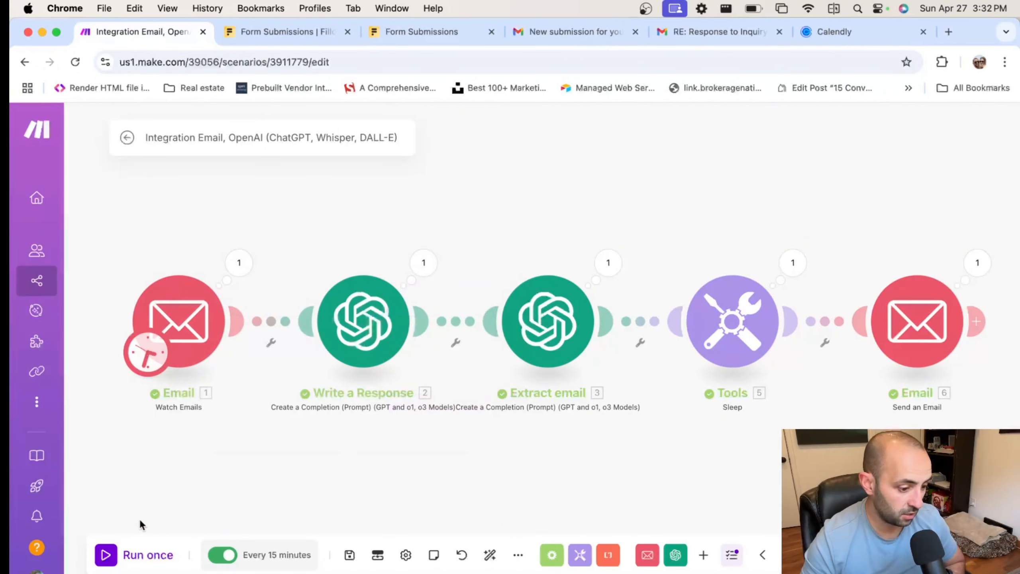
click(350, 554)
click(192, 326)
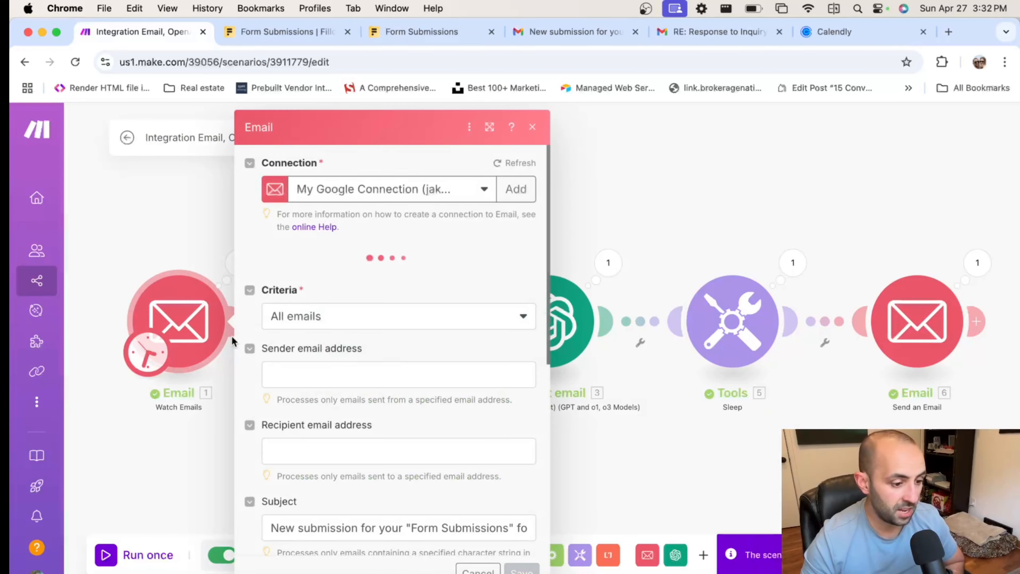
scroll(386, 345, down, 5)
drag(425, 367, 584, 376)
click(315, 367)
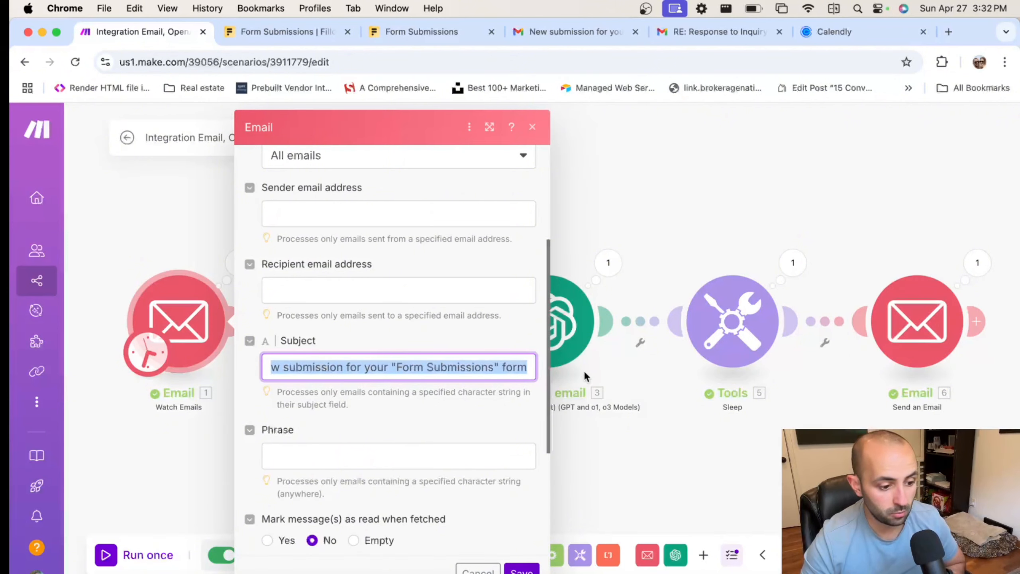
click(556, 423)
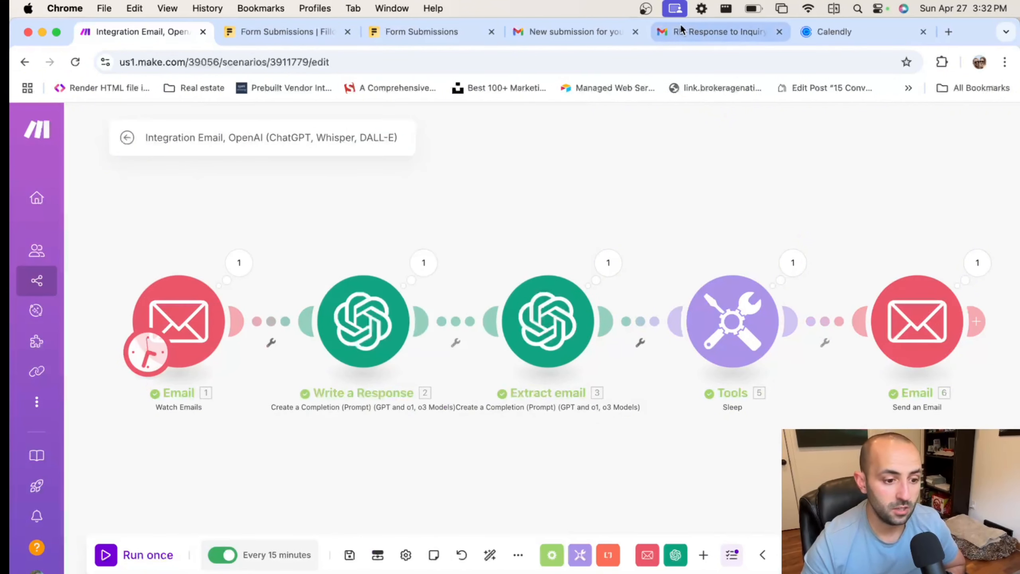